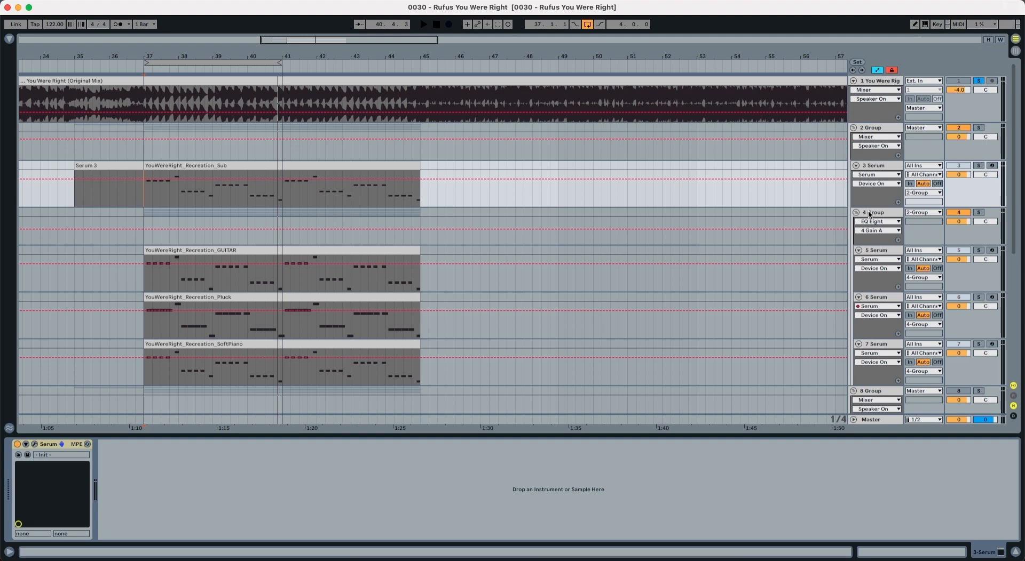
Open Serum on track 9, set oscillator A's octave to -2, lower the master volume and audition the sub.
scroll(868, 214, down, 3)
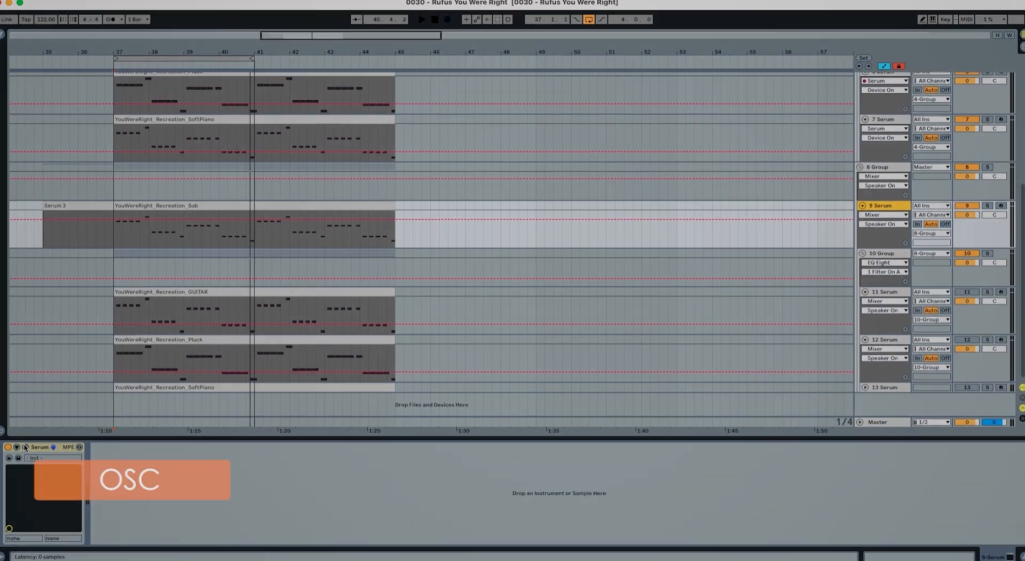
click(35, 445)
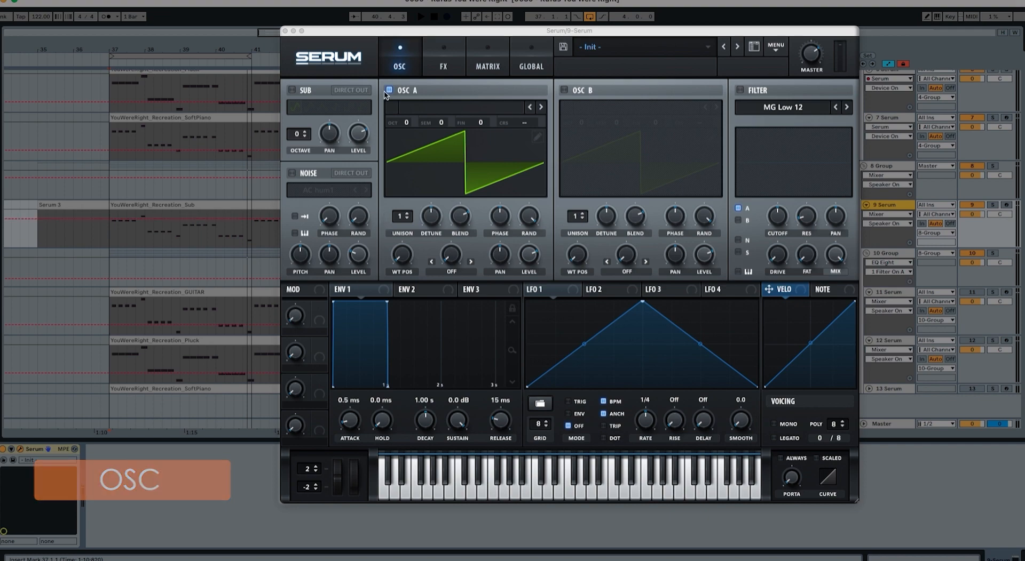
drag(406, 122, 403, 150)
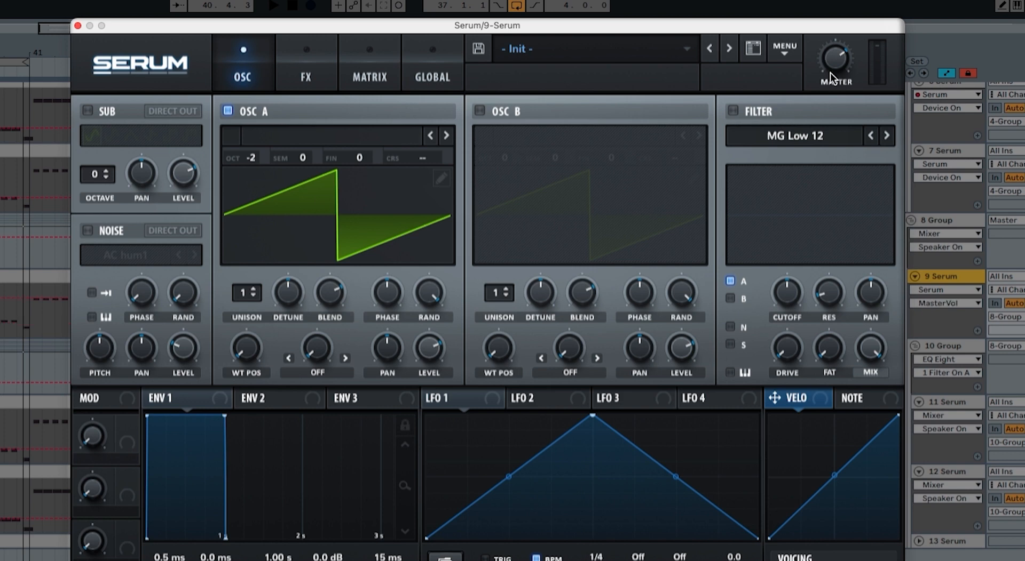
drag(834, 58, 830, 78)
key(space)
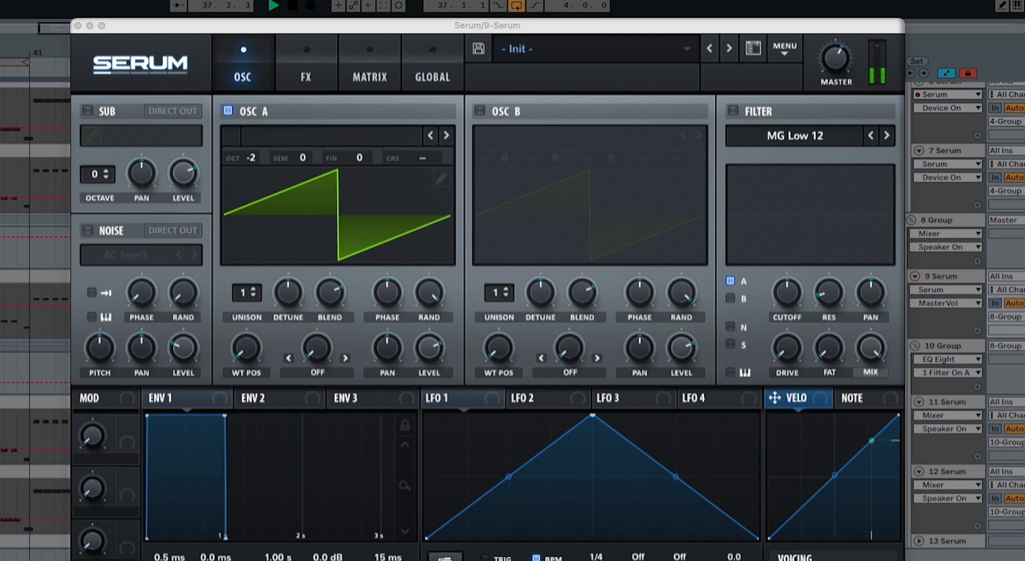
key(space)
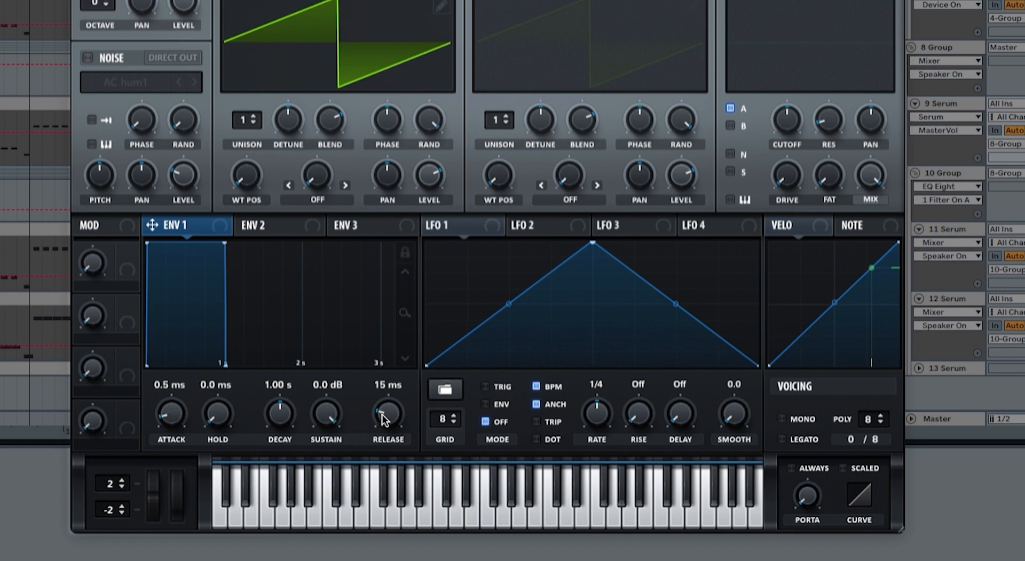
Set the Env 1 release to 732 ms, enable mono voicing and audition the sub sound.
drag(382, 419, 389, 374)
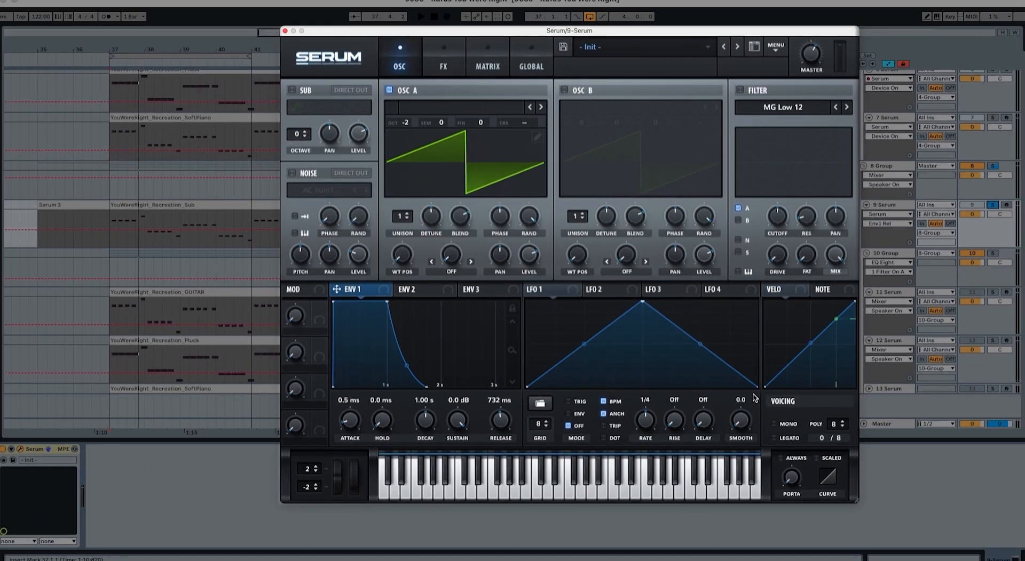
click(774, 425)
key(space)
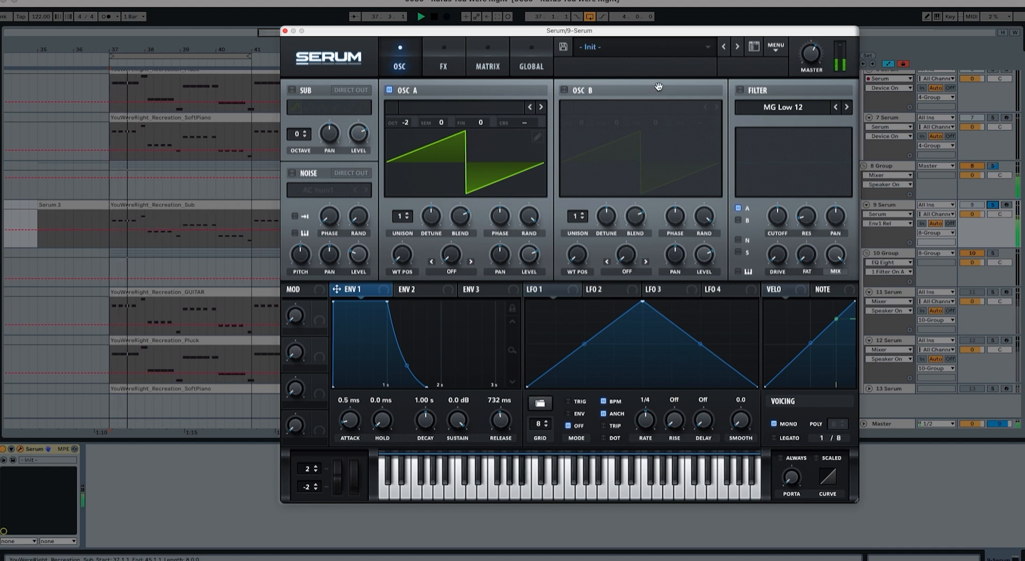
key(space)
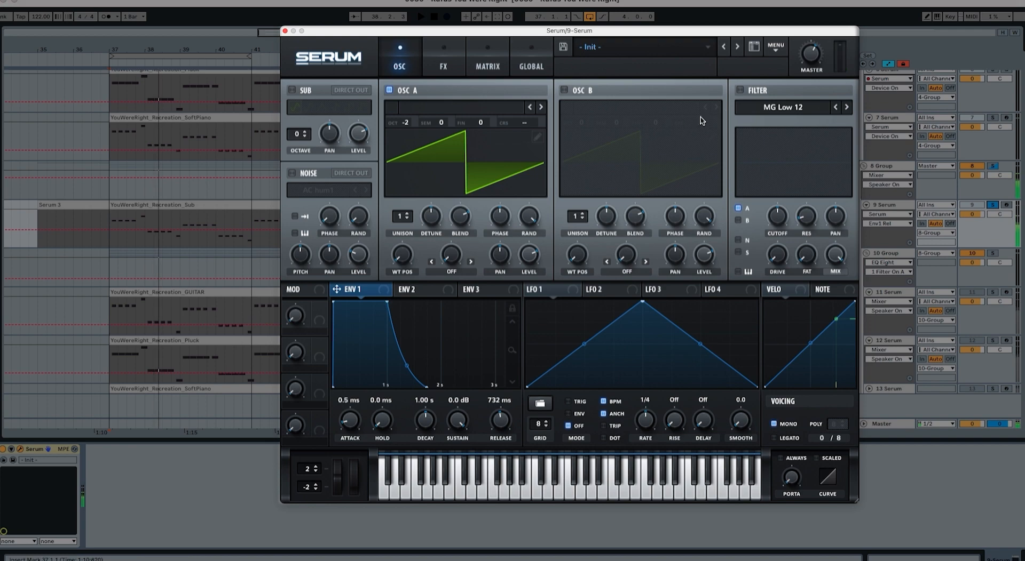
Enable the filter as MG Low 24 with a low cutoff, minimal resonance and a little drive.
click(740, 91)
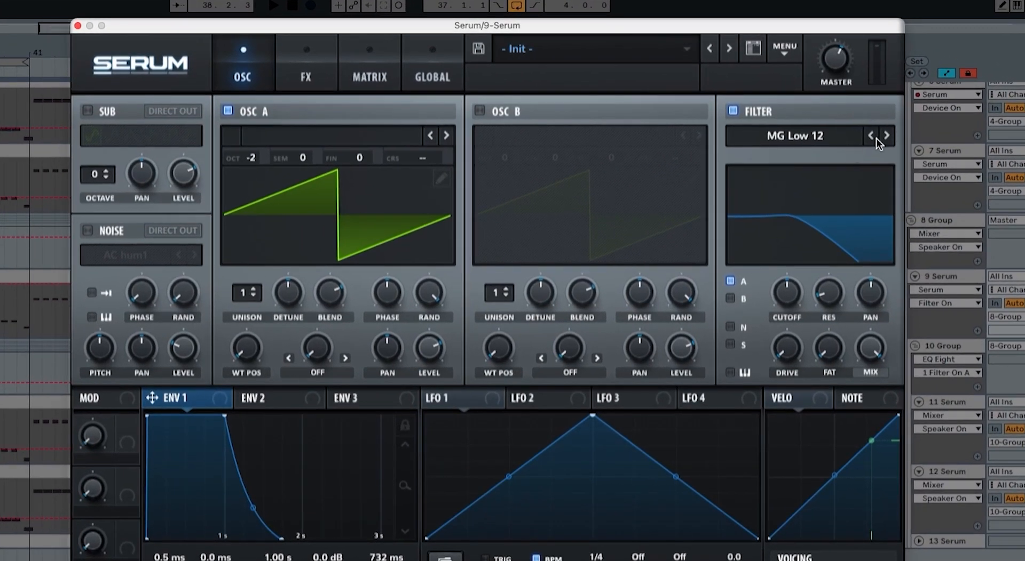
click(883, 136)
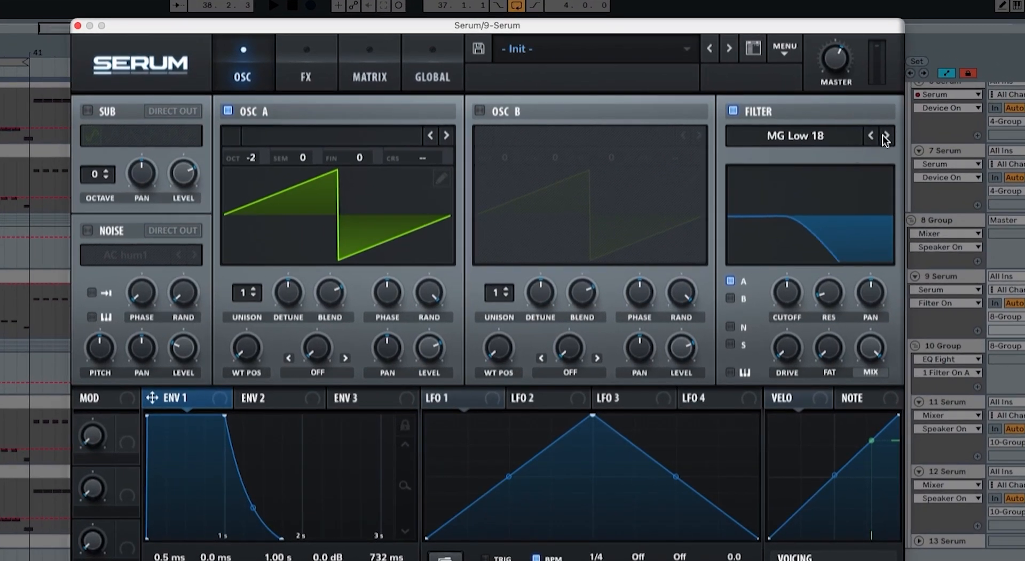
click(883, 136)
drag(788, 290, 779, 341)
drag(817, 306, 786, 309)
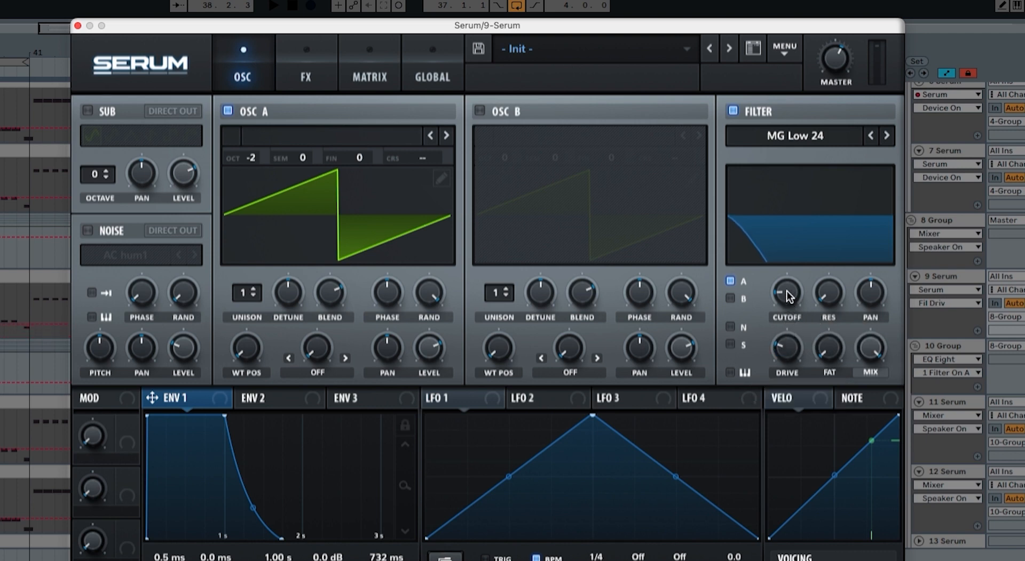
Shape Env 2 with 15 ms attack, 1.77 s decay, 0% sustain, 543 ms release and a steeper decay curve.
click(287, 398)
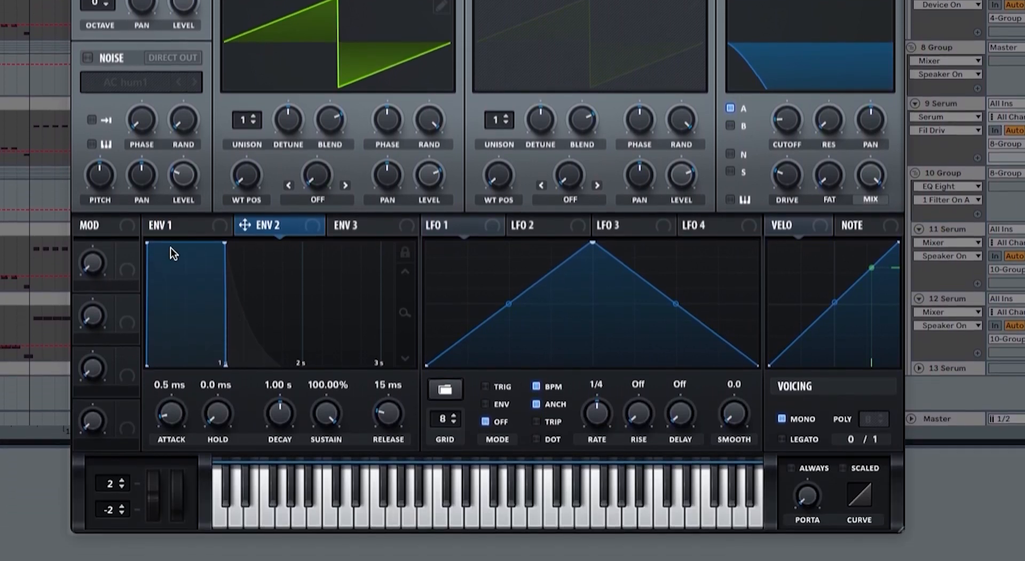
drag(170, 411, 170, 393)
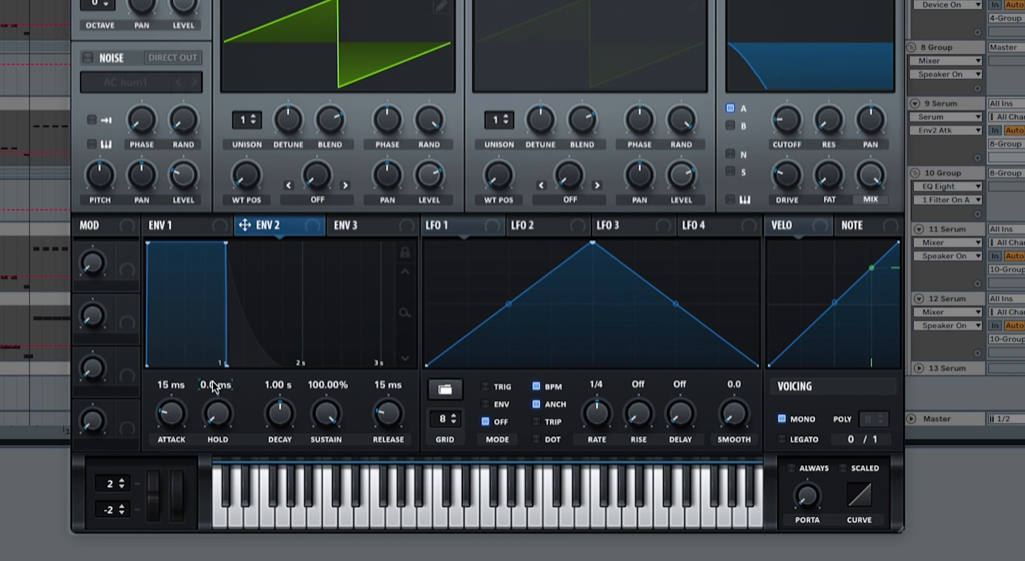
drag(279, 415, 276, 414)
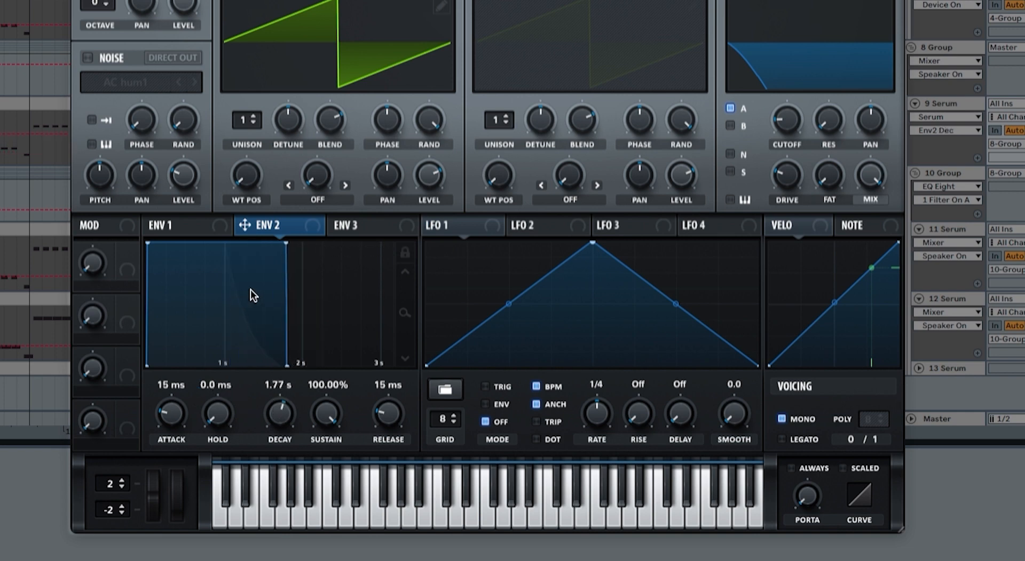
drag(388, 422, 393, 384)
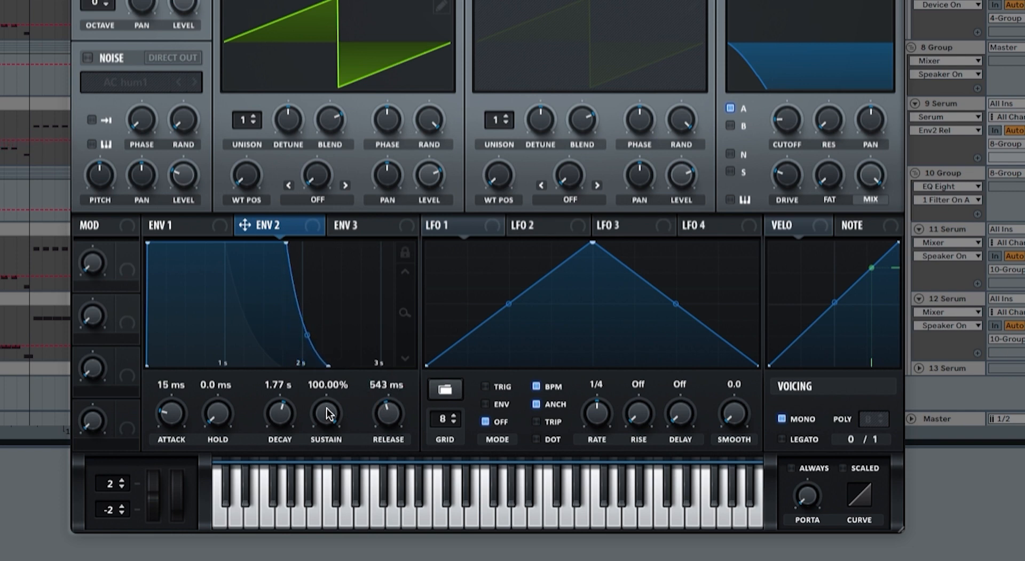
drag(328, 411, 327, 448)
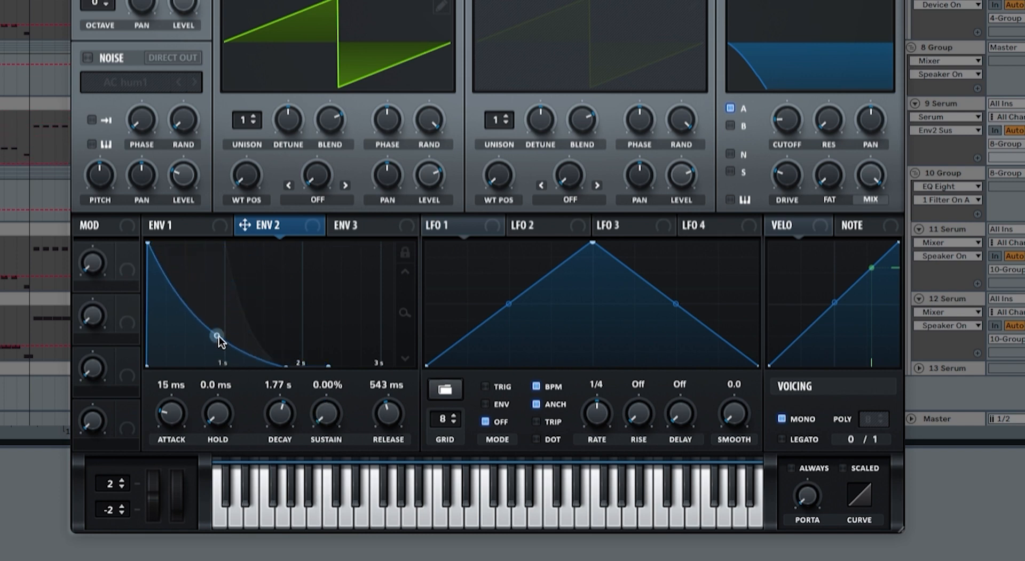
drag(219, 339, 227, 360)
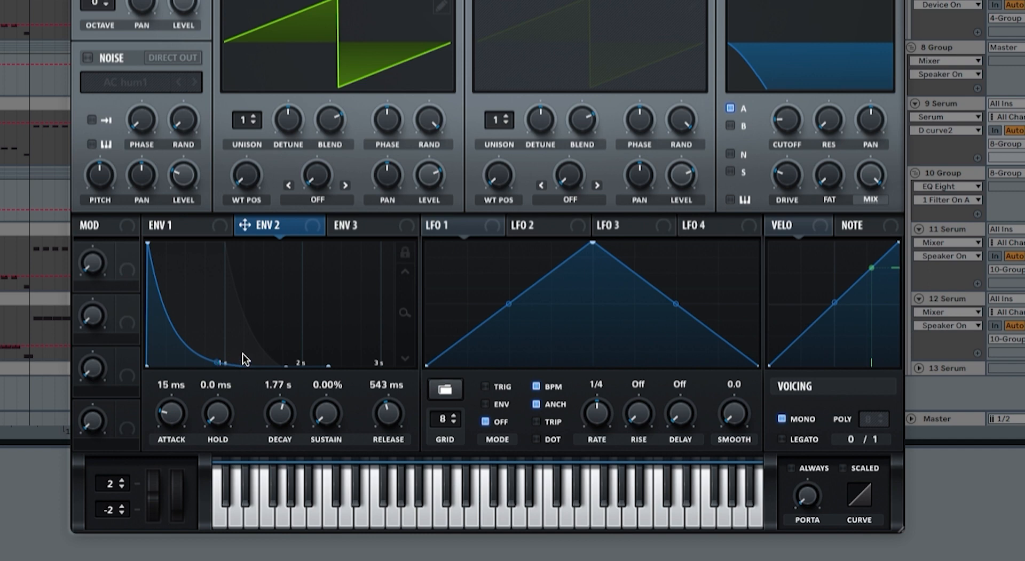
Modulate the filter cutoff with Env 2 by an amount of 48 and the filter resonance by a small amount.
drag(313, 226, 769, 138)
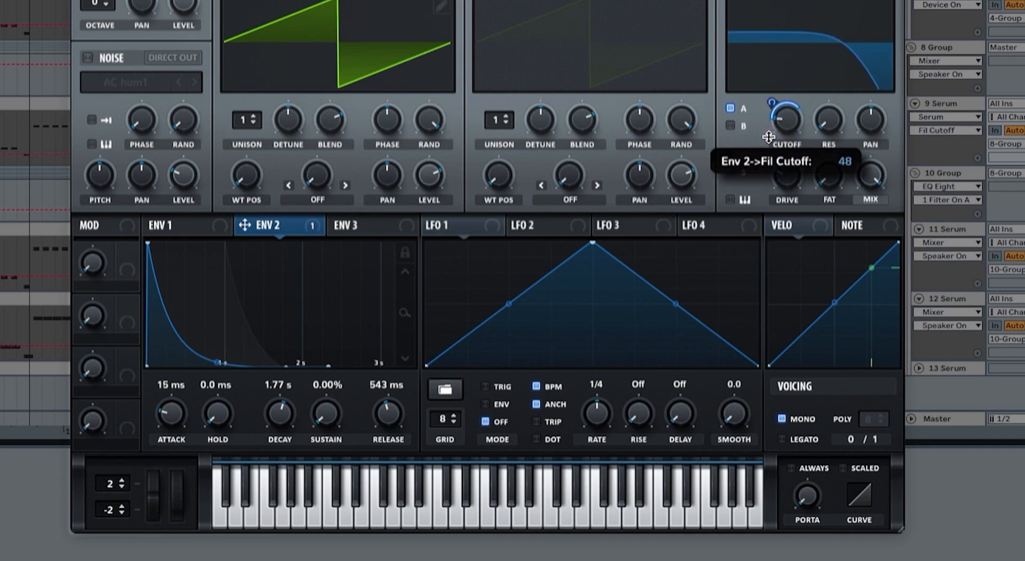
drag(250, 227, 805, 183)
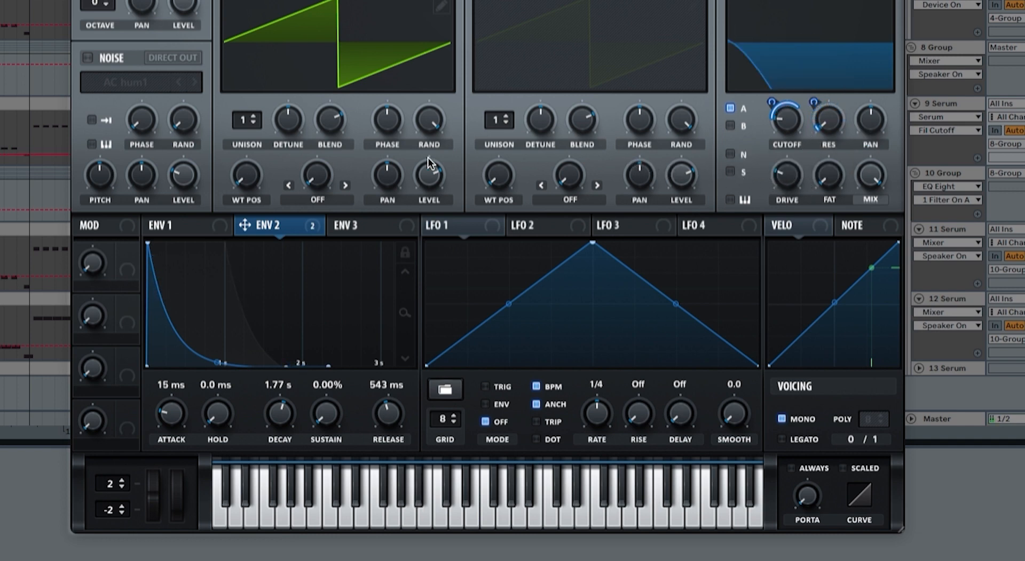
Set Env 3 to 0% sustain and a 39 ms decay.
click(356, 225)
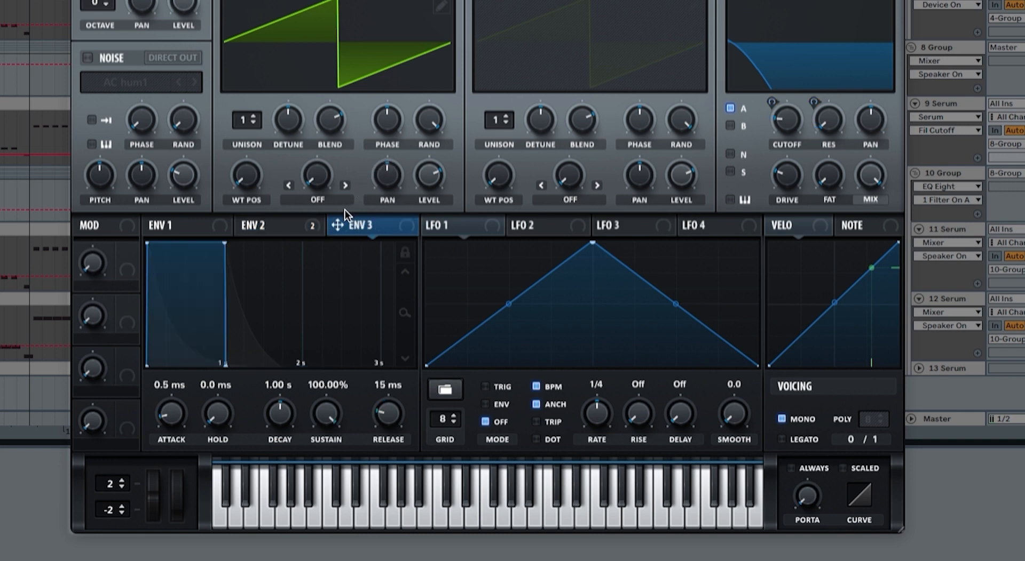
drag(326, 416, 322, 471)
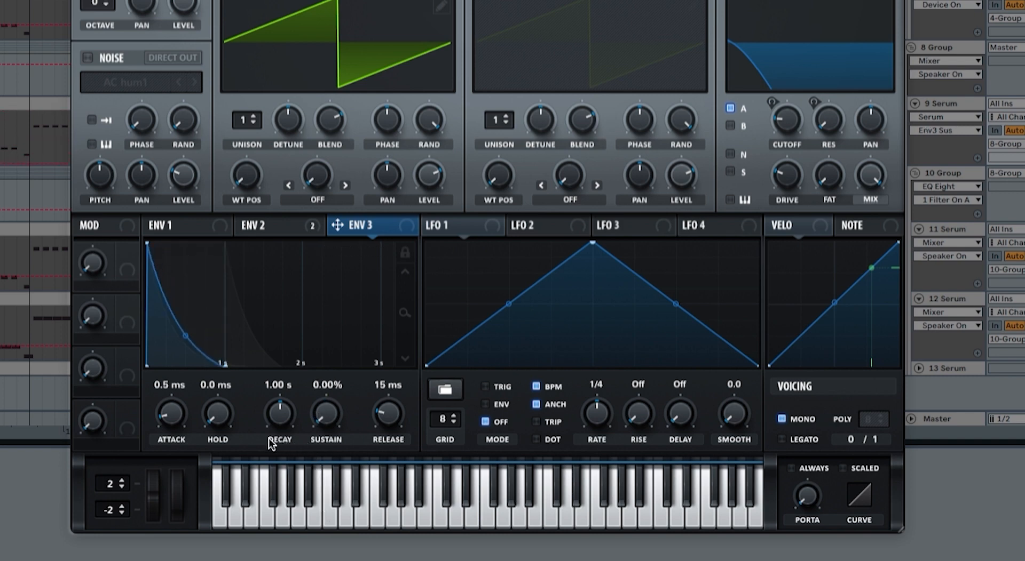
drag(270, 433, 271, 460)
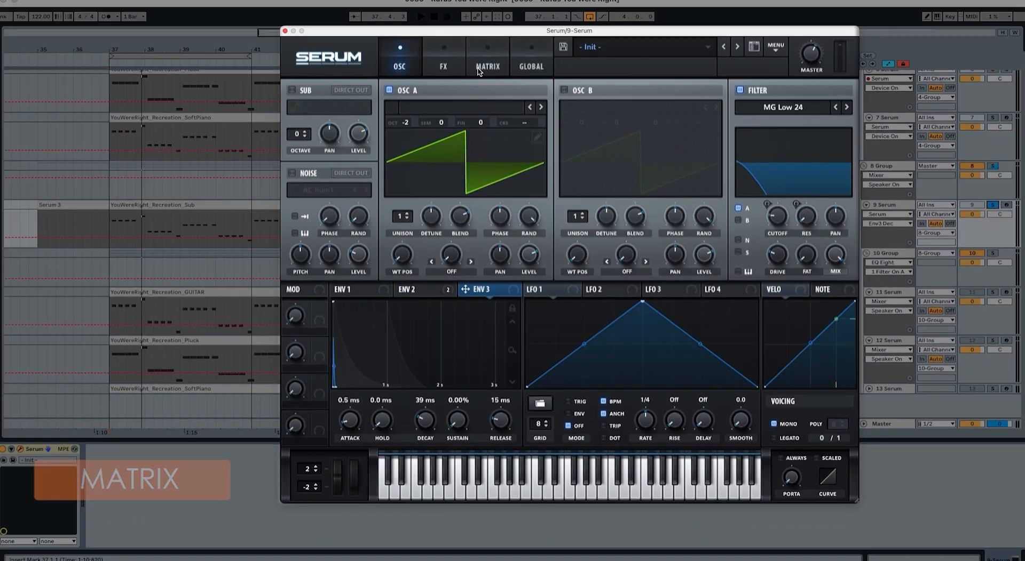
Route Env 3 to master tuning in the modulation matrix with a small positive amount and set its decay to 41 ms.
click(479, 68)
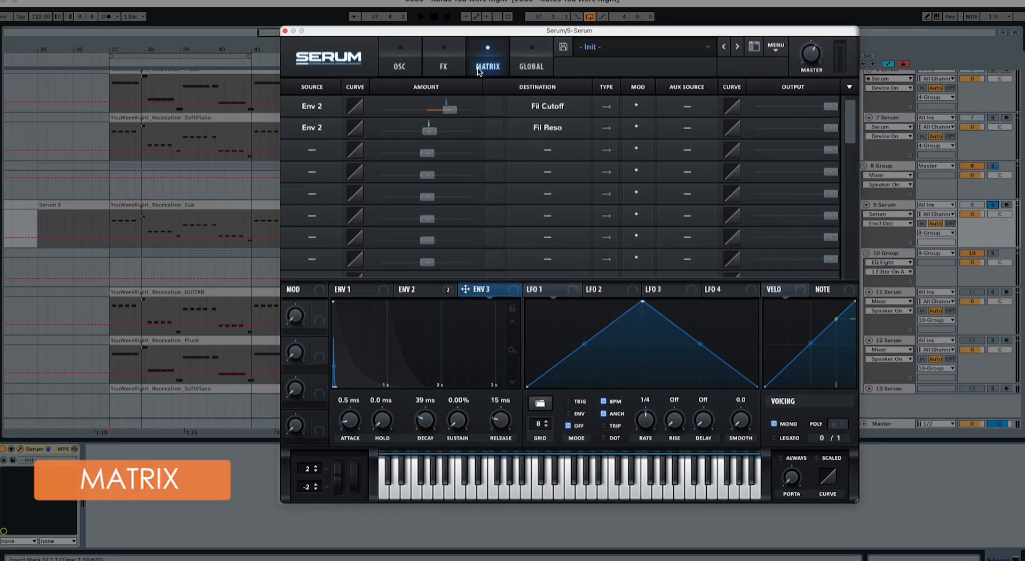
click(331, 150)
click(320, 211)
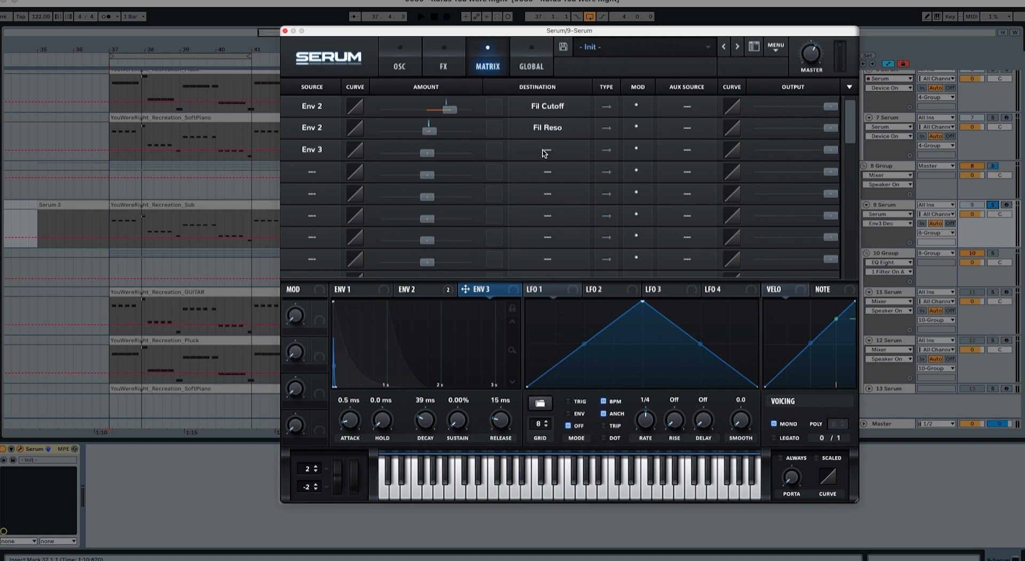
click(540, 153)
mouse_move(535, 245)
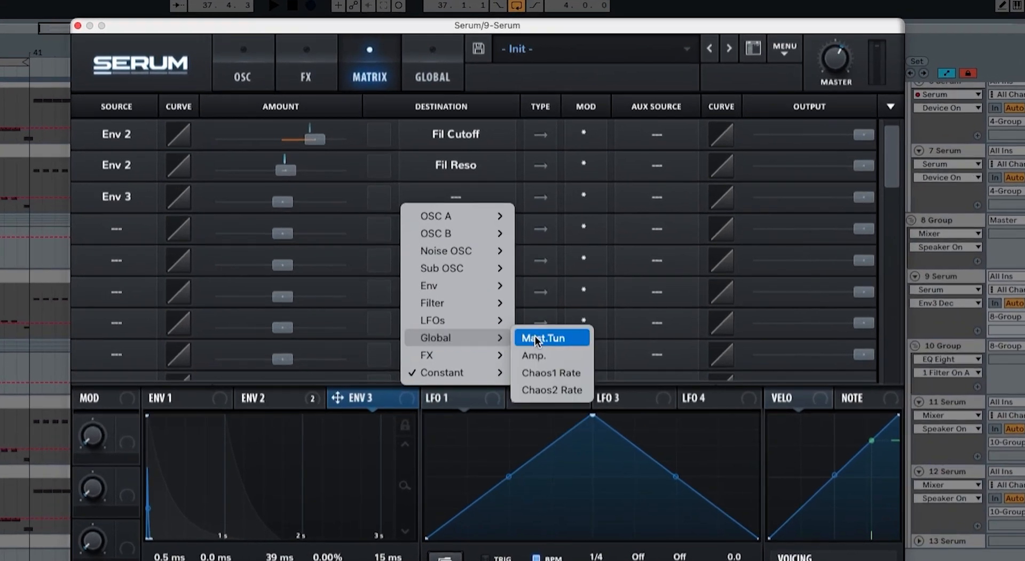
click(534, 338)
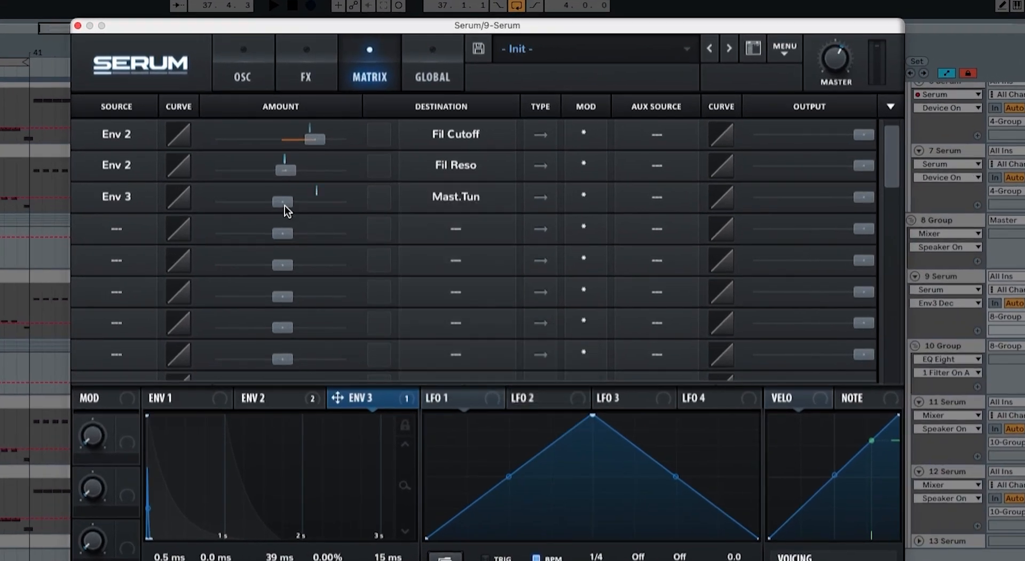
drag(281, 202, 293, 198)
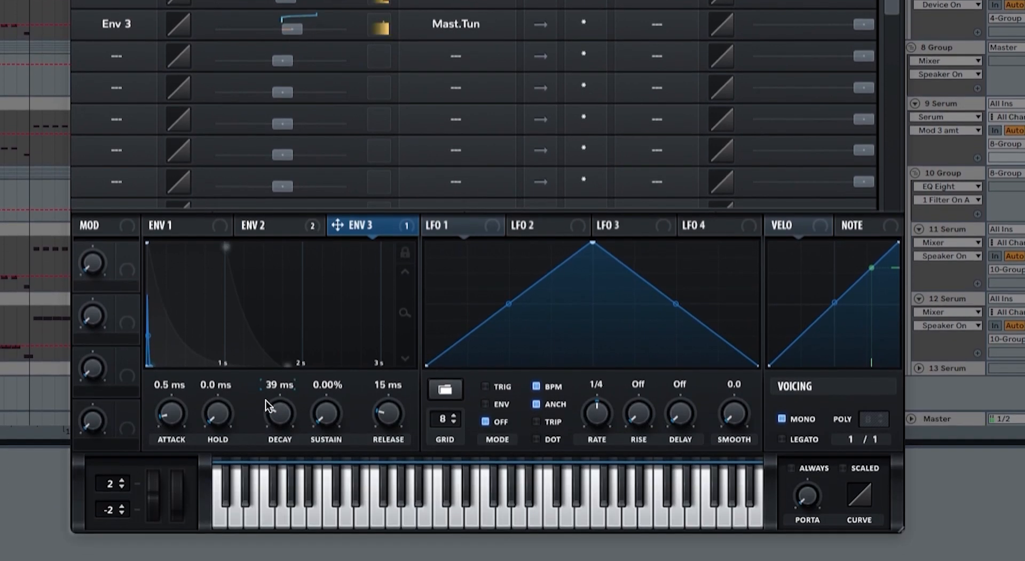
mouse_move(269, 407)
mouse_down()
mouse_move(273, 390)
mouse_move(271, 411)
mouse_up()
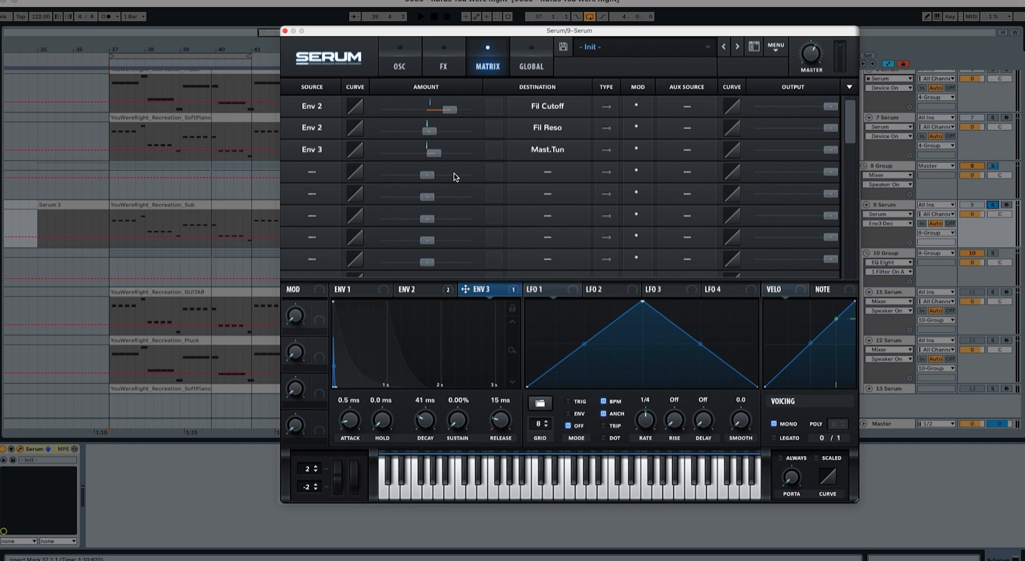
In Serum on the unsoloed GUITAR track 11, give oscillator A the Basic Shapes triangle wave and enable oscillator B.
click(884, 293)
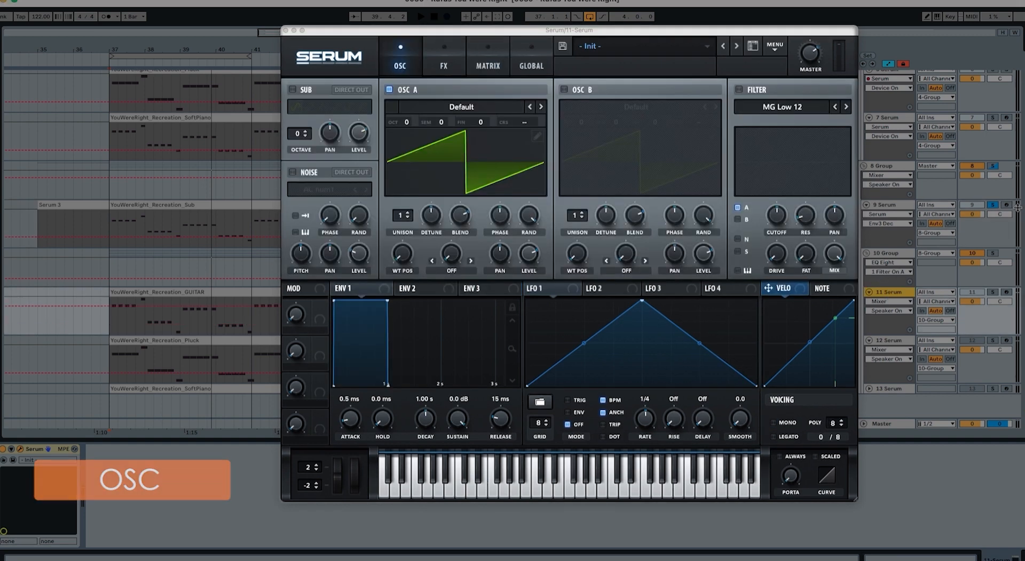
click(992, 205)
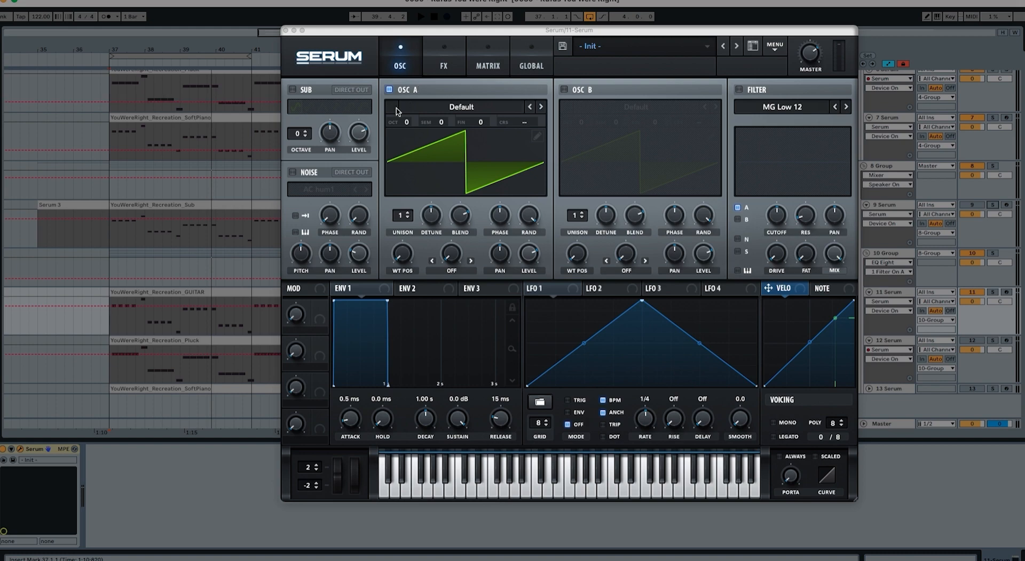
click(448, 108)
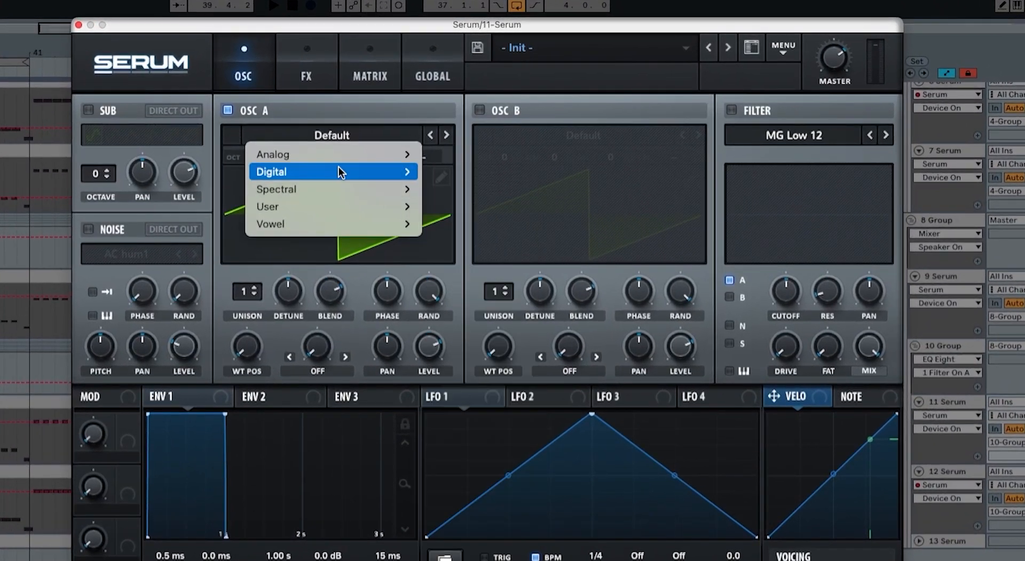
mouse_move(477, 119)
click(450, 158)
drag(255, 347, 260, 291)
click(479, 111)
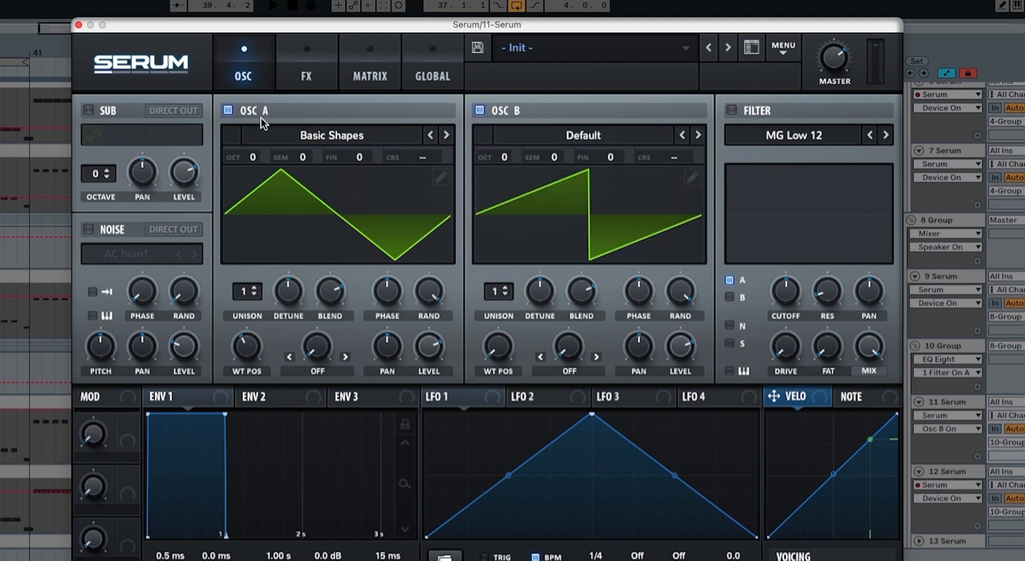
Set oscillator A's octave to +1, raise its level, lower oscillator B's level slightly and audition the guitar sound.
drag(255, 148, 257, 137)
drag(423, 355, 428, 338)
drag(674, 340, 674, 348)
key(space)
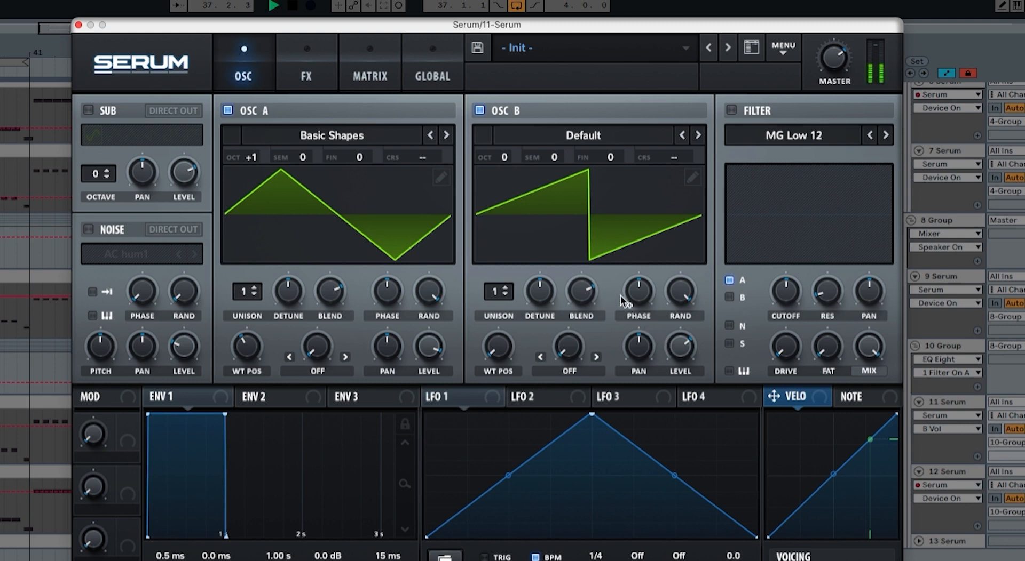
key(space)
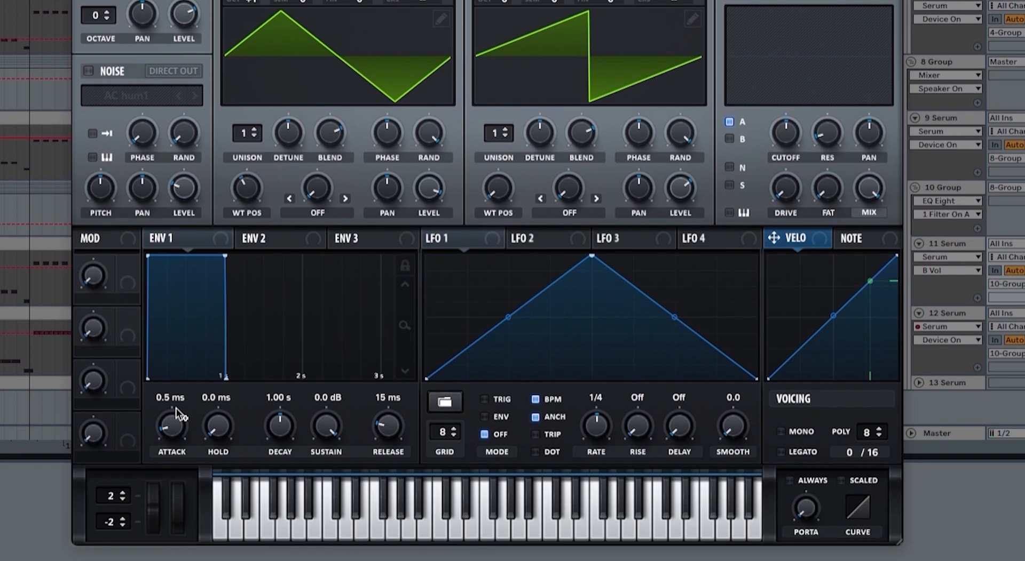
Set Env 1 to 12 ms attack, 760 ms decay, -21.7 dB sustain and 743 ms release, and steepen its decay and release curves.
drag(171, 411, 172, 394)
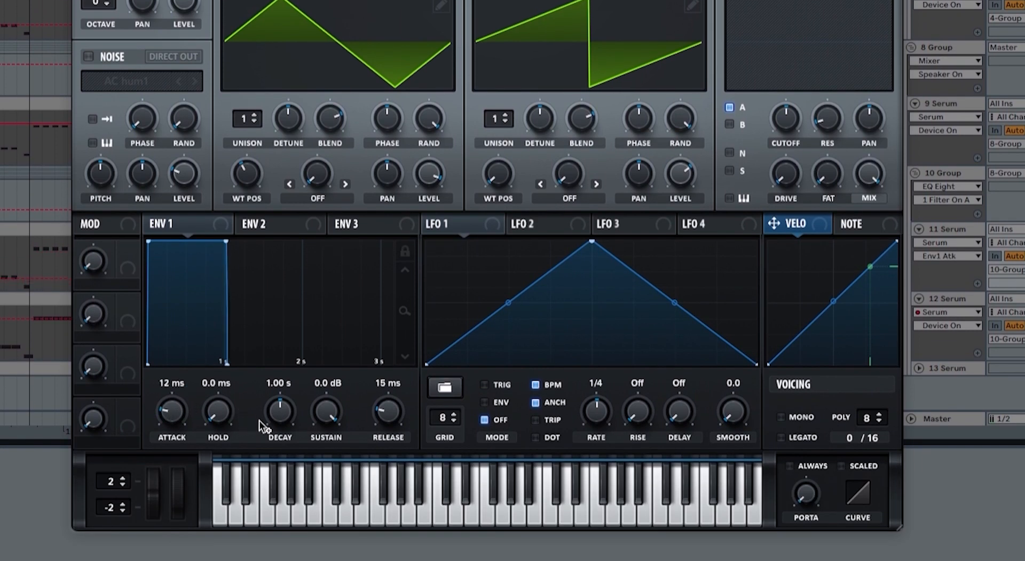
drag(276, 414, 274, 418)
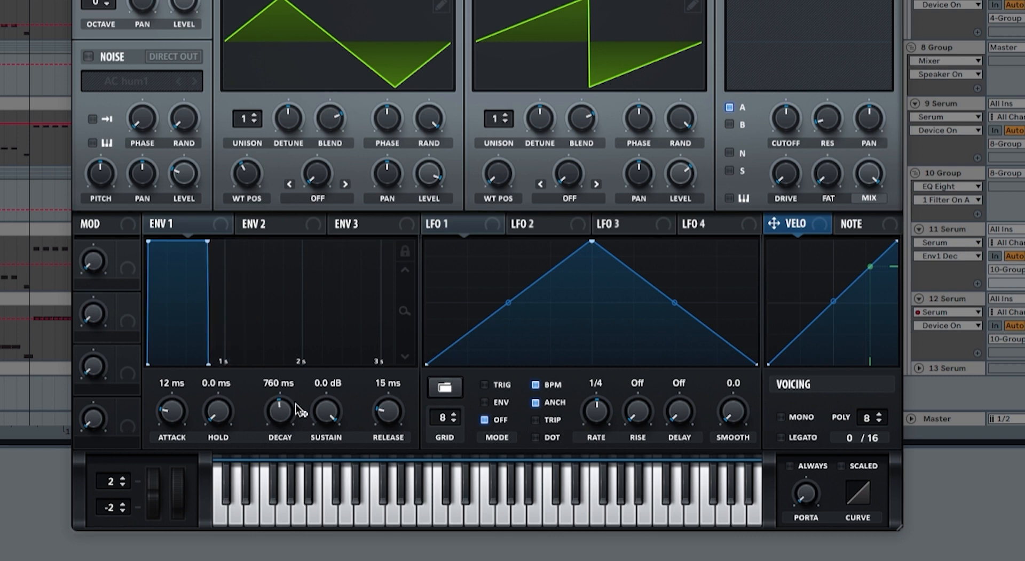
drag(384, 415, 377, 386)
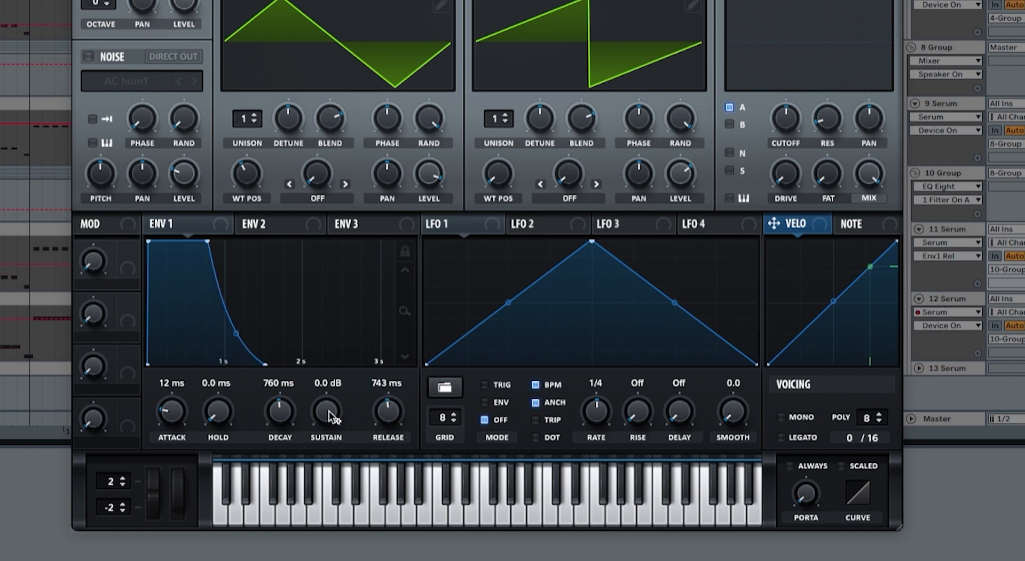
drag(329, 411, 317, 531)
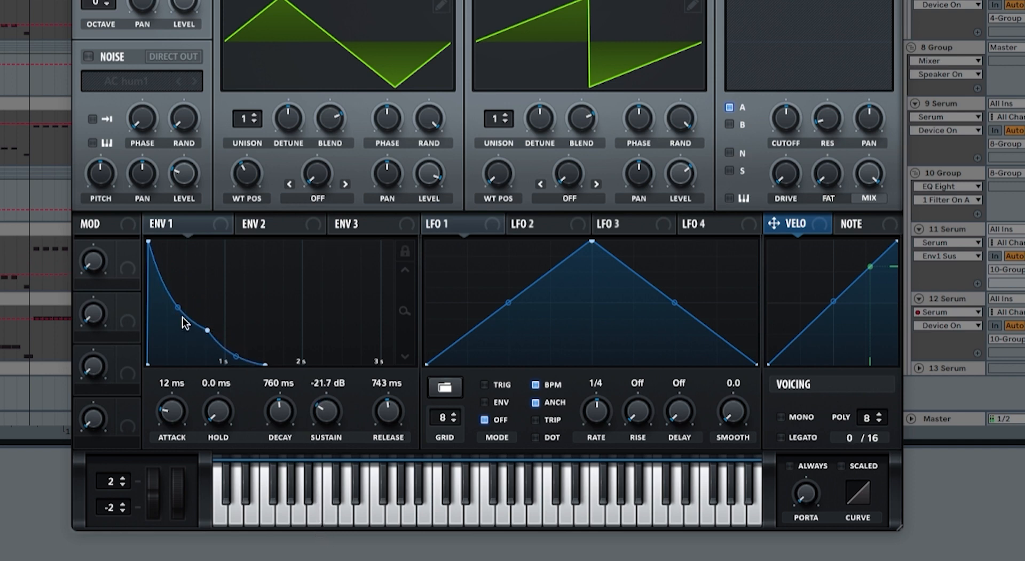
drag(178, 308, 178, 322)
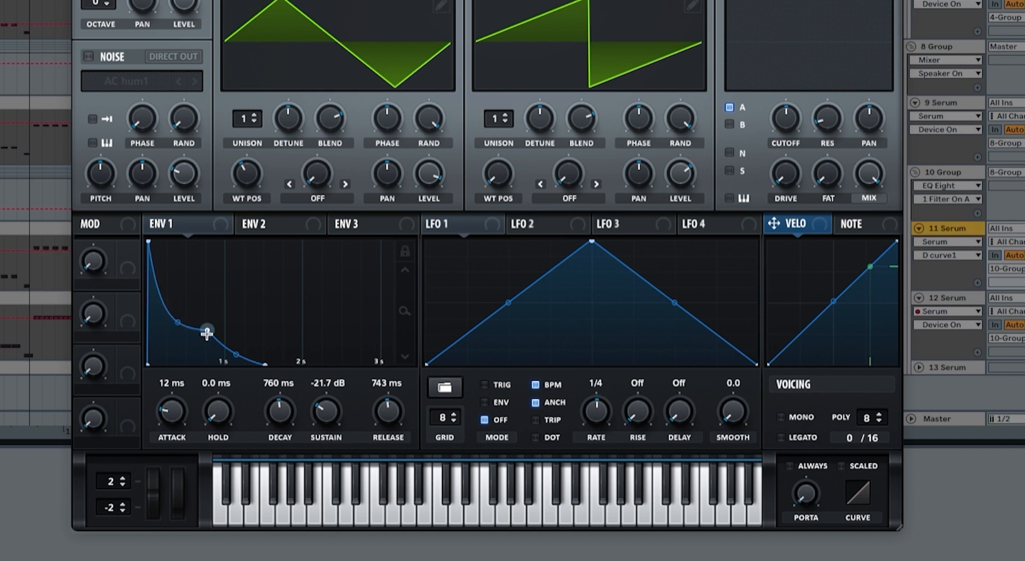
drag(236, 356, 231, 371)
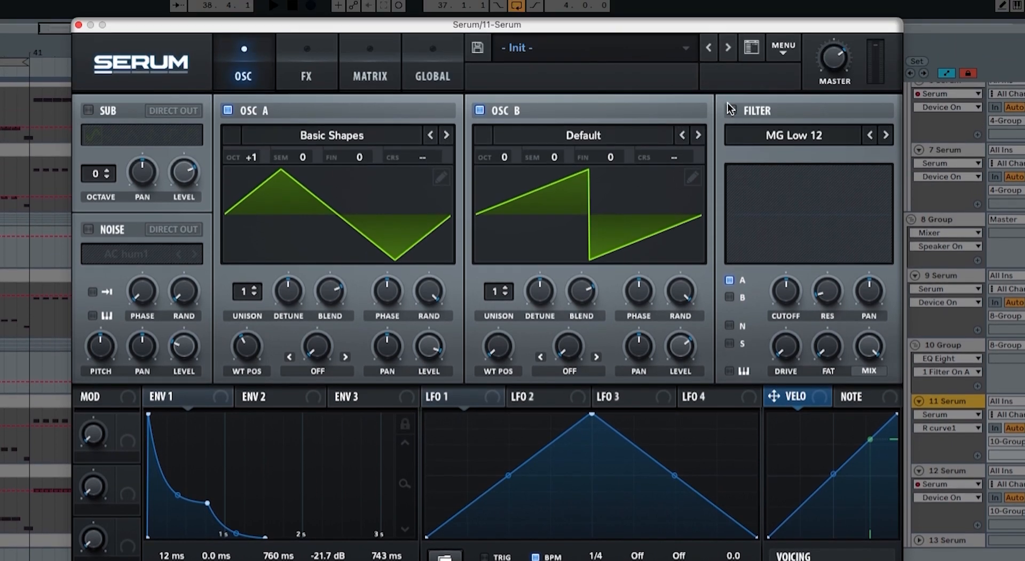
Enable the MG Low 24 filter on both oscillators, lower its cutoff, set resonance to 20%, add some drive and audition it.
click(730, 96)
click(884, 135)
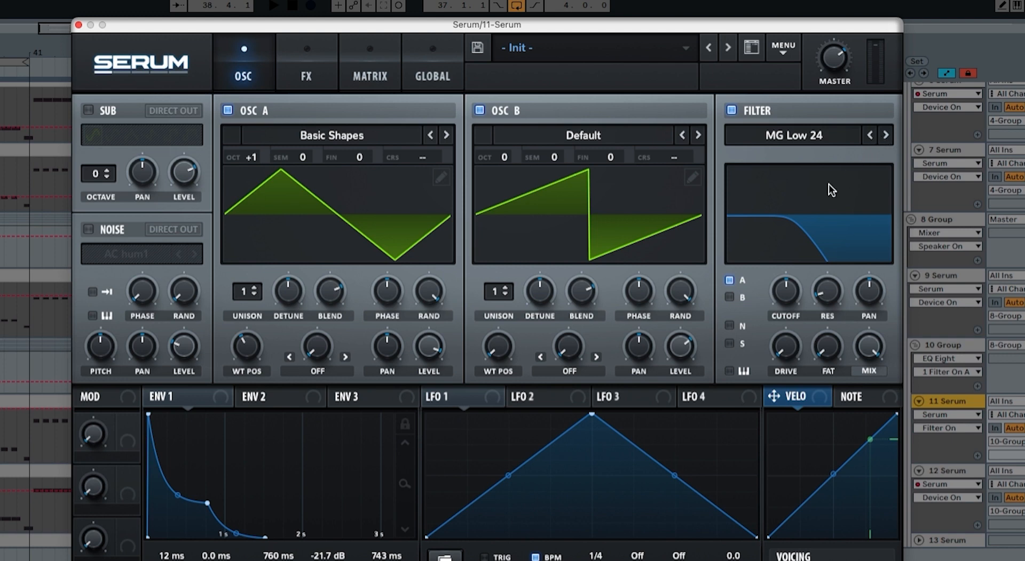
click(729, 297)
mouse_move(789, 291)
drag(788, 290, 828, 274)
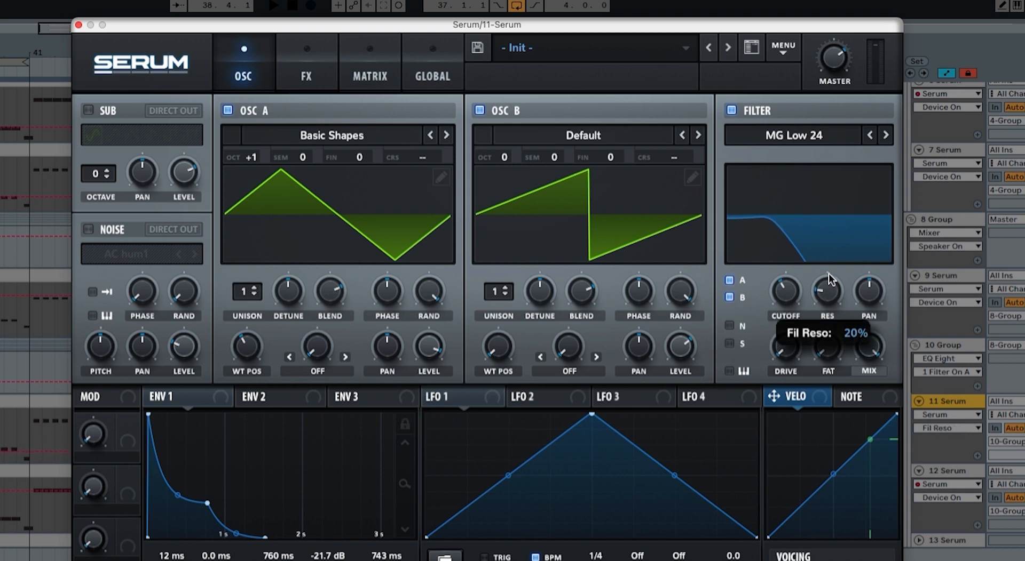
drag(789, 348, 794, 291)
key(space)
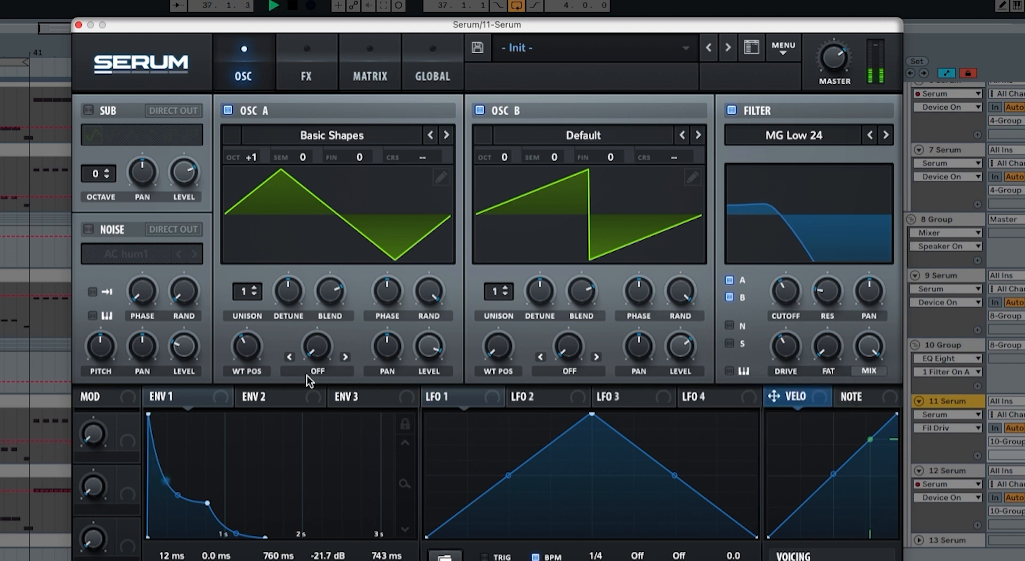
key(space)
Assign Env 1 to modulate the filter cutoff and audition the result.
drag(153, 397, 767, 299)
key(space)
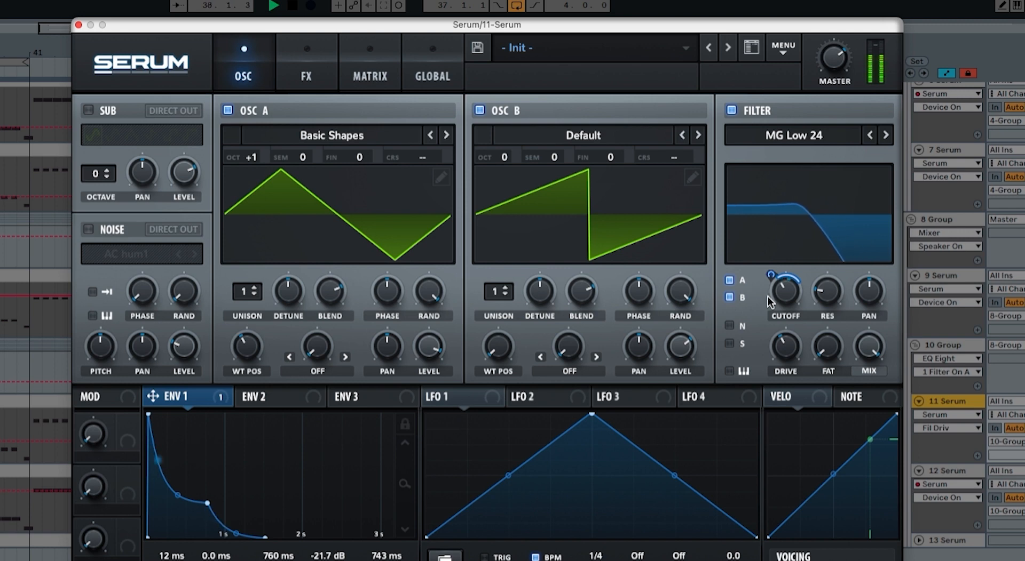
key(space)
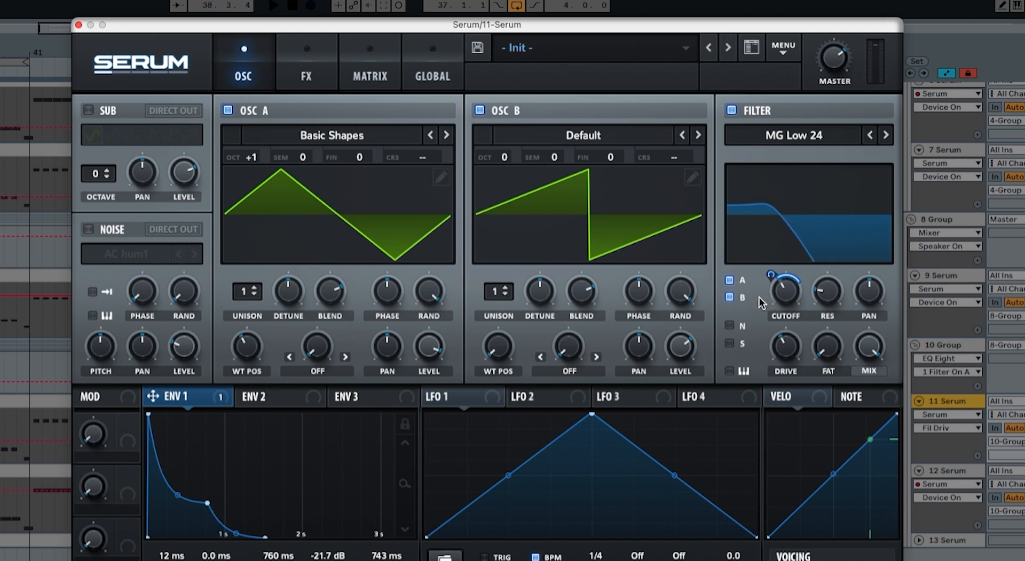
Place a Diode 1 distortion first in the effects chain with 93% drive, reduce its mix and audition it.
click(302, 70)
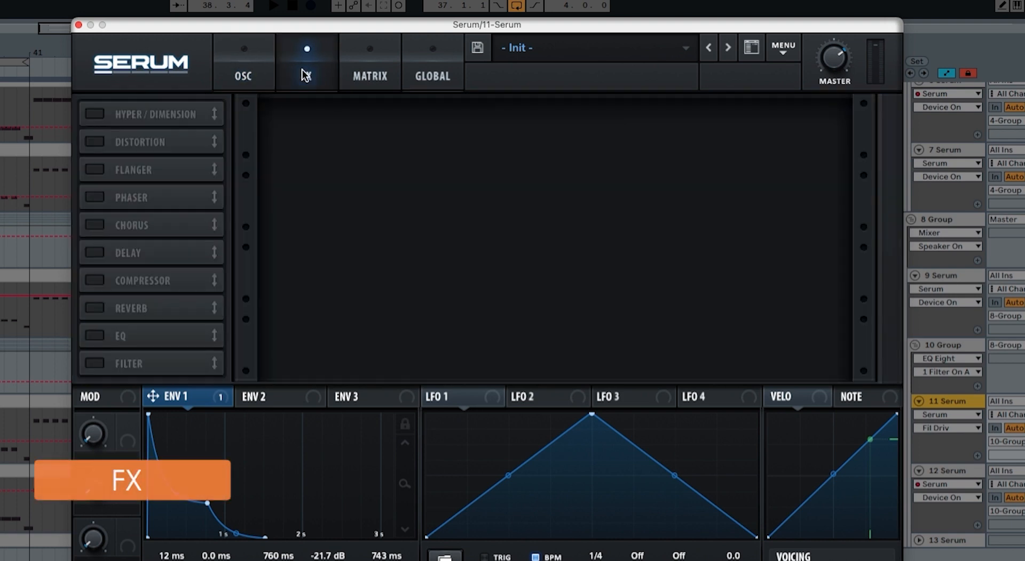
click(114, 143)
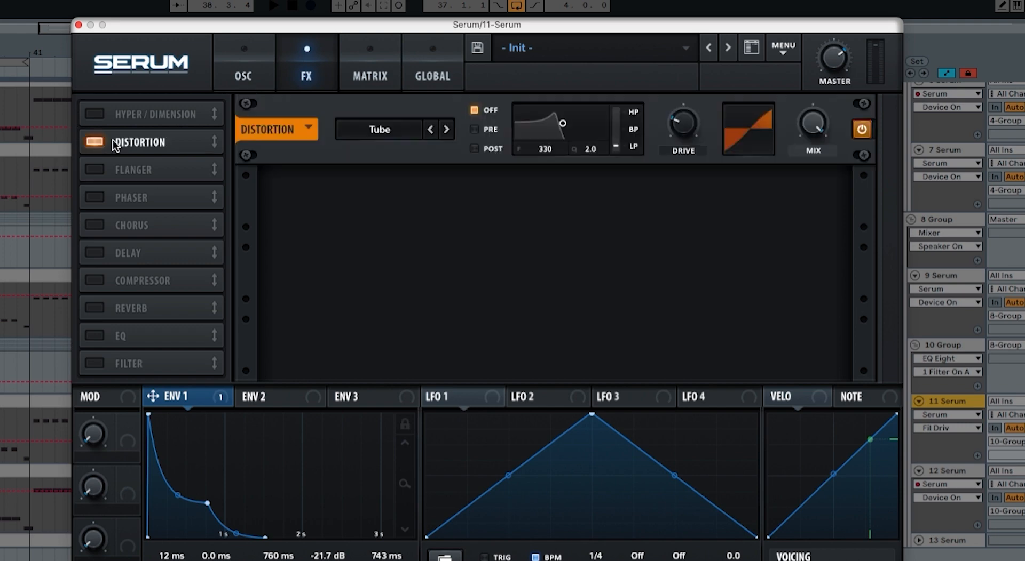
drag(114, 144, 124, 99)
click(444, 129)
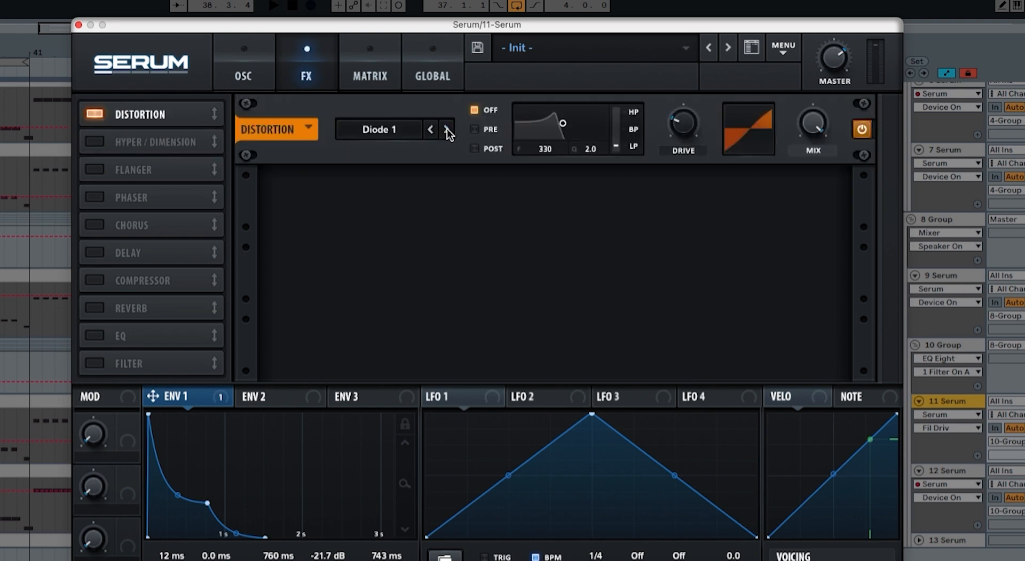
drag(682, 124, 700, 34)
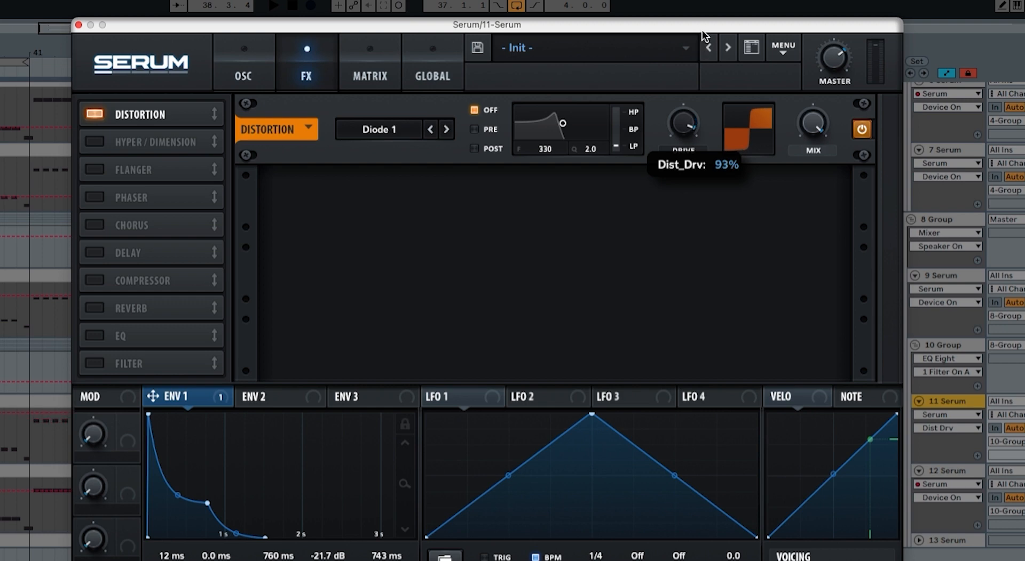
drag(810, 104, 807, 148)
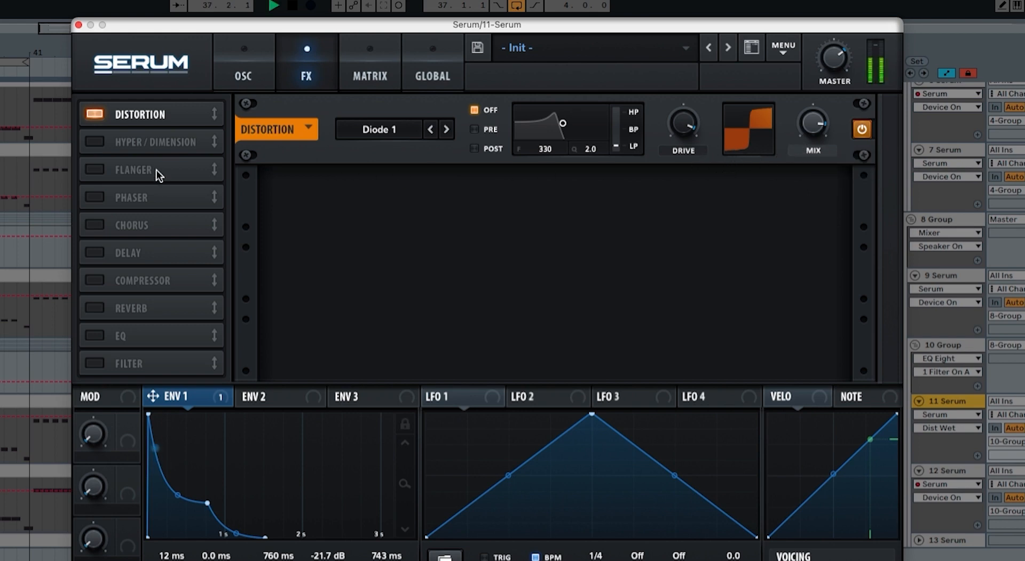
key(space)
Add an EQ directly after the distortion and switch both of its bands to peak shapes.
click(94, 335)
drag(96, 336, 126, 136)
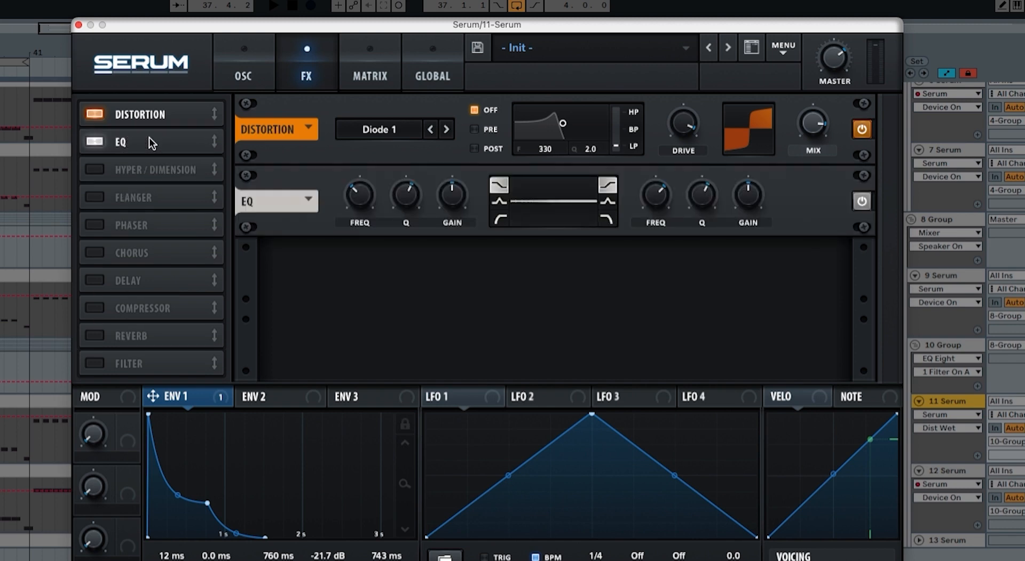
click(499, 201)
click(608, 202)
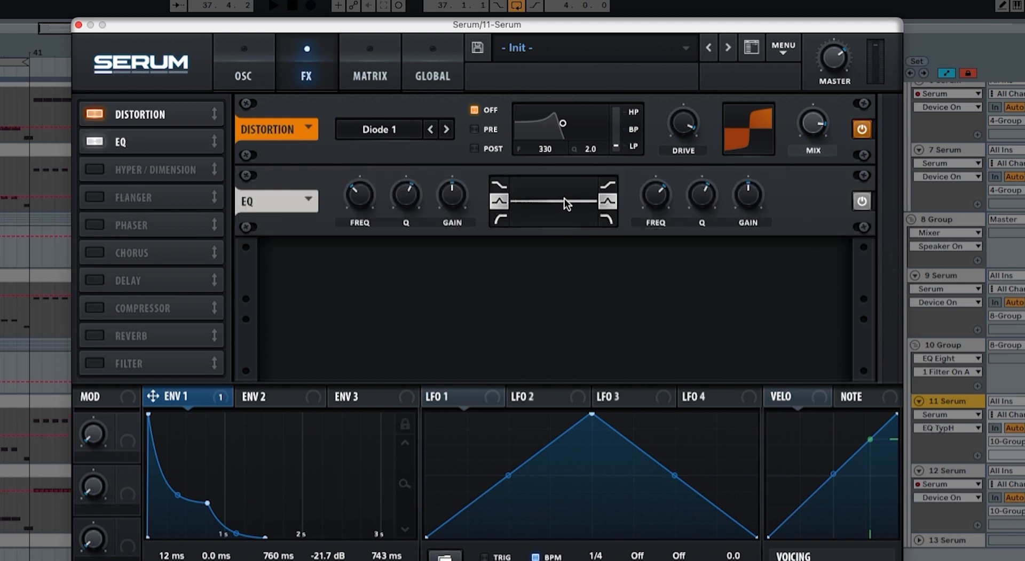
Tune both EQ band frequencies, widen both bands by lowering their Q, and slightly cut the low band's gain.
drag(372, 199, 361, 197)
drag(659, 200, 654, 210)
drag(415, 198, 418, 242)
drag(701, 196, 687, 231)
drag(450, 205, 446, 204)
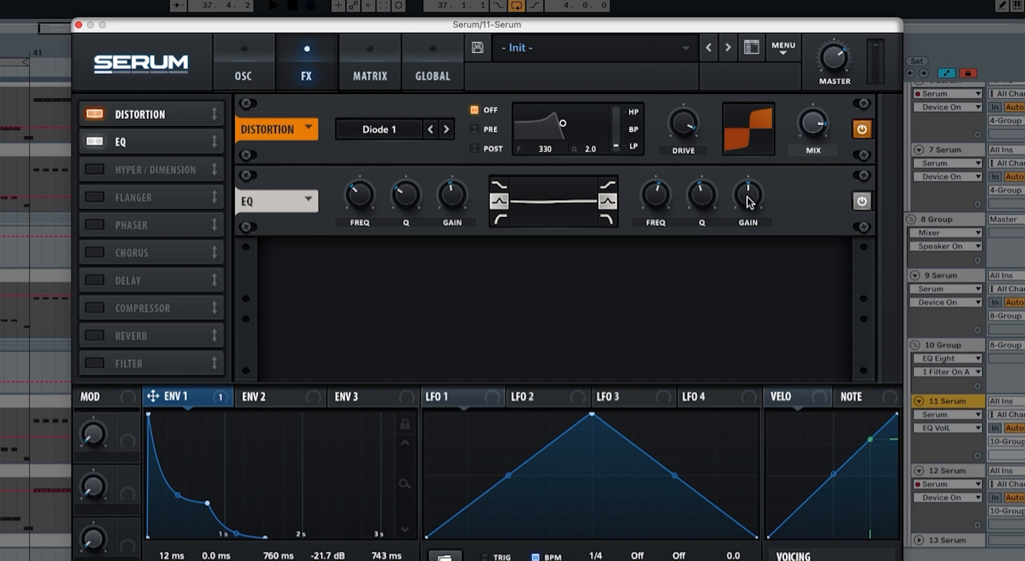
Assign Env 1 to the EQ's high-band gain, set a small modulation amount and audition the sound.
drag(220, 398, 728, 259)
drag(735, 180, 732, 158)
key(space)
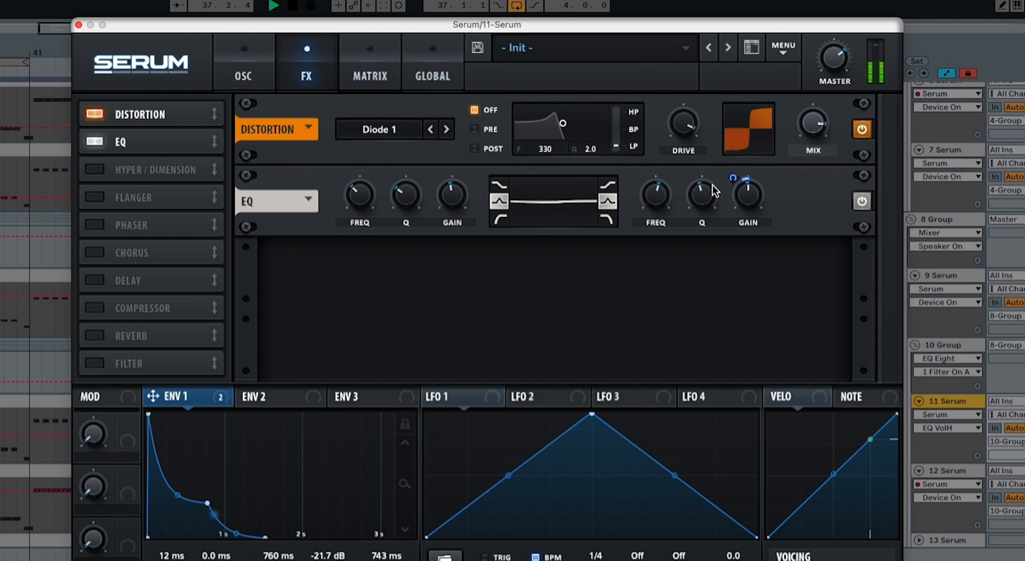
key(space)
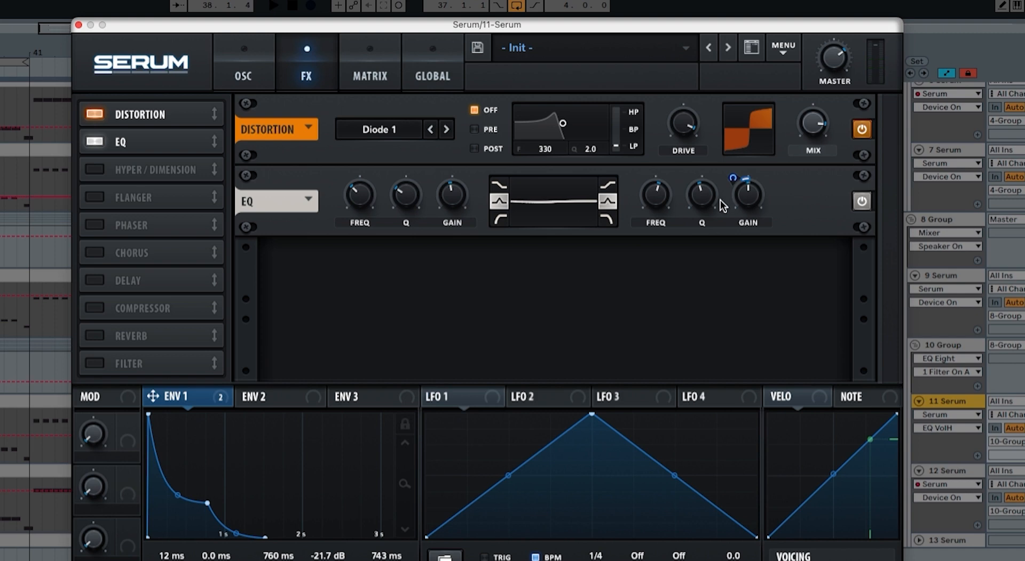
Add a filter effect after the EQ, set it to MG Low 18 and lower its cutoff.
click(98, 362)
drag(117, 367, 120, 170)
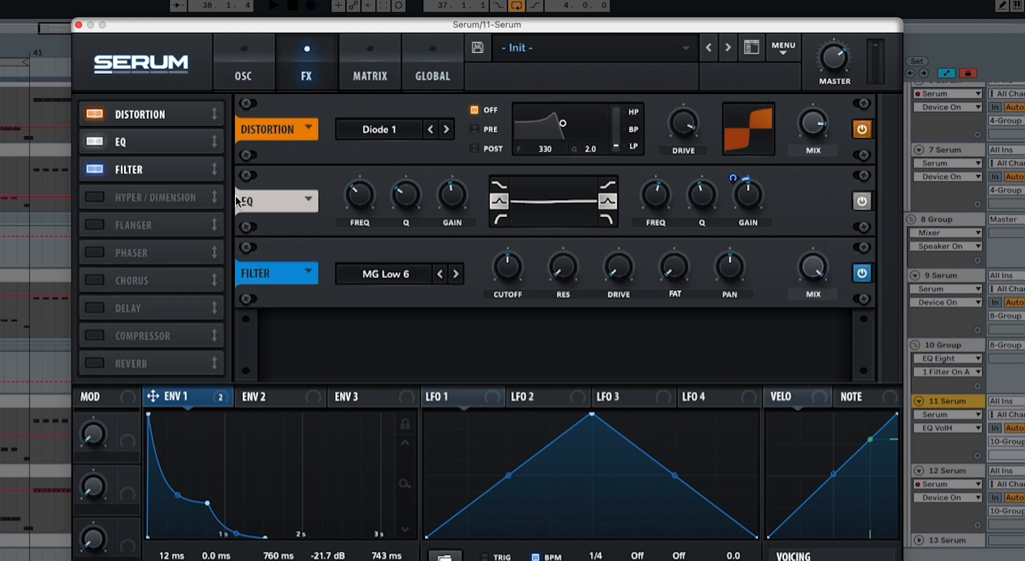
click(456, 274)
click(455, 274)
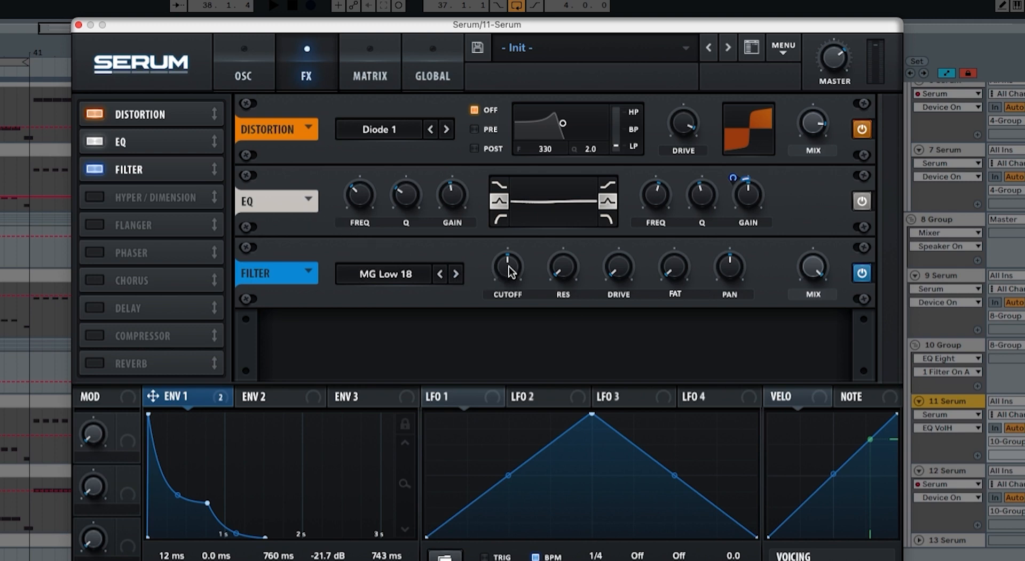
drag(507, 266, 495, 286)
click(554, 275)
Assign Env 1 to modulate the effects filter's cutoff and audition the sound.
drag(224, 404, 491, 274)
key(space)
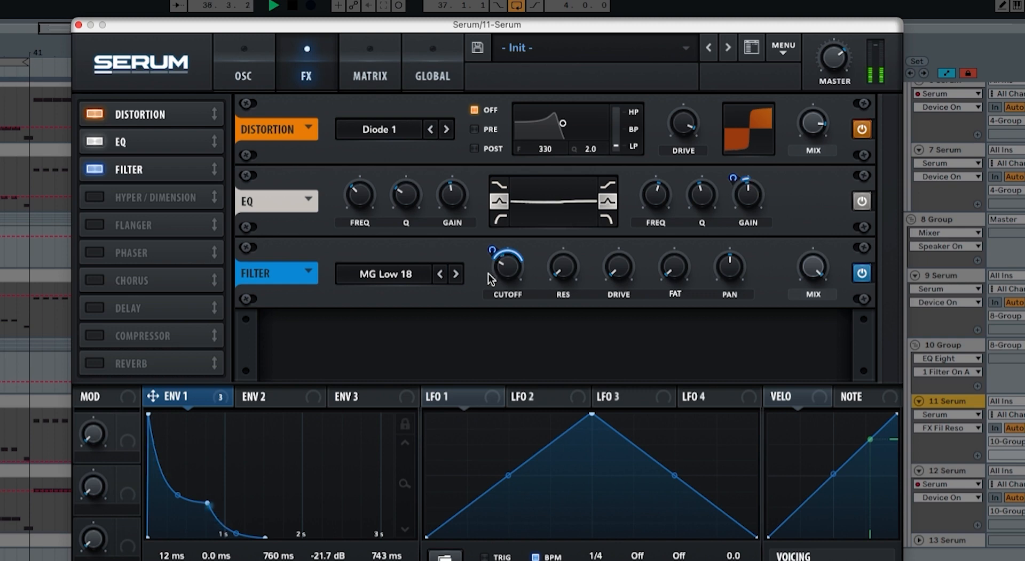
key(space)
Add a Hall reverb after the filter effect, shorten its decay, raise its low cut and high cut, and keep spin at 25%.
click(95, 364)
drag(102, 363, 152, 198)
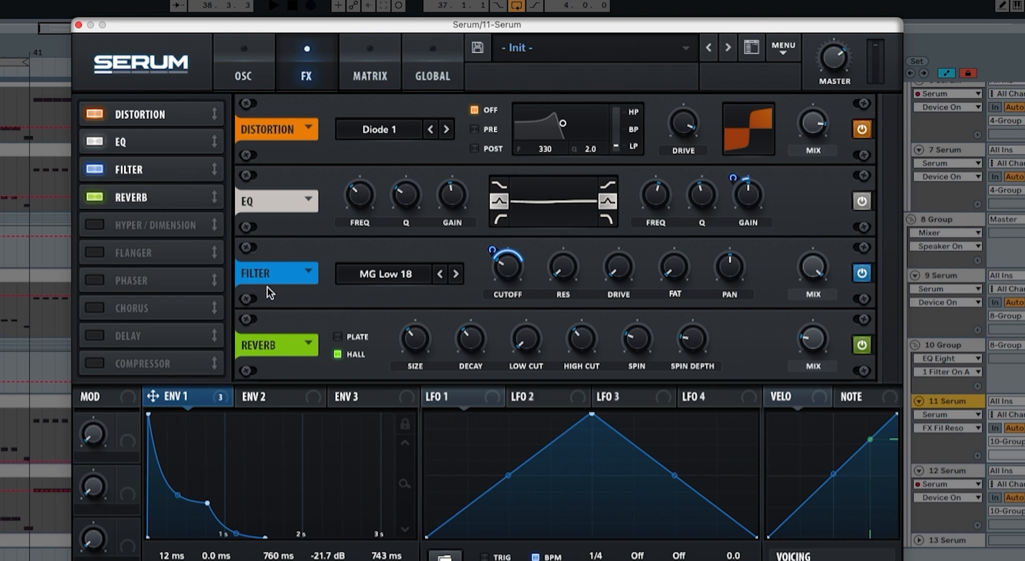
click(413, 344)
drag(464, 341, 461, 355)
drag(525, 350, 538, 274)
drag(581, 339, 589, 322)
click(627, 345)
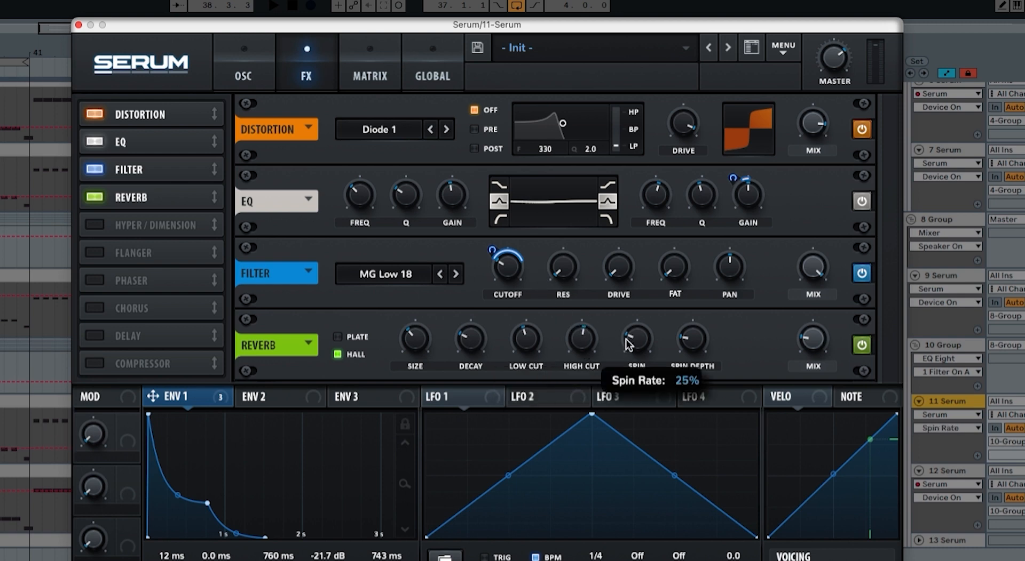
click(691, 344)
Fine-tune the reverb's wet mix and slightly lower Serum's master volume while auditioning the guitar patch.
drag(823, 344, 818, 341)
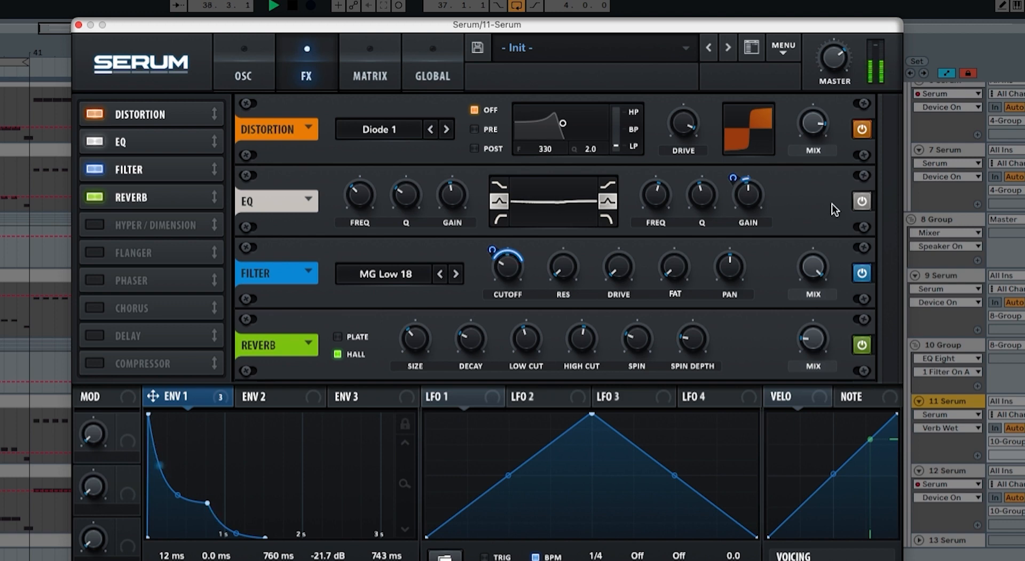
key(space)
drag(830, 63, 828, 73)
key(space)
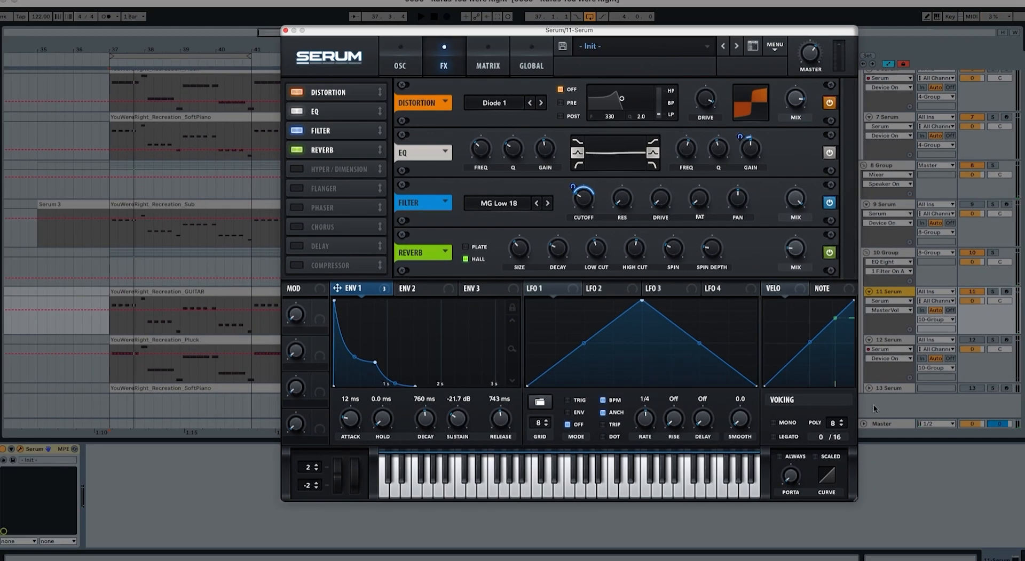
In Serum on the Pluck track 12, load the analog Basic Shapes wavetable in oscillator A and set its wavetable position to 4.
click(890, 340)
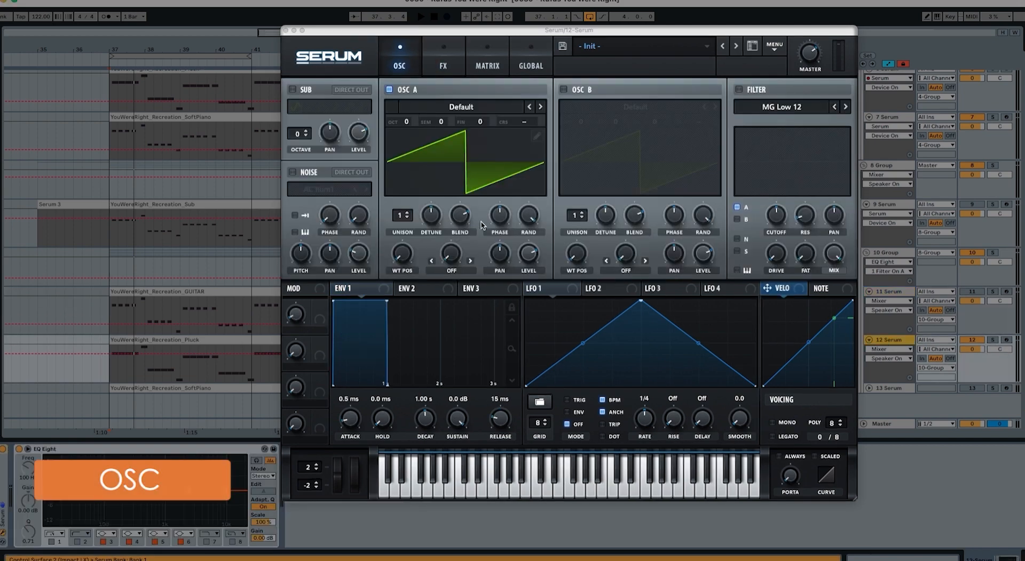
click(437, 113)
mouse_move(502, 119)
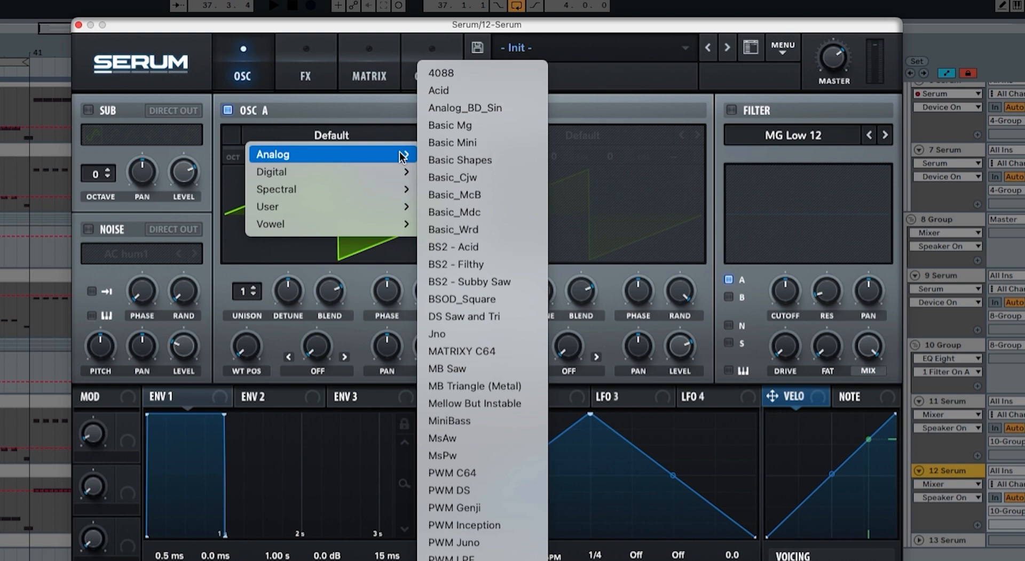
click(450, 160)
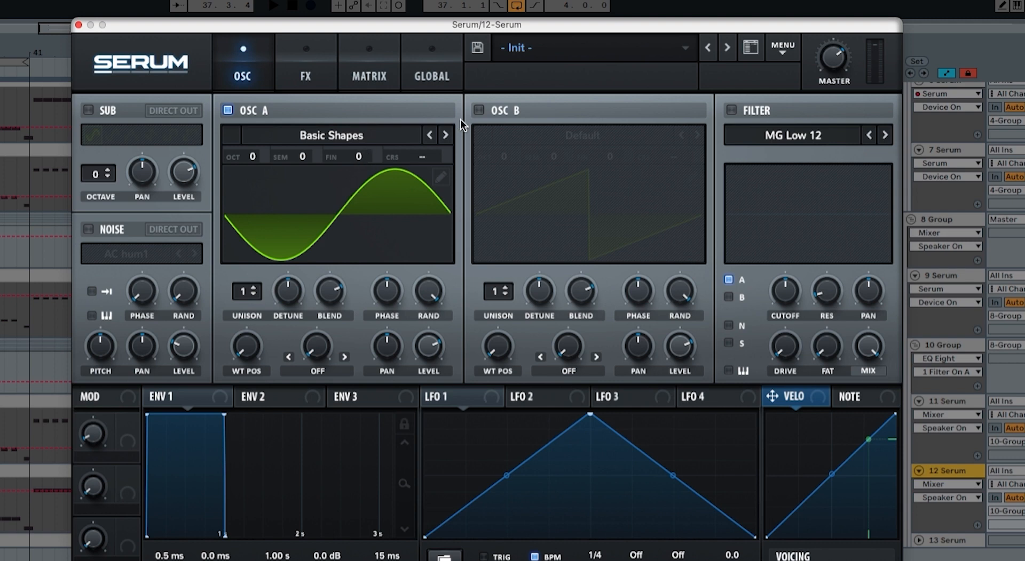
drag(246, 345, 264, 251)
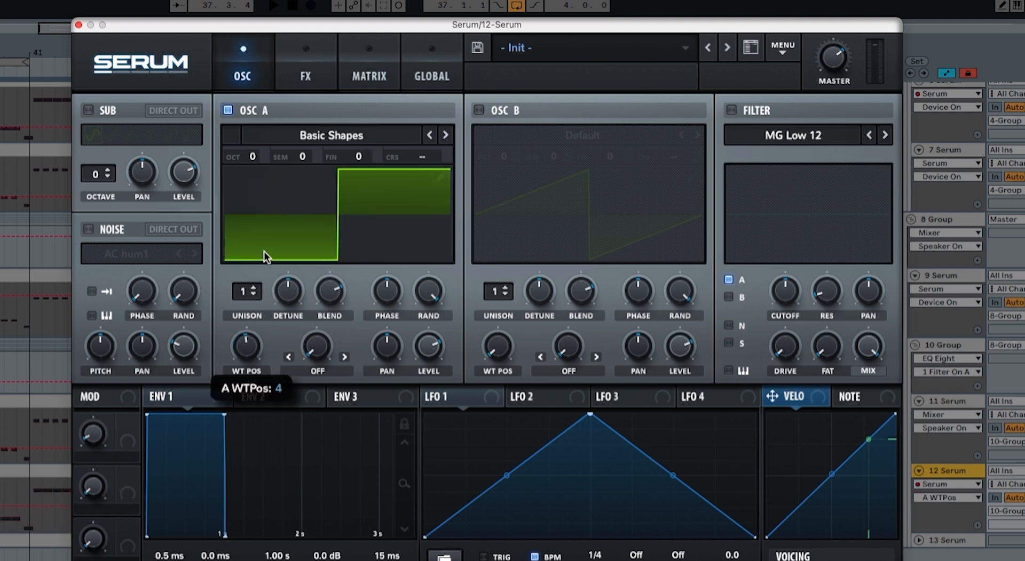
Enable oscillator B and a saw-shaped sub oscillator, and set unison to 5 voices on oscillator A and 9 on oscillator B.
click(478, 110)
click(88, 111)
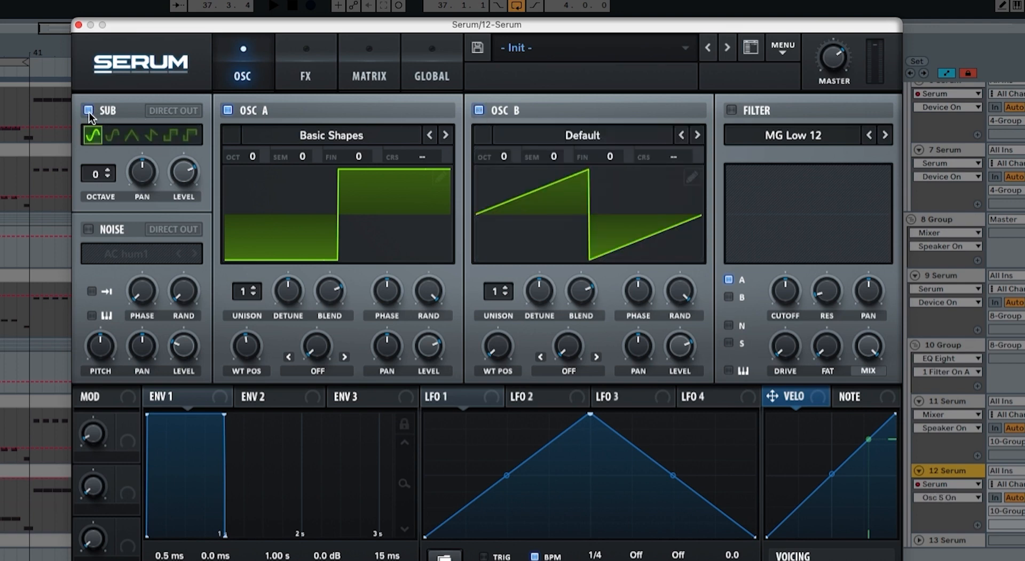
click(151, 138)
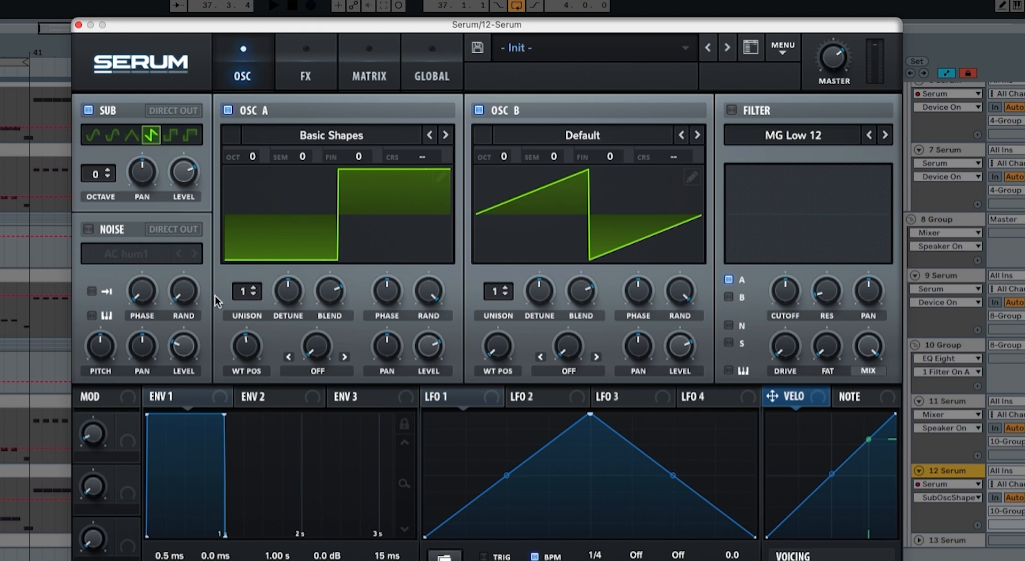
drag(245, 292, 251, 232)
drag(494, 293, 508, 185)
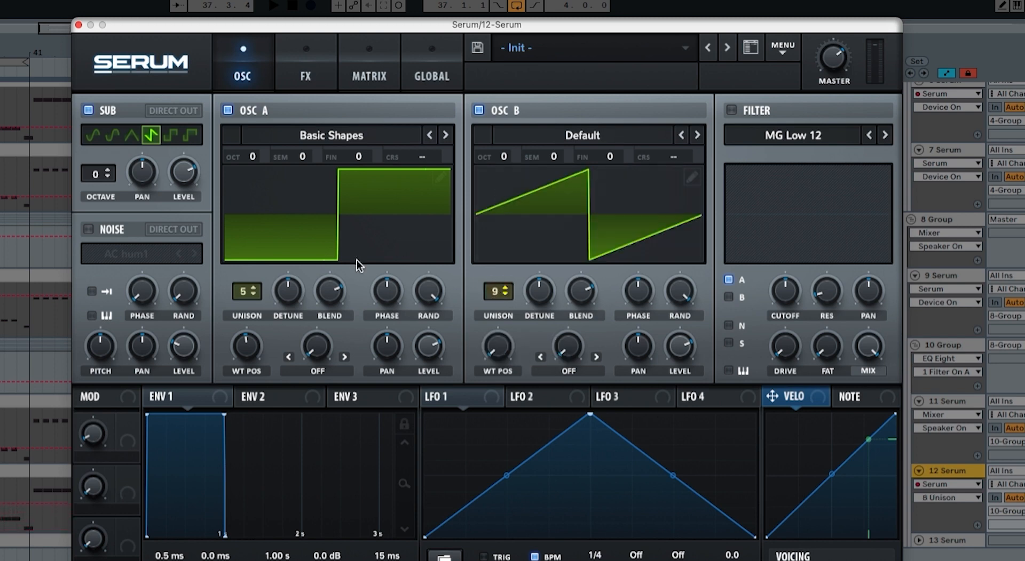
Reduce the detune and raise the level of oscillators A and B, and lower the sub oscillator's level.
drag(288, 293, 278, 343)
drag(540, 292, 531, 337)
drag(420, 342, 427, 323)
drag(696, 364, 688, 325)
drag(183, 174, 178, 291)
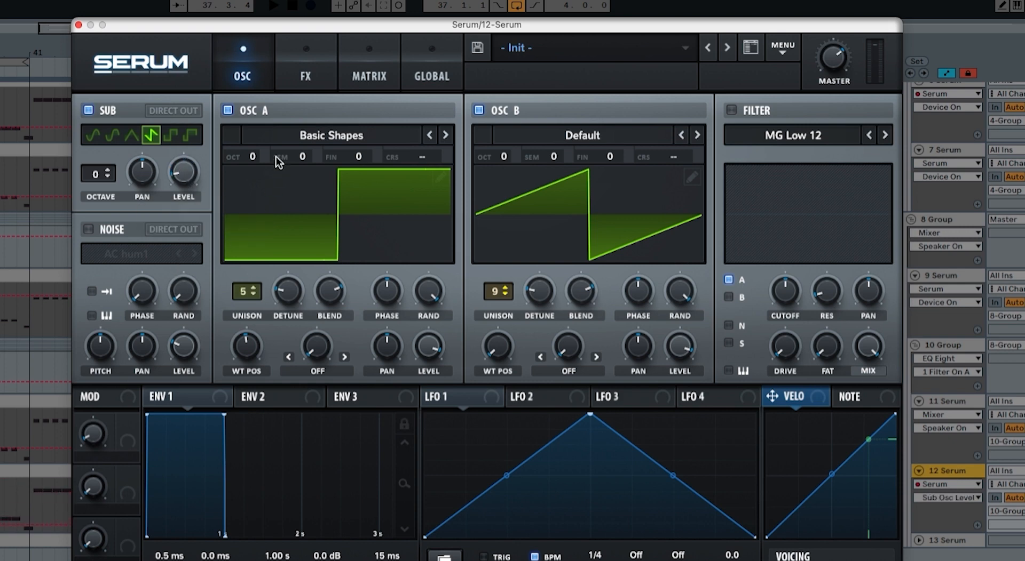
Audition oscillator A and oscillator B on their own, and both together with the sub oscillator.
click(228, 111)
click(479, 110)
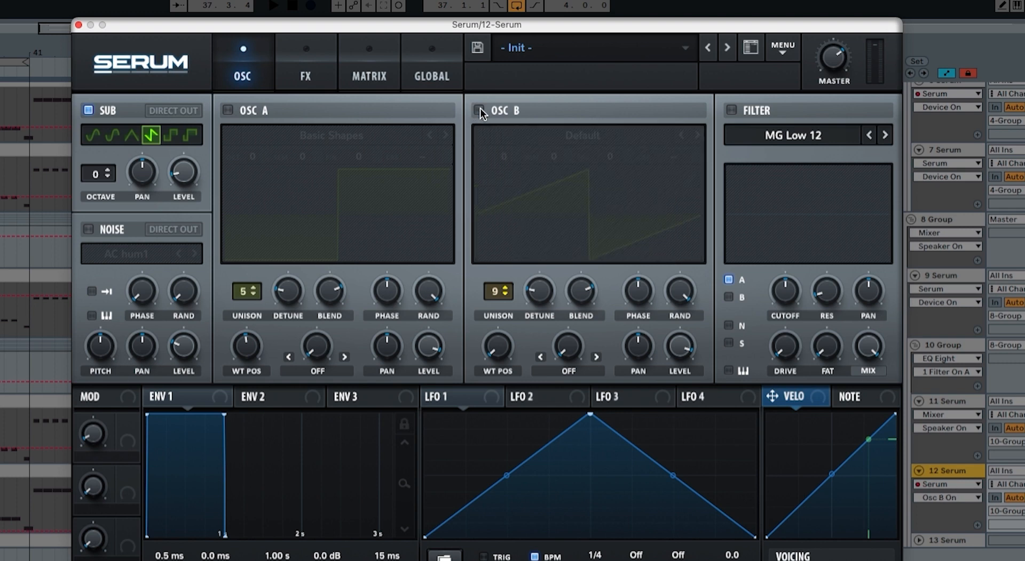
click(230, 111)
click(101, 111)
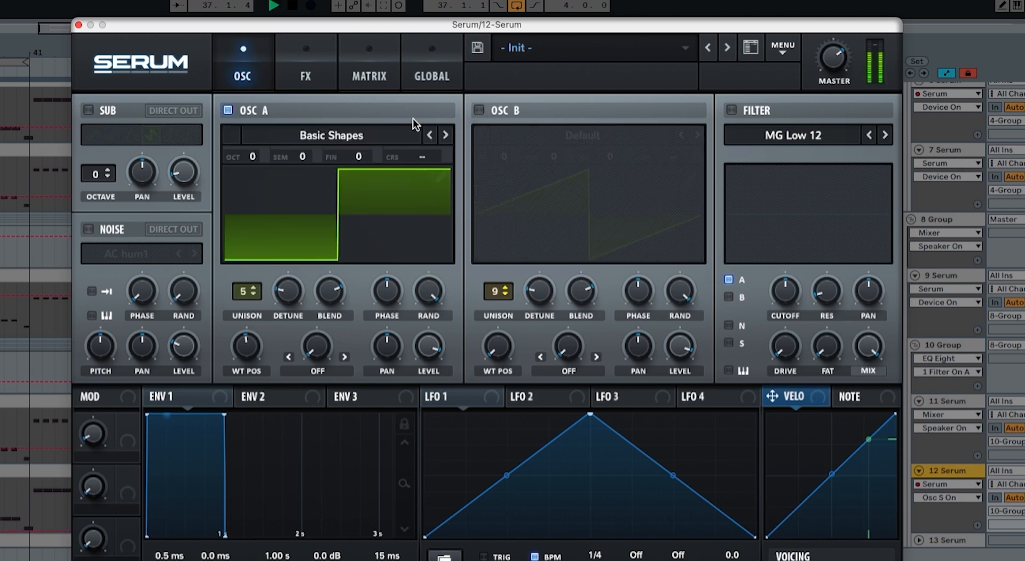
click(229, 111)
click(489, 111)
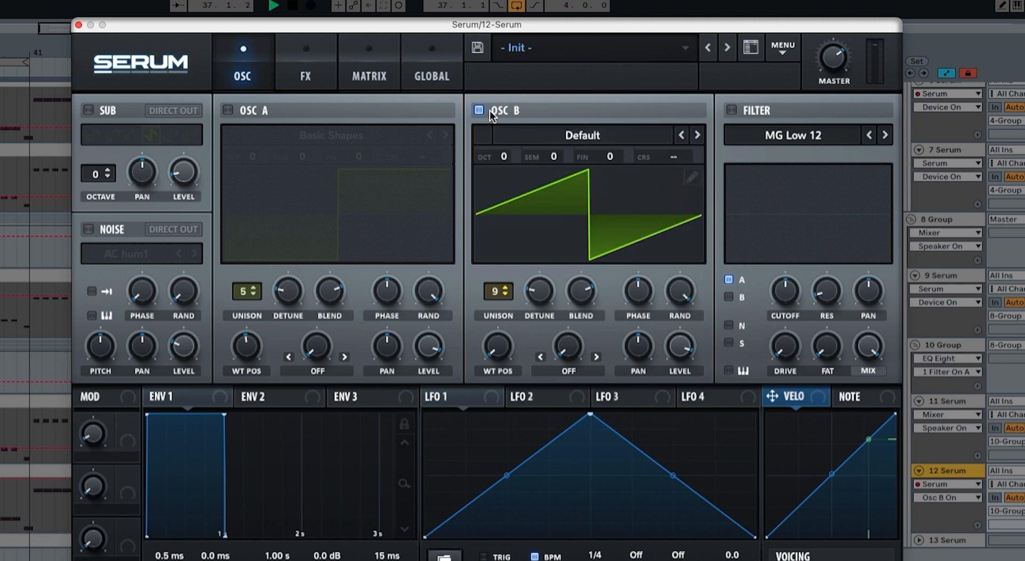
click(228, 110)
click(88, 110)
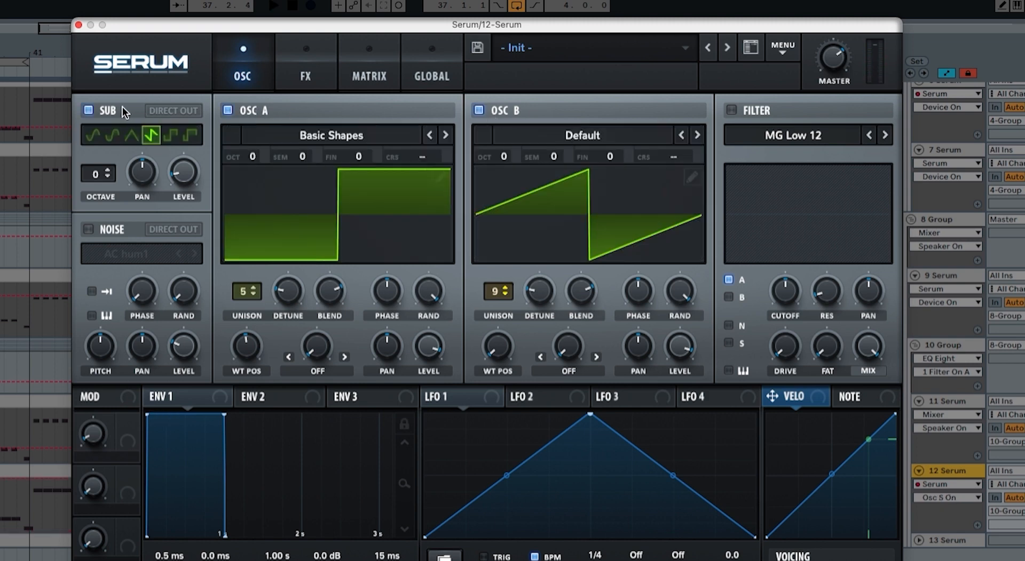
key(space)
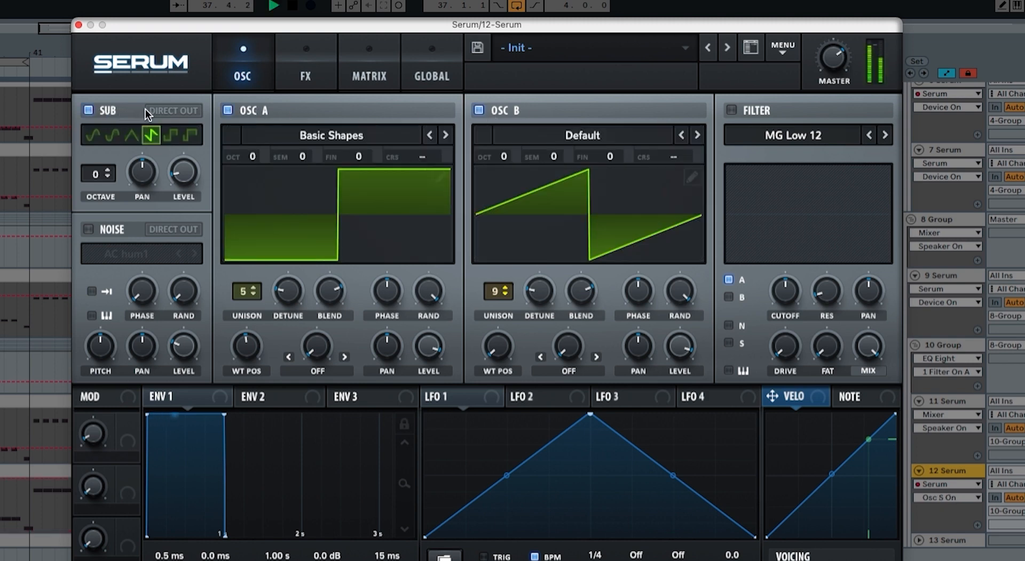
key(space)
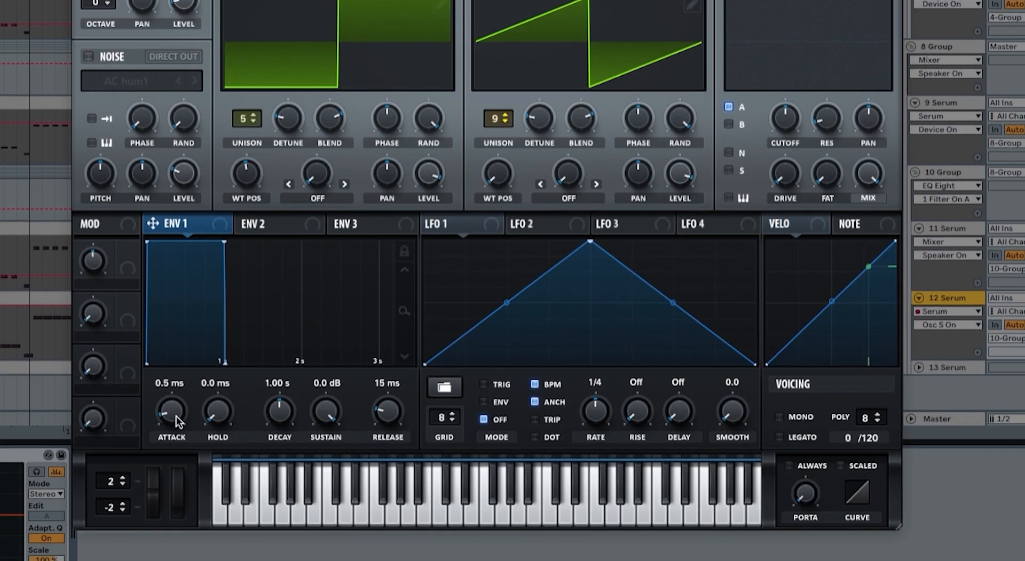
Set envelope 1 to 12 ms attack, 1.40 s decay, -26.4 dB sustain and 1.15 s release.
drag(176, 417, 175, 397)
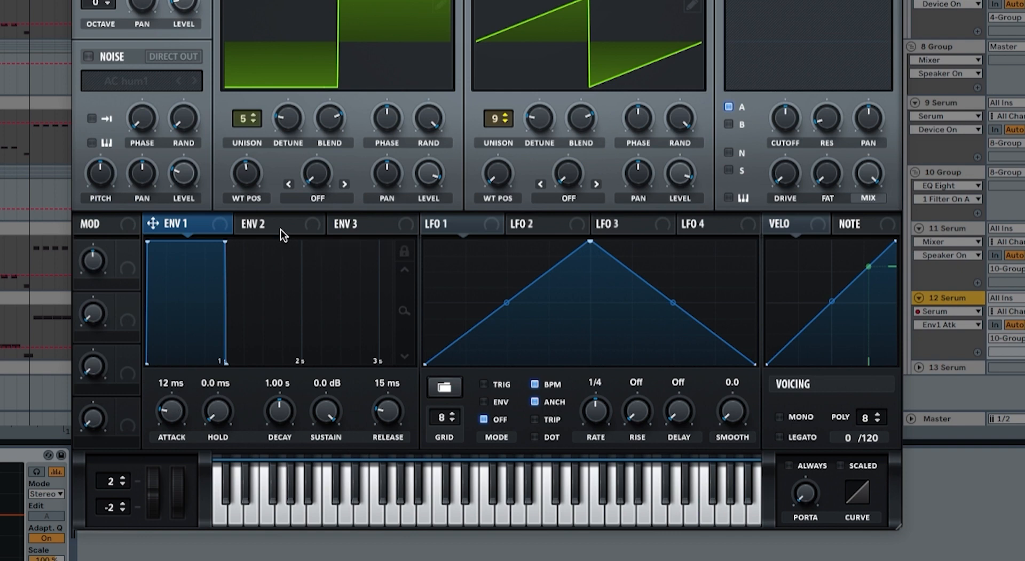
drag(281, 423, 321, 452)
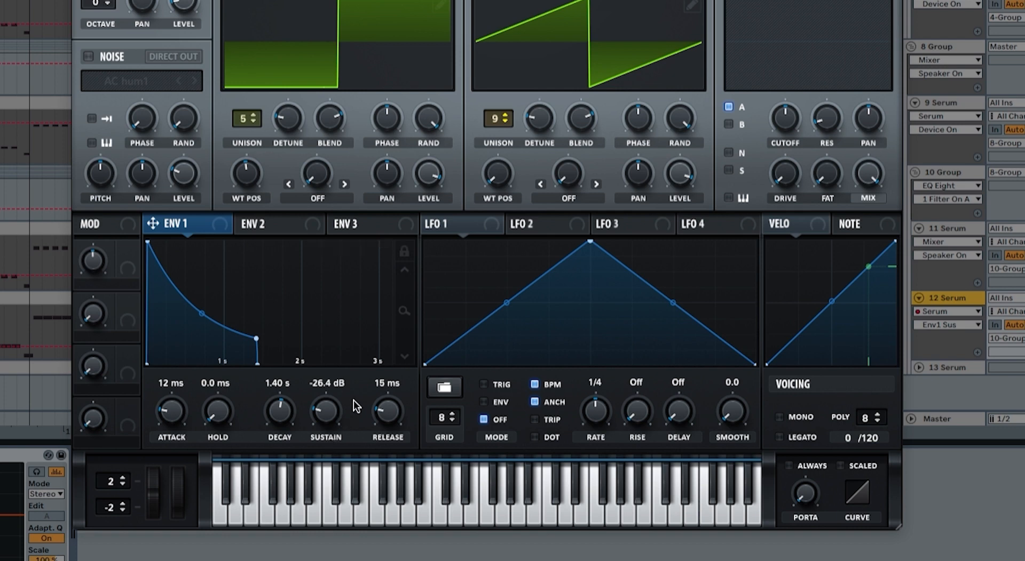
drag(371, 393, 396, 373)
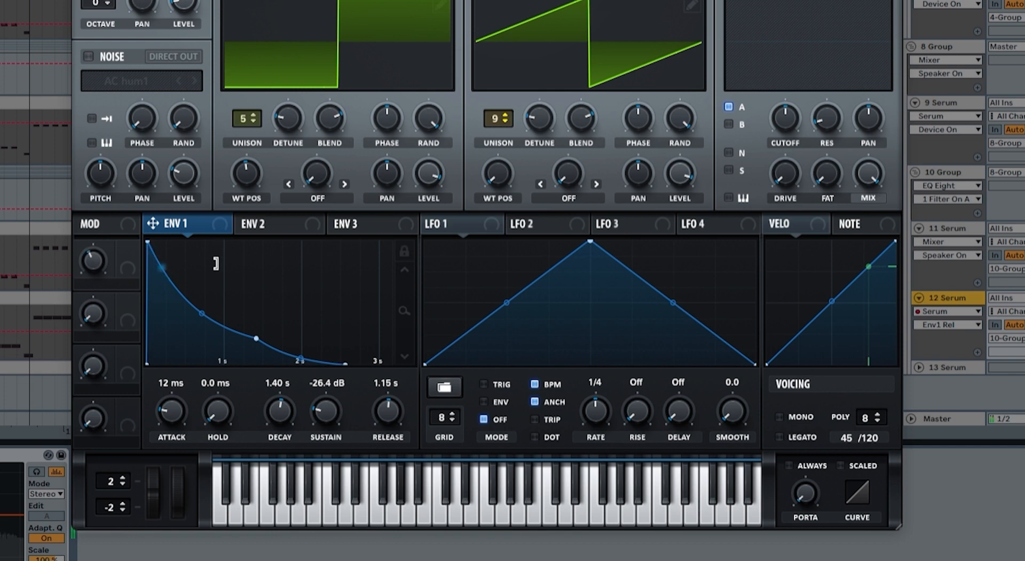
Bend envelope 1's decay and release curves slightly steeper.
click(203, 315)
drag(203, 316, 201, 320)
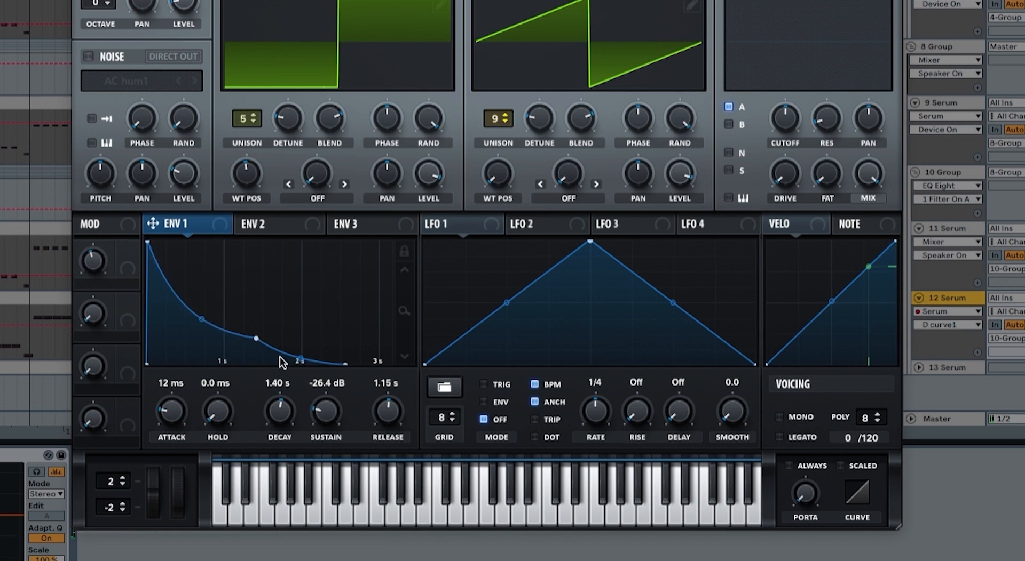
mouse_move(301, 358)
mouse_down()
mouse_move(310, 358)
mouse_move(295, 360)
mouse_up()
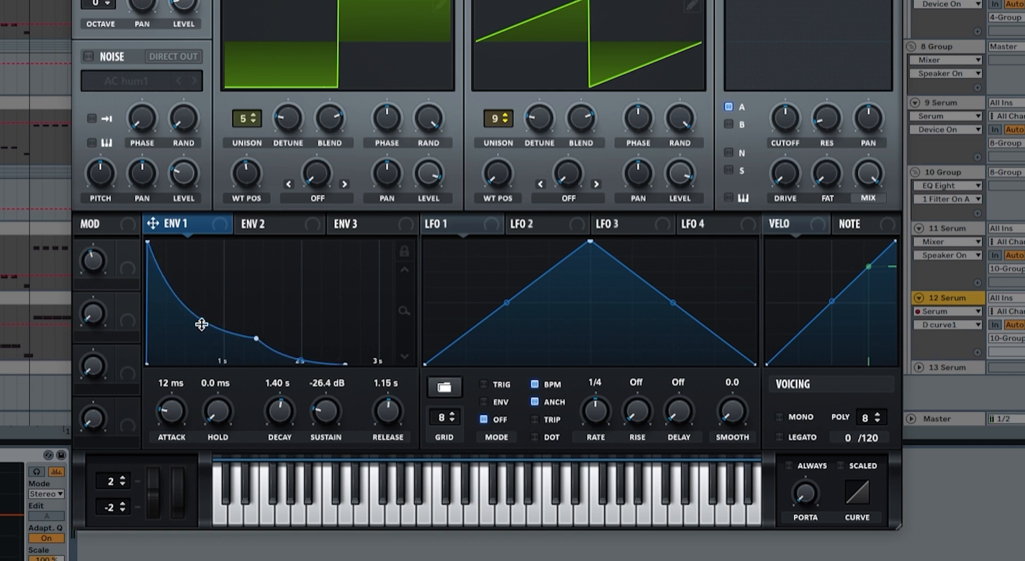
drag(201, 325, 206, 329)
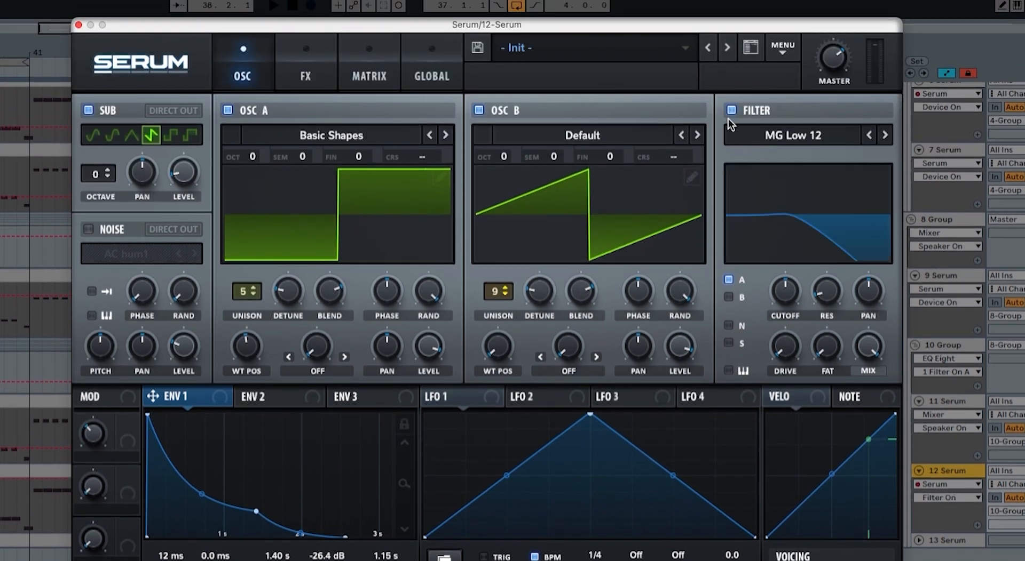
Enable the MG Low 18 filter, route oscillator B and the sub through it too, and lower its cutoff to near the minimum.
click(884, 135)
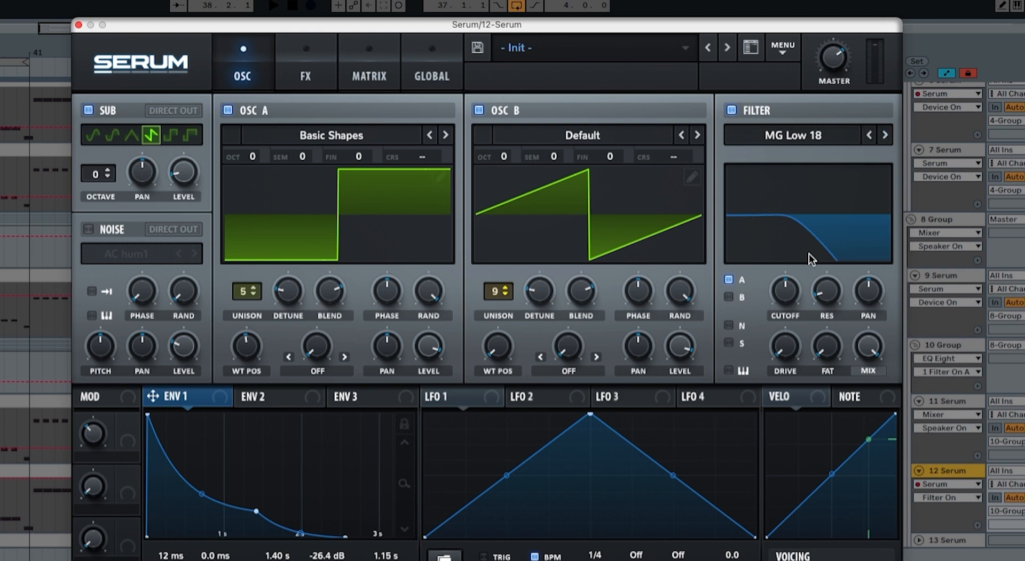
click(729, 298)
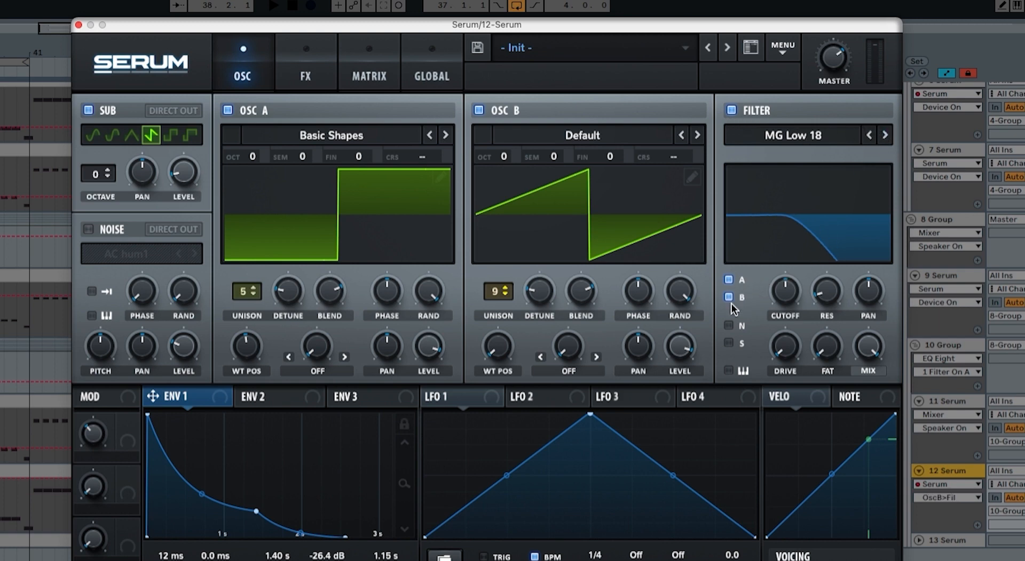
click(729, 343)
drag(791, 295, 778, 347)
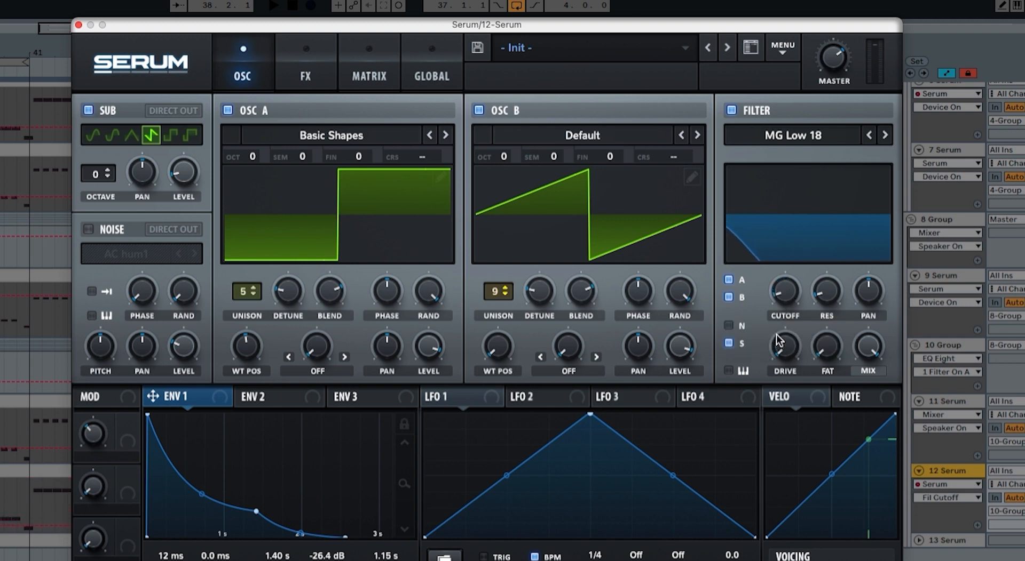
Set envelope 2 to 18 ms attack, 1.61 s decay, 18.18% sustain and 1.35 s release, checking envelope 1 for reference.
click(280, 398)
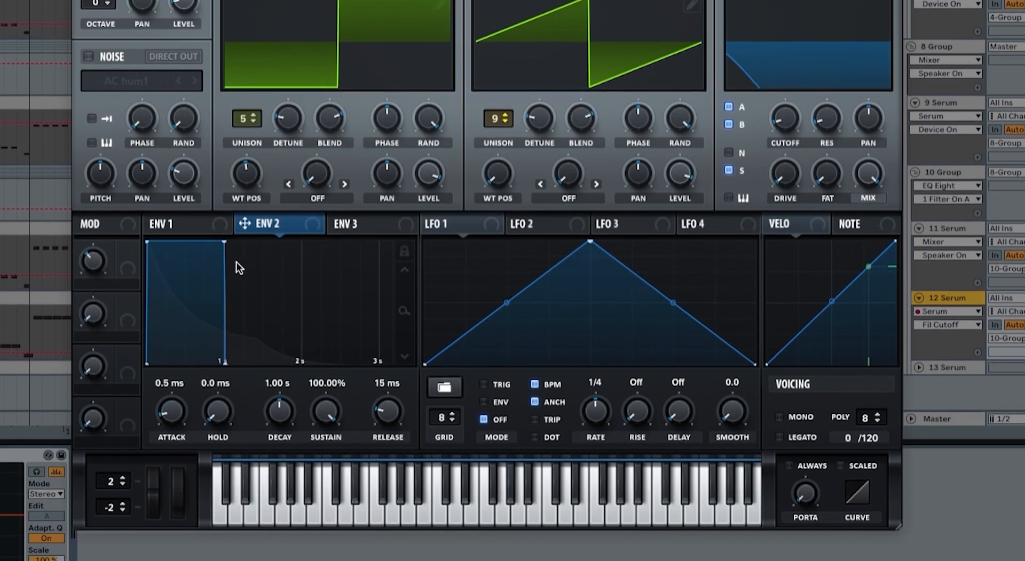
drag(167, 419, 169, 397)
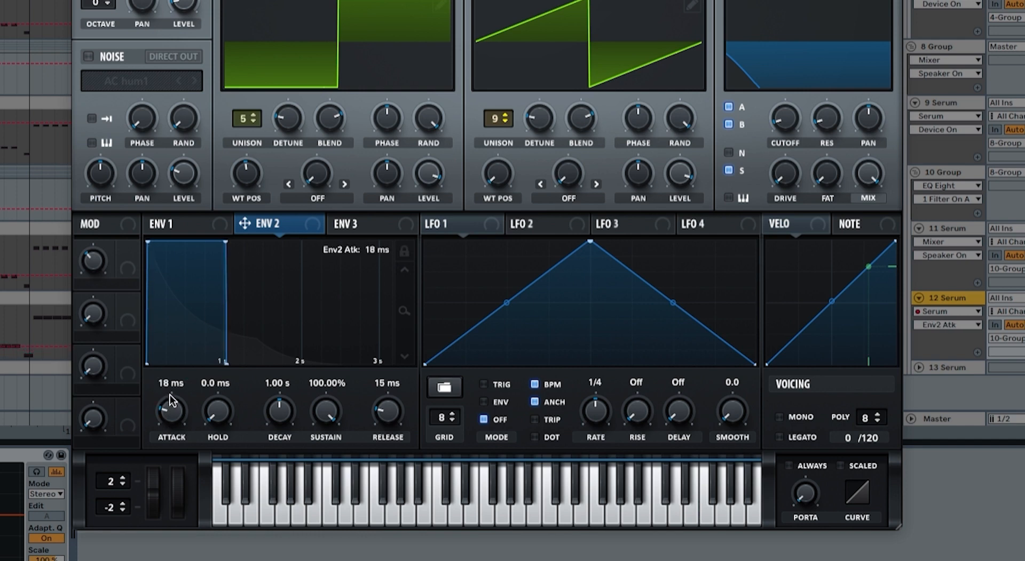
click(182, 223)
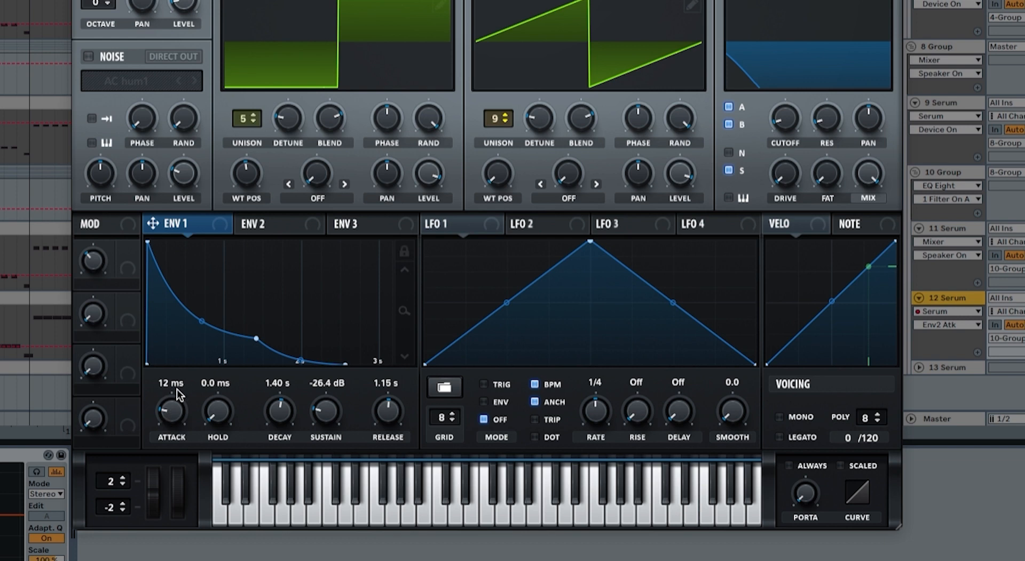
click(263, 233)
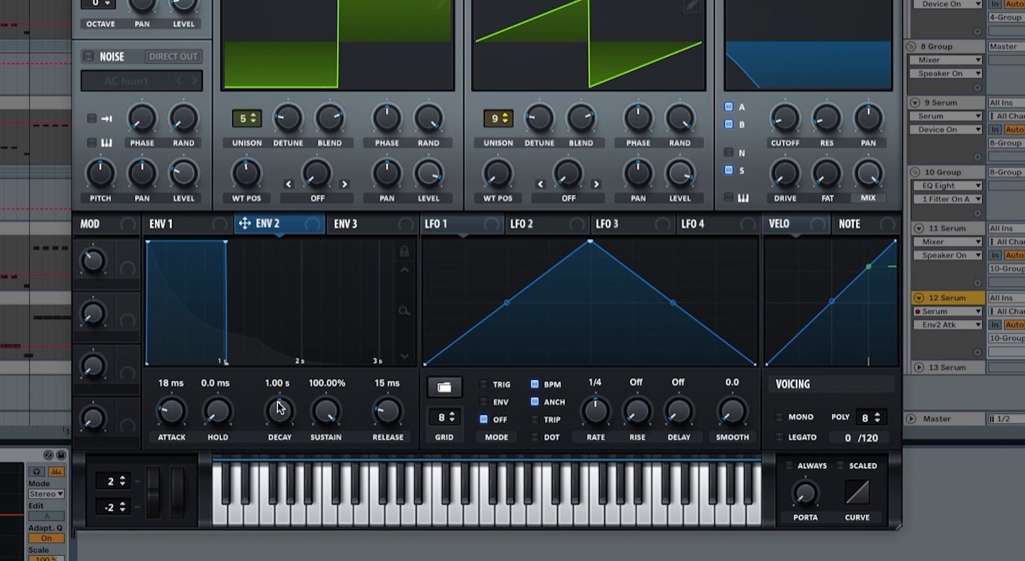
drag(279, 421, 278, 416)
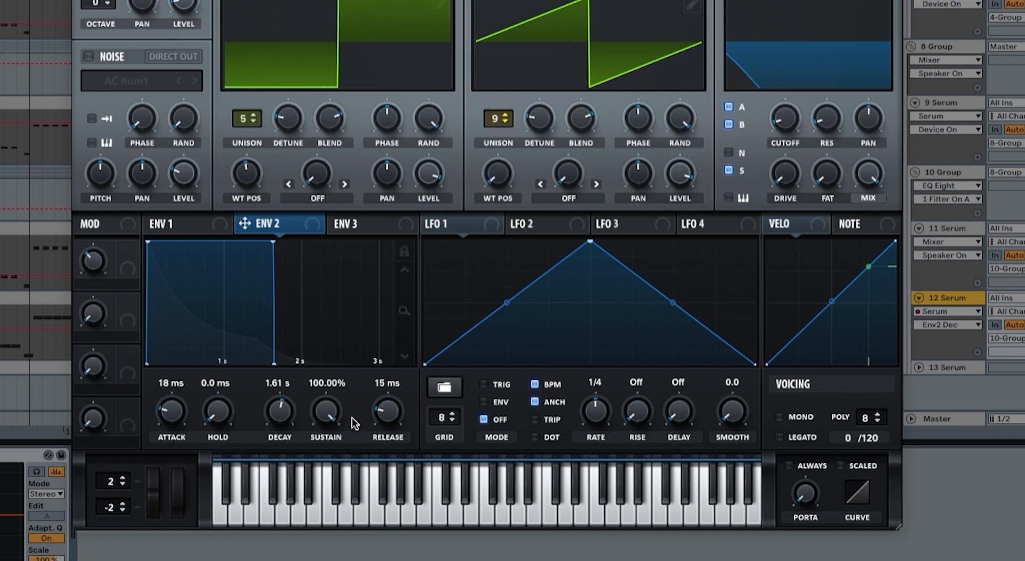
drag(340, 422, 321, 553)
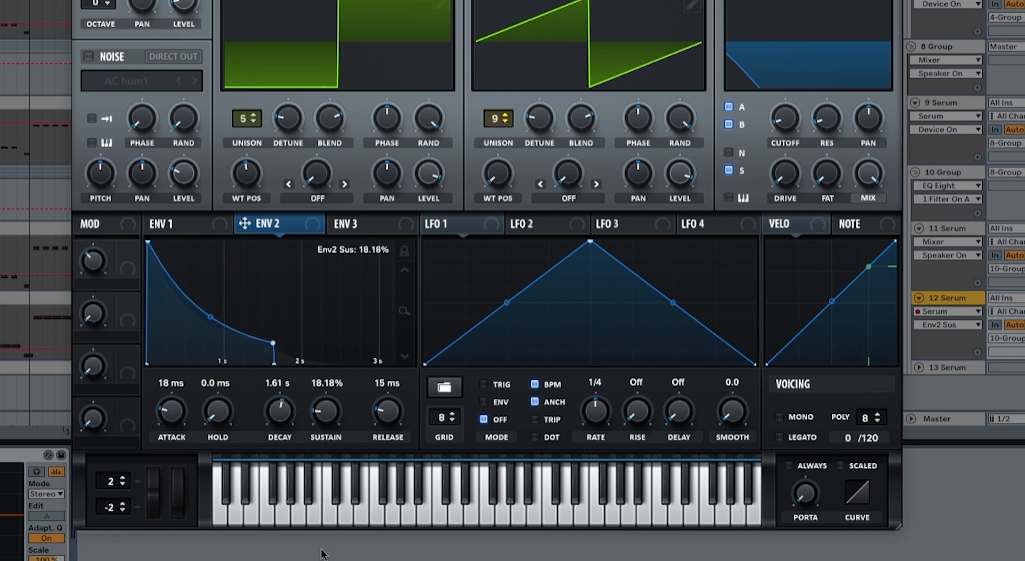
drag(385, 418, 397, 369)
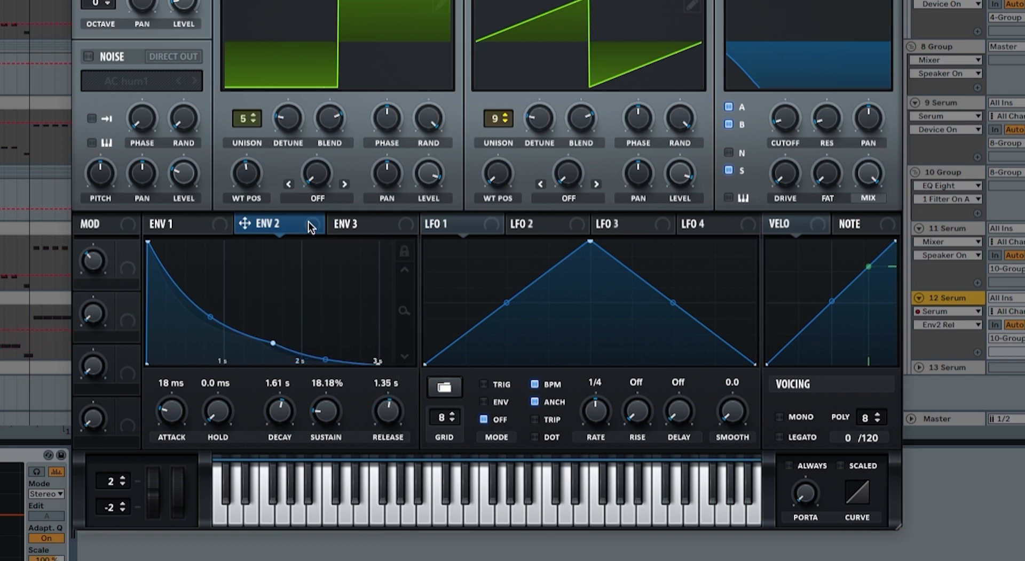
Modulate the filter cutoff with envelope 2, lower the resonance, raise drive and fat, and audition the pluck.
drag(310, 227, 776, 110)
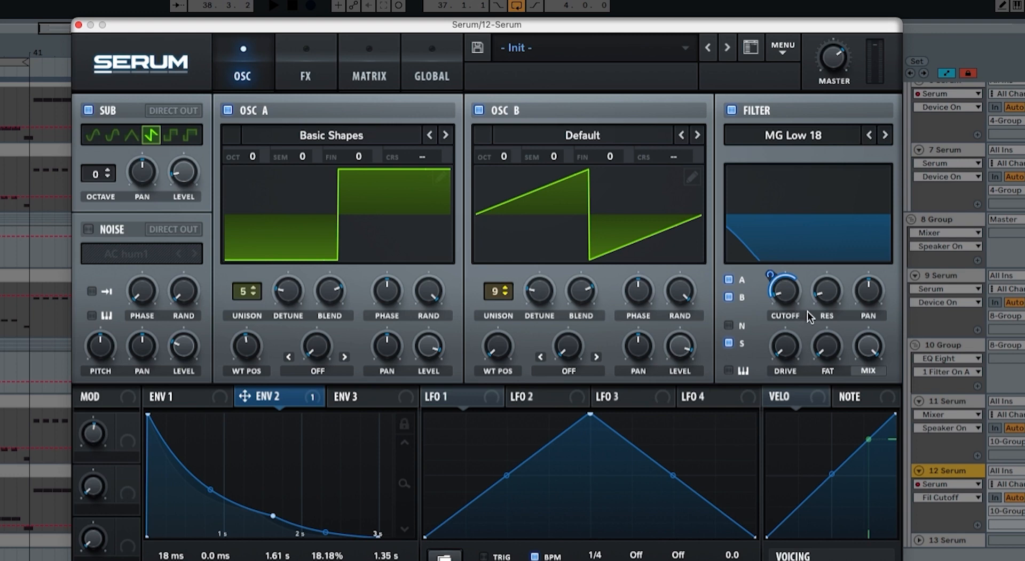
click(822, 133)
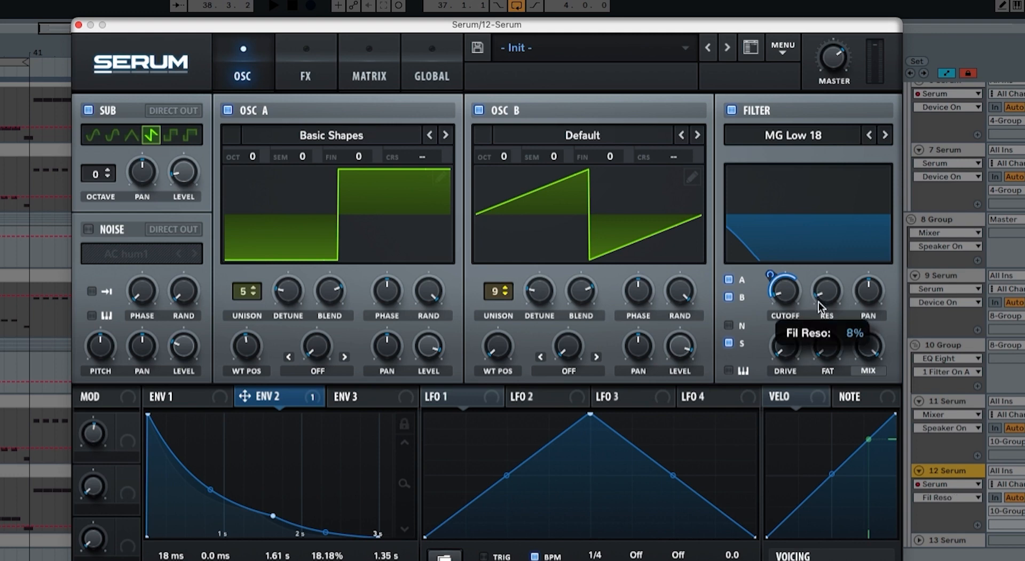
click(781, 351)
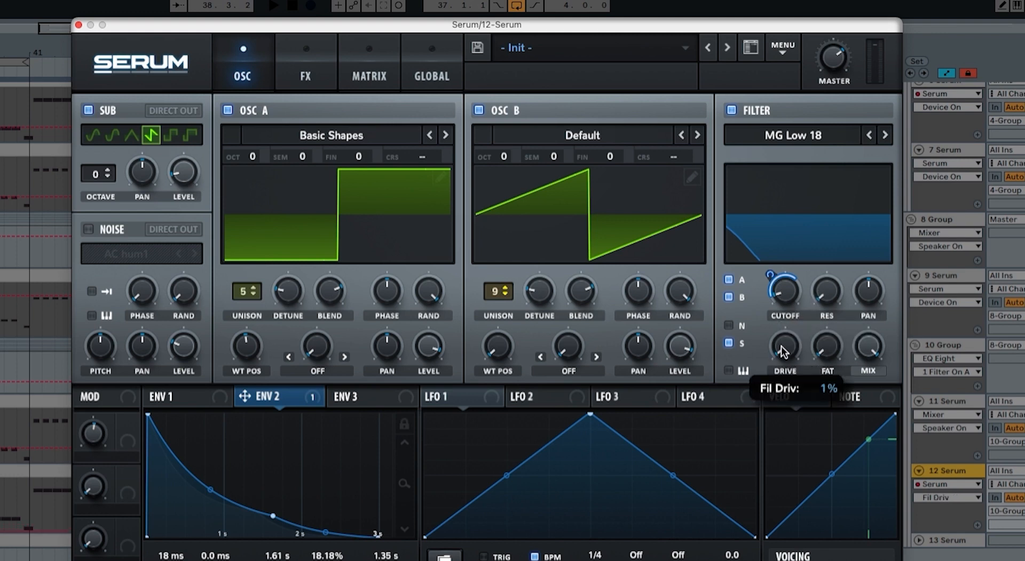
drag(782, 351, 830, 342)
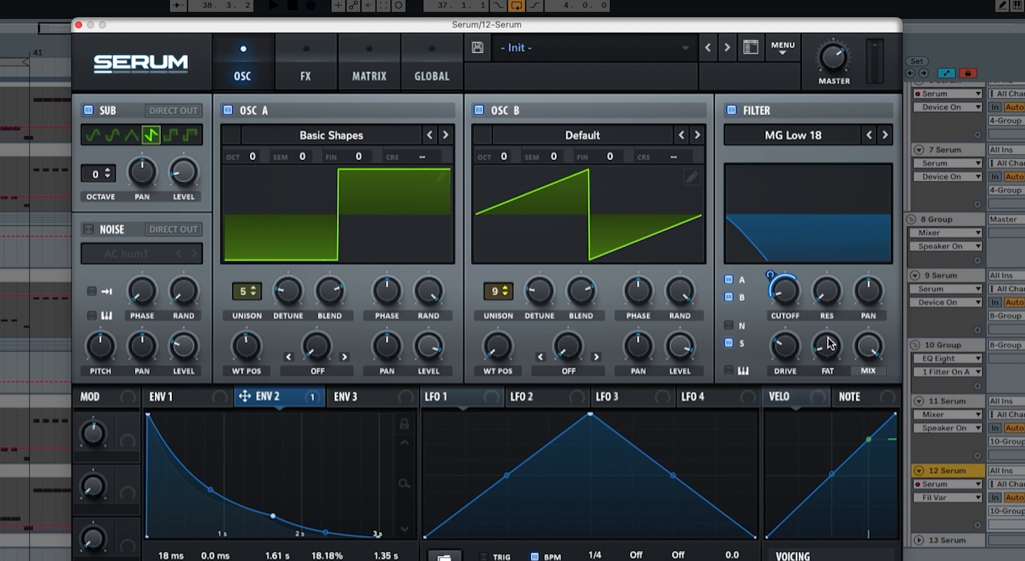
key(space)
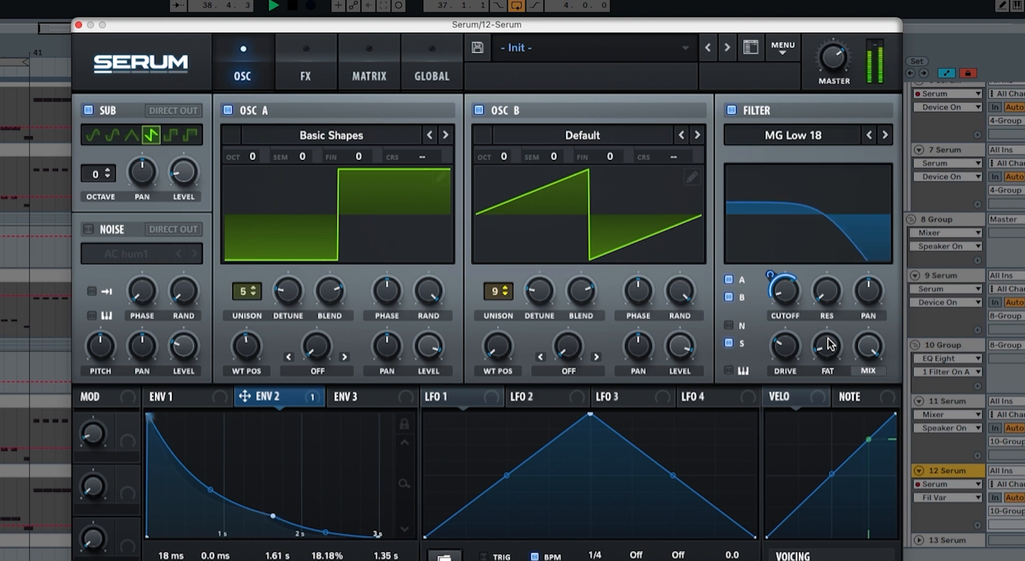
key(space)
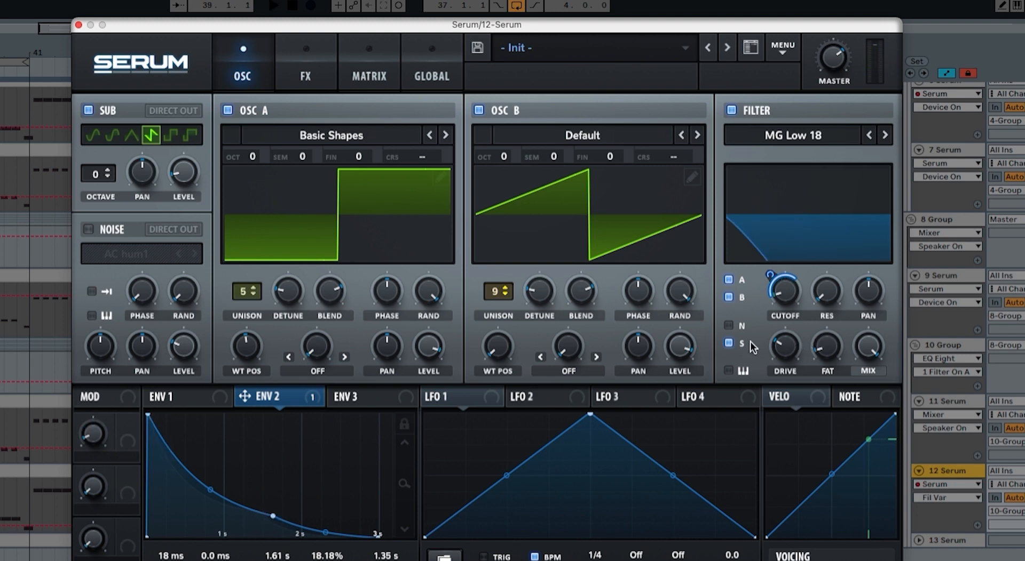
Set envelope 3 to 15 ms attack, 82 ms decay, 0% sustain and 38 ms release, comparing with envelopes 1 and 2.
click(363, 399)
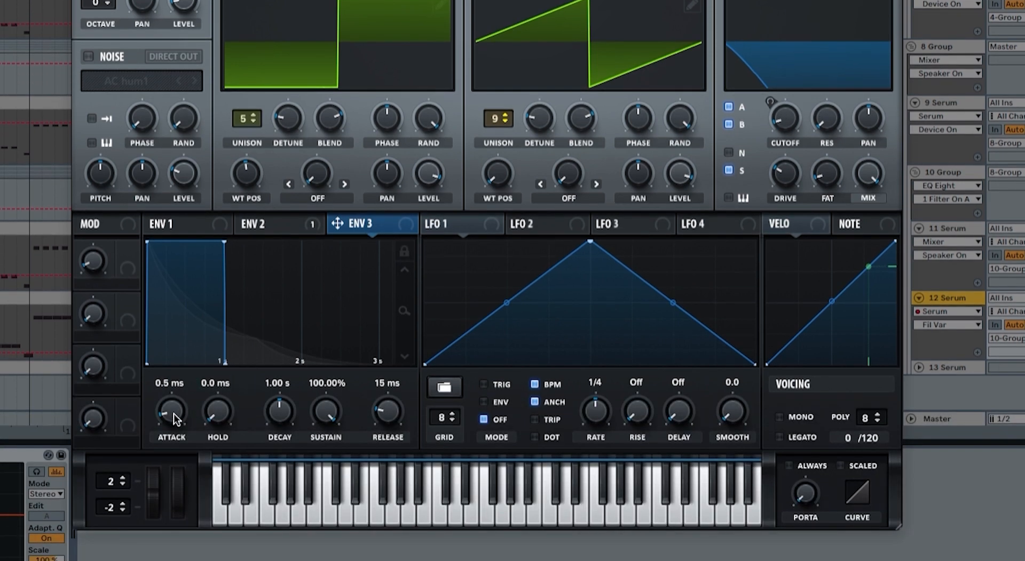
click(187, 225)
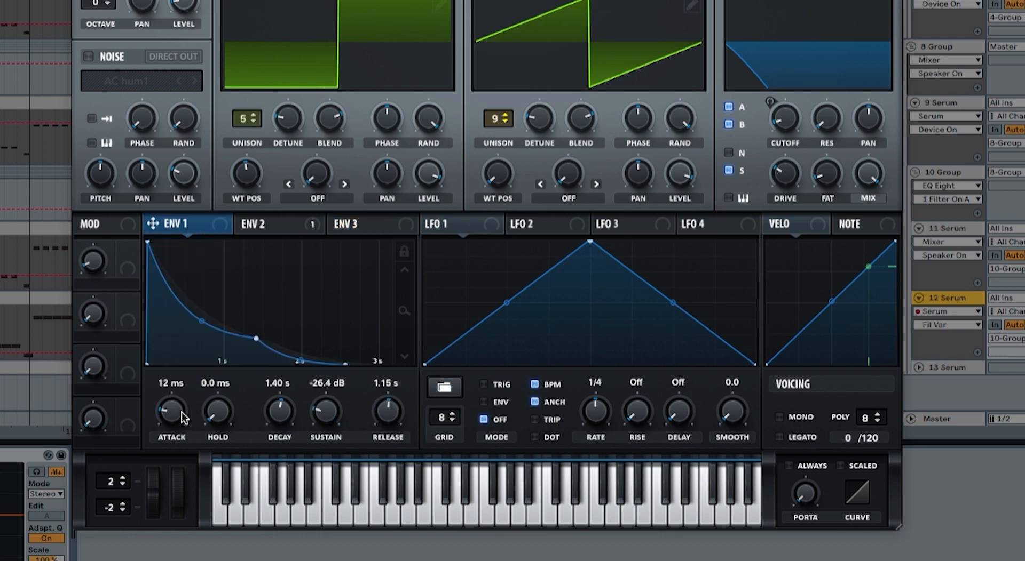
click(261, 228)
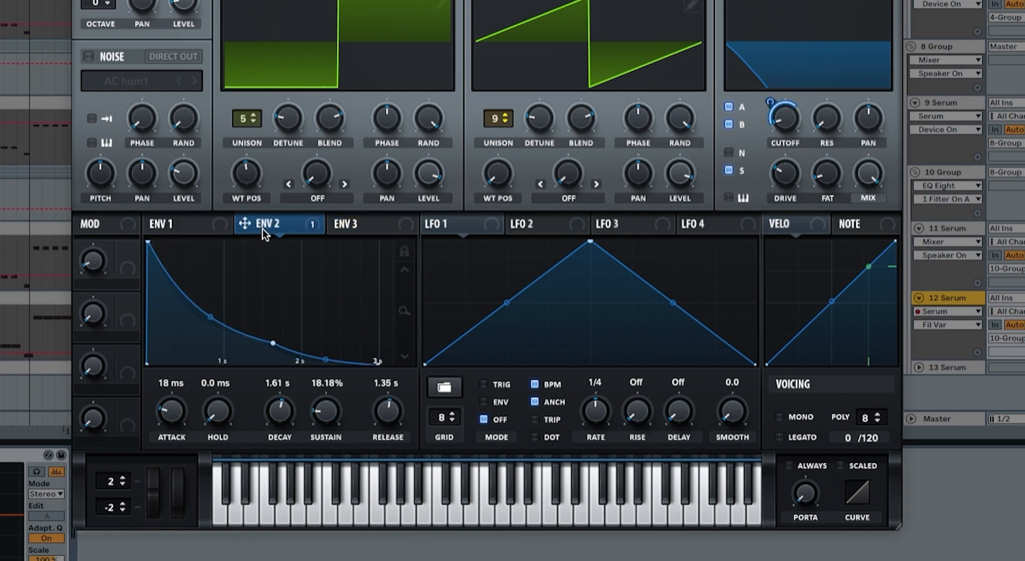
click(360, 227)
drag(170, 412, 173, 399)
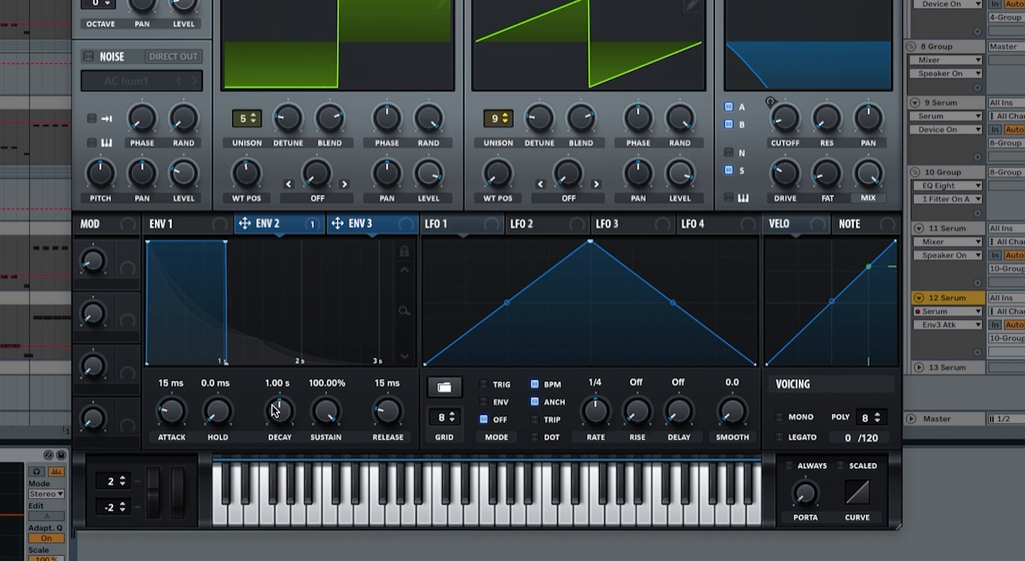
drag(273, 411, 273, 443)
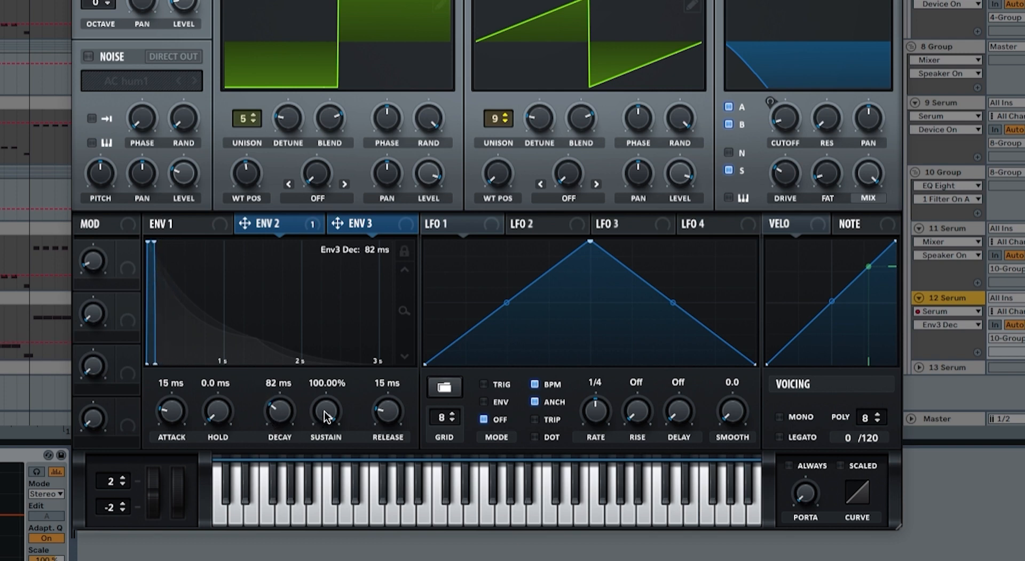
drag(326, 418, 323, 467)
drag(380, 419, 380, 411)
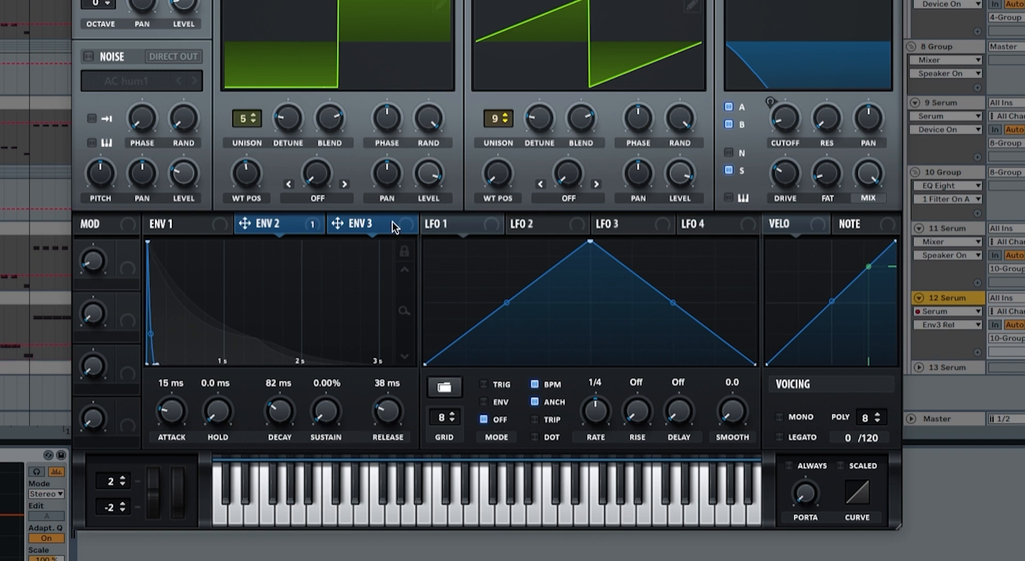
Modulate the filter cutoff with envelope 3, and compare the pluck with that modulation bypassed and re-enabled.
drag(393, 222, 760, 163)
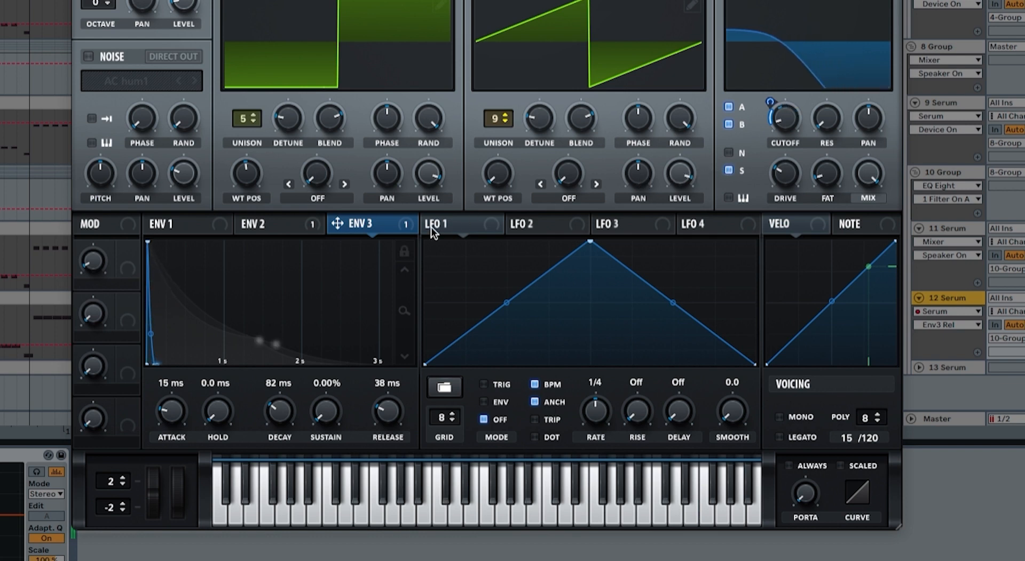
right_click(383, 223)
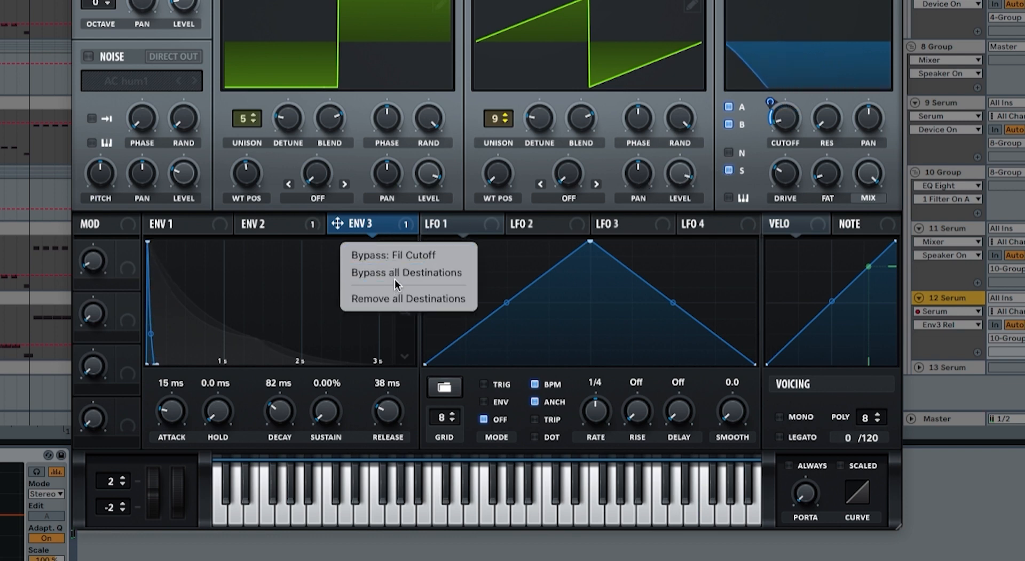
click(402, 260)
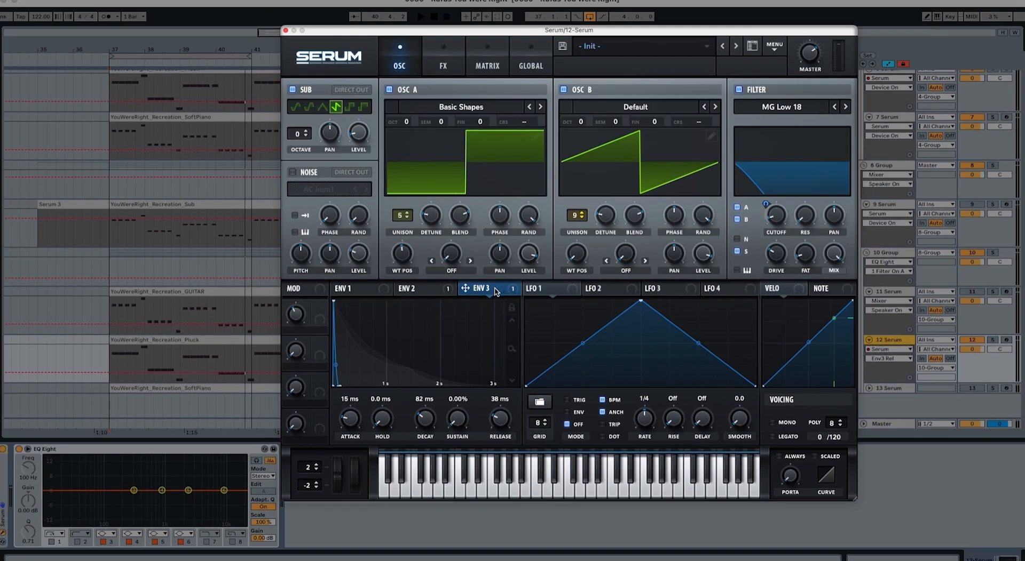
right_click(495, 291)
click(501, 303)
Enable the Hyper/Dimension effect with unison 7, hyper mix at minimum, dimension size 47% and dimension mix 21%, and audition it.
click(443, 66)
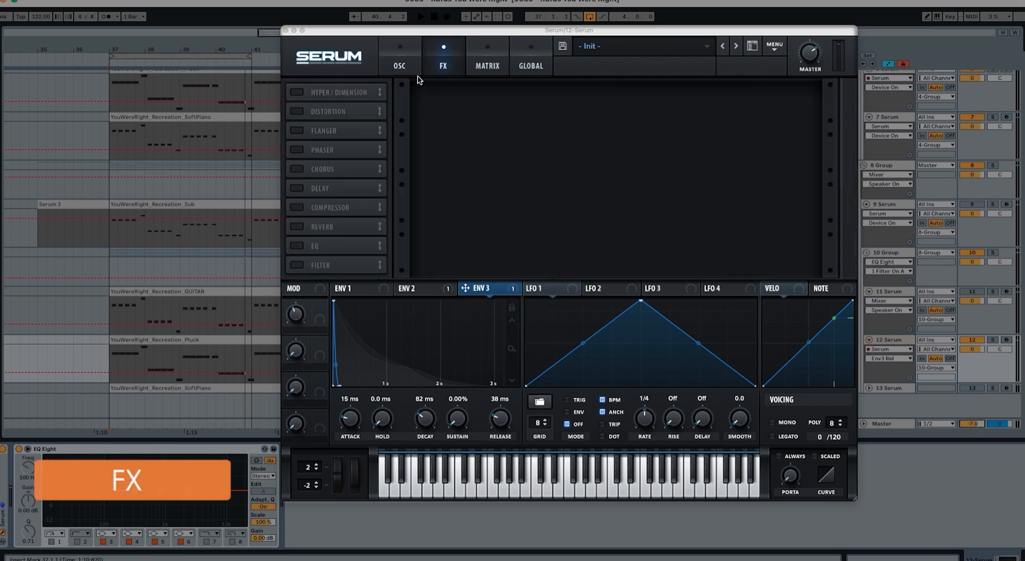
click(297, 93)
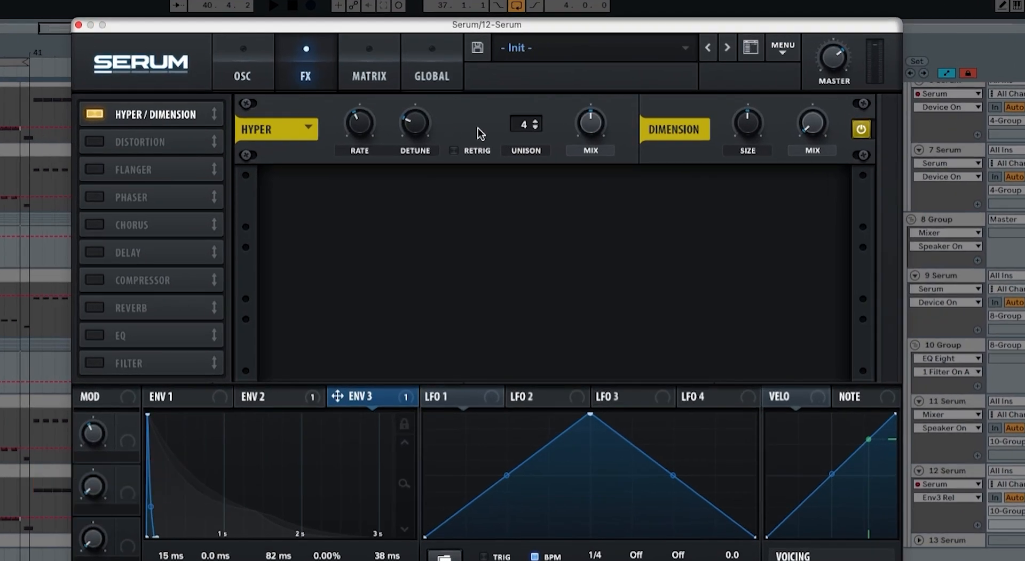
click(522, 127)
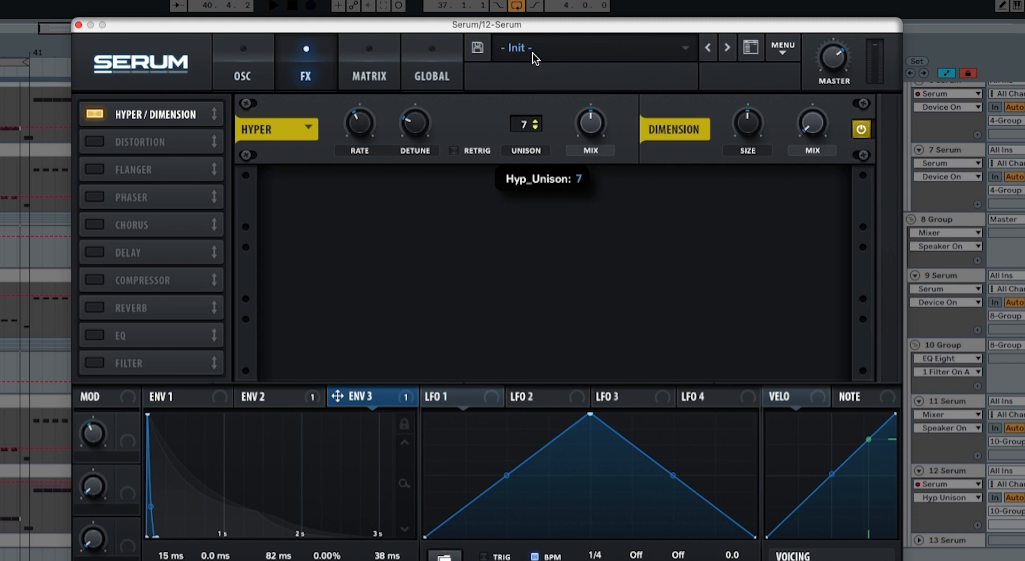
drag(590, 127, 586, 286)
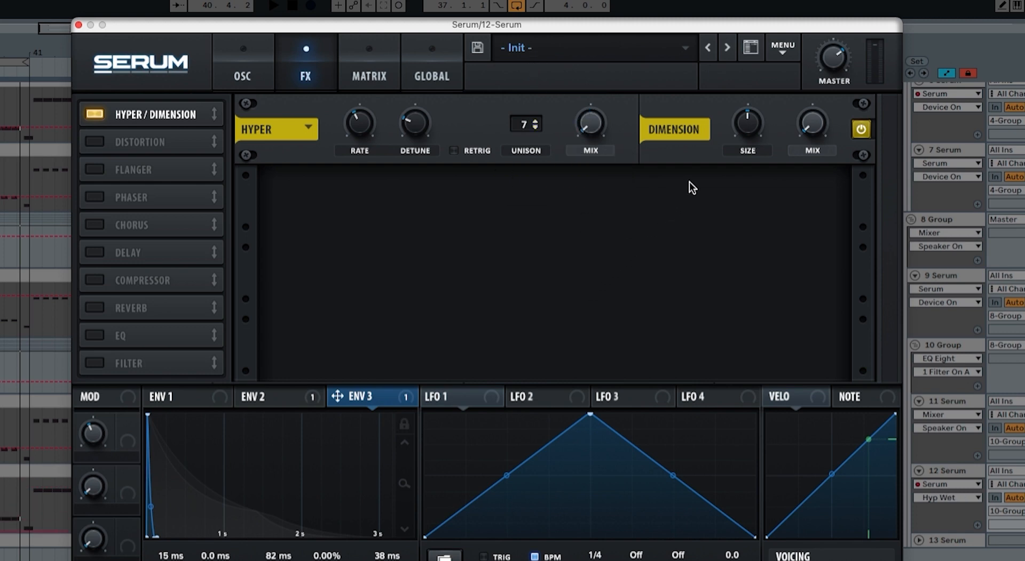
drag(736, 134, 737, 140)
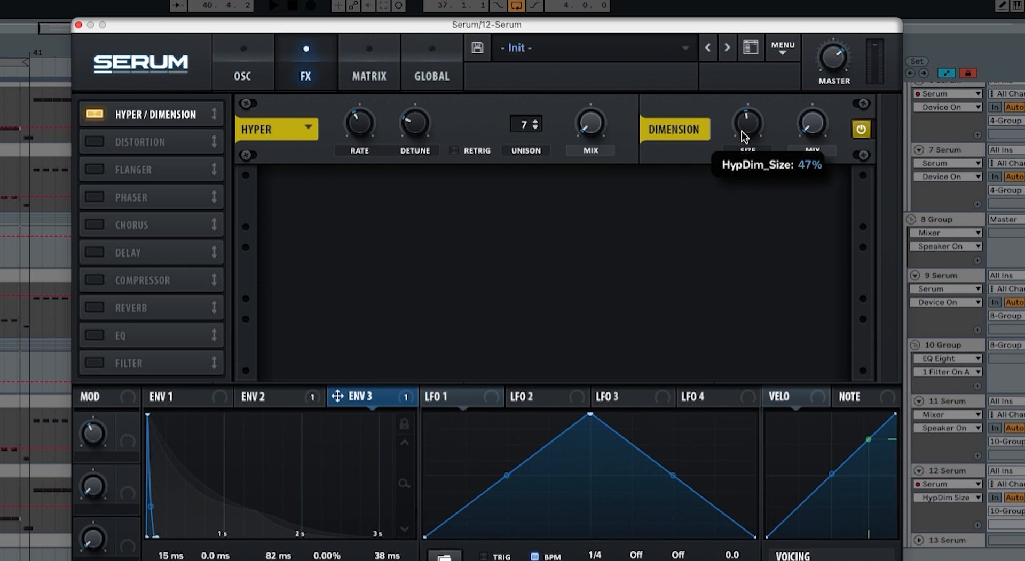
click(810, 130)
drag(810, 131, 815, 93)
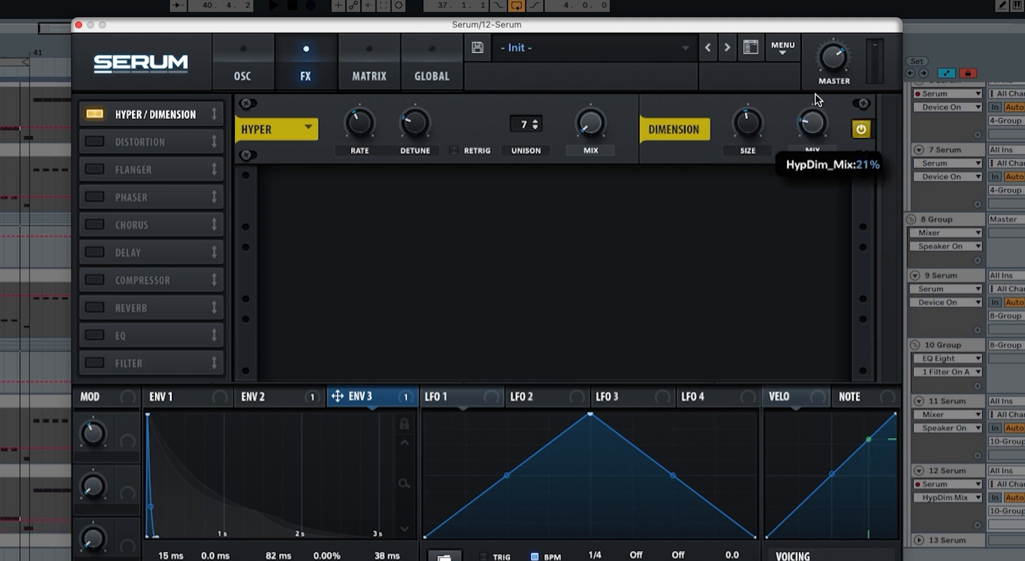
key(space)
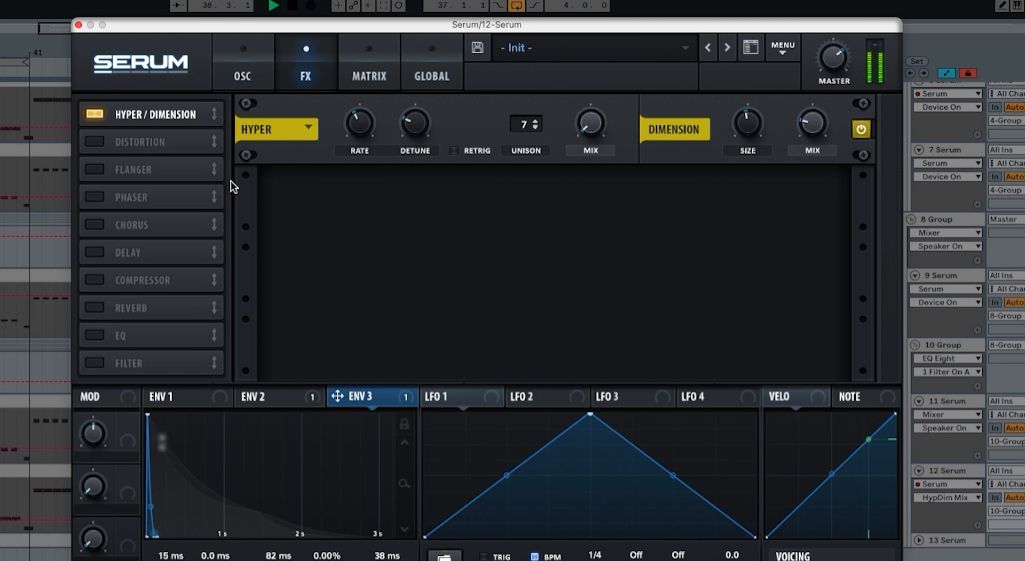
key(space)
Add a multiband compressor after Hyper/Dimension, raising its threshold knob and gain and reducing its mix to about 26.
click(96, 281)
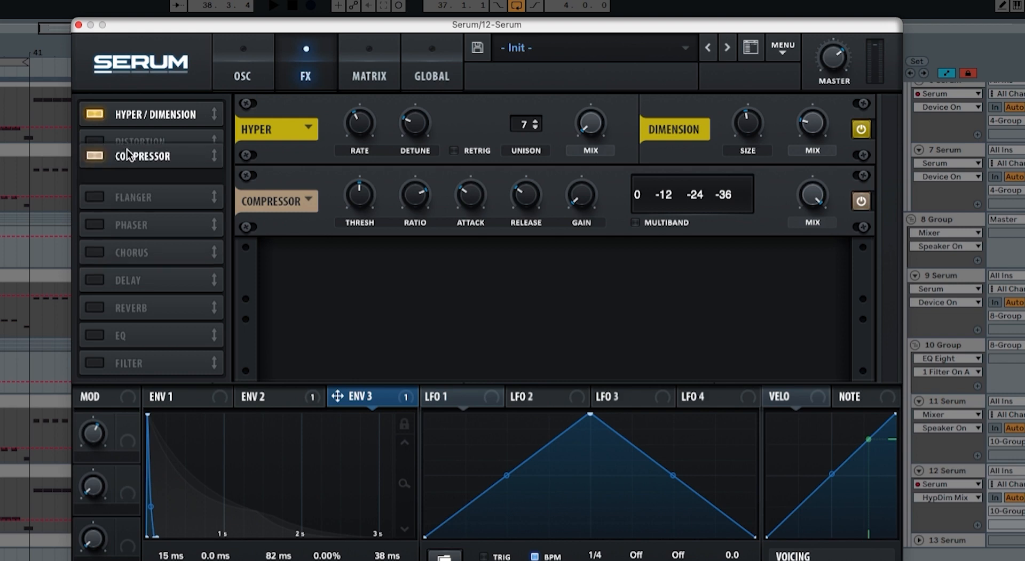
drag(129, 136, 152, 142)
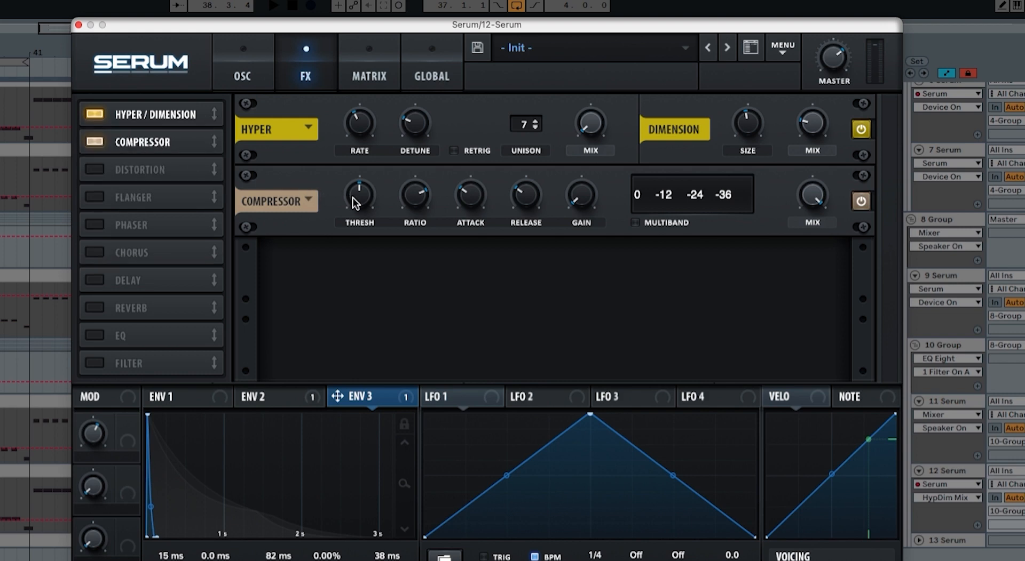
drag(353, 198, 359, 184)
click(409, 204)
drag(465, 203, 582, 195)
click(635, 222)
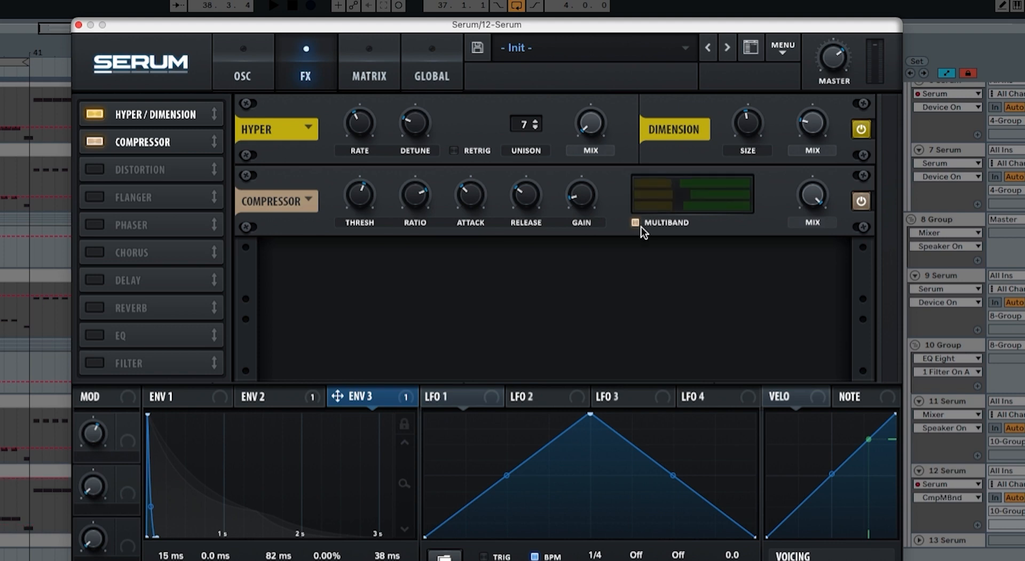
drag(811, 195, 804, 321)
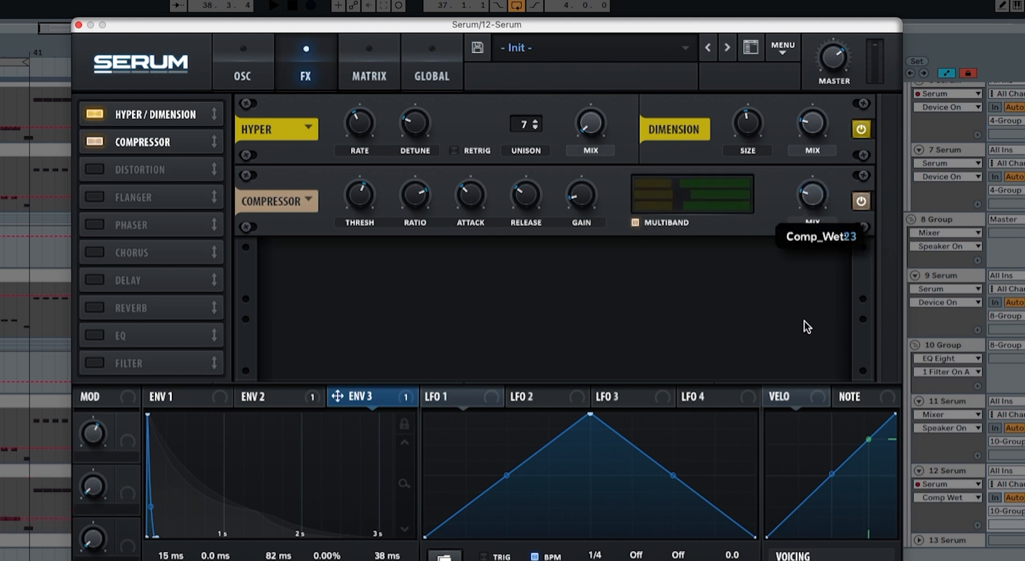
Audition the pluck while switching the compressor off and on to compare.
key(space)
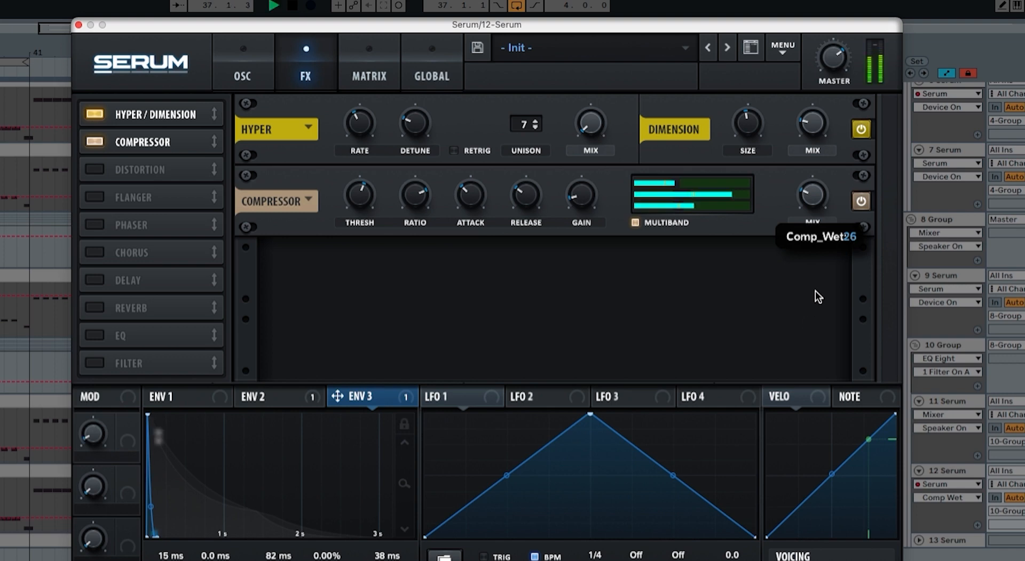
click(858, 203)
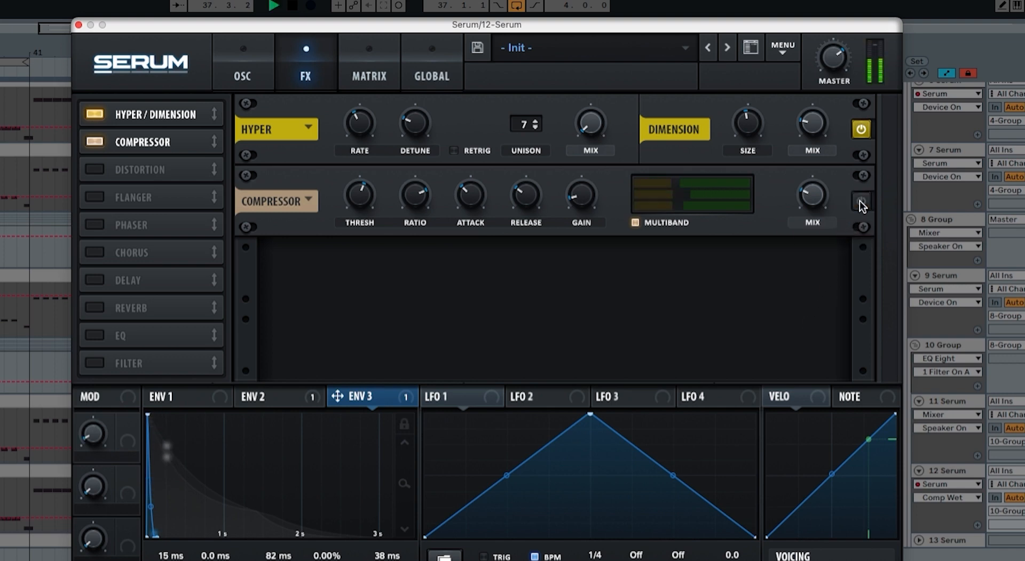
click(860, 203)
click(859, 203)
click(860, 203)
key(space)
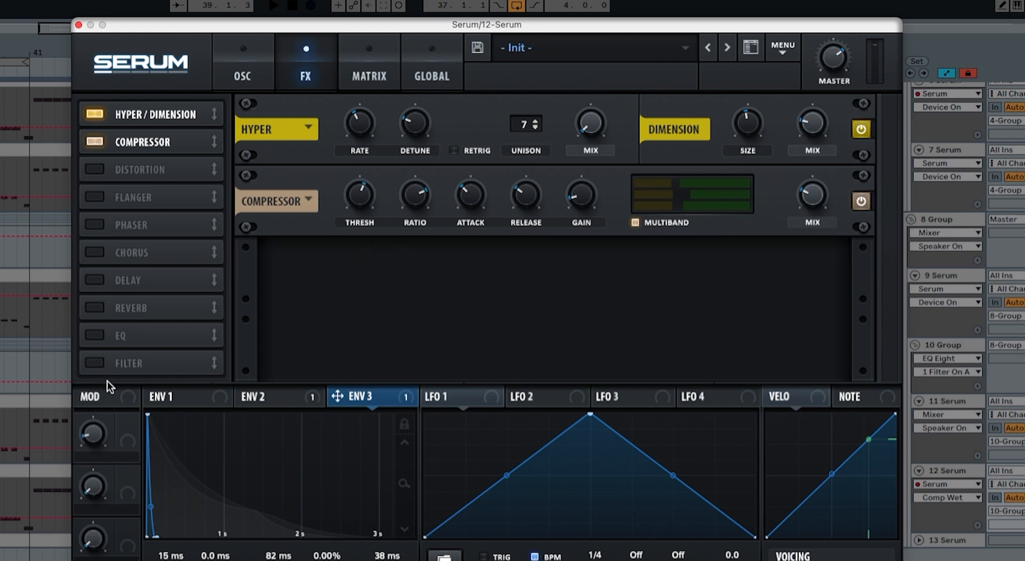
Add an effects filter after the compressor, set it to MG Low 18 and lower its cutoff.
click(120, 364)
drag(121, 363, 130, 159)
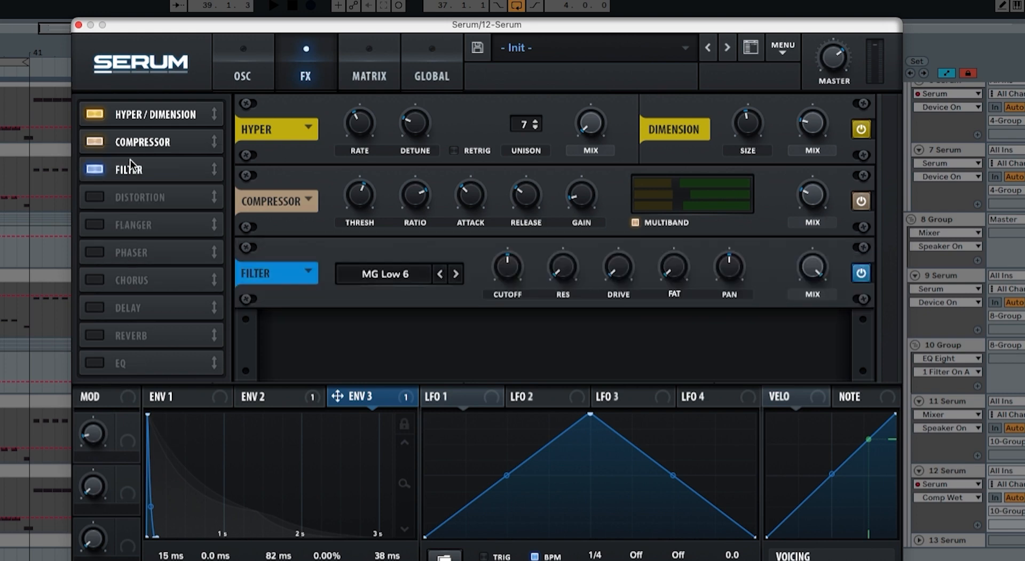
click(261, 388)
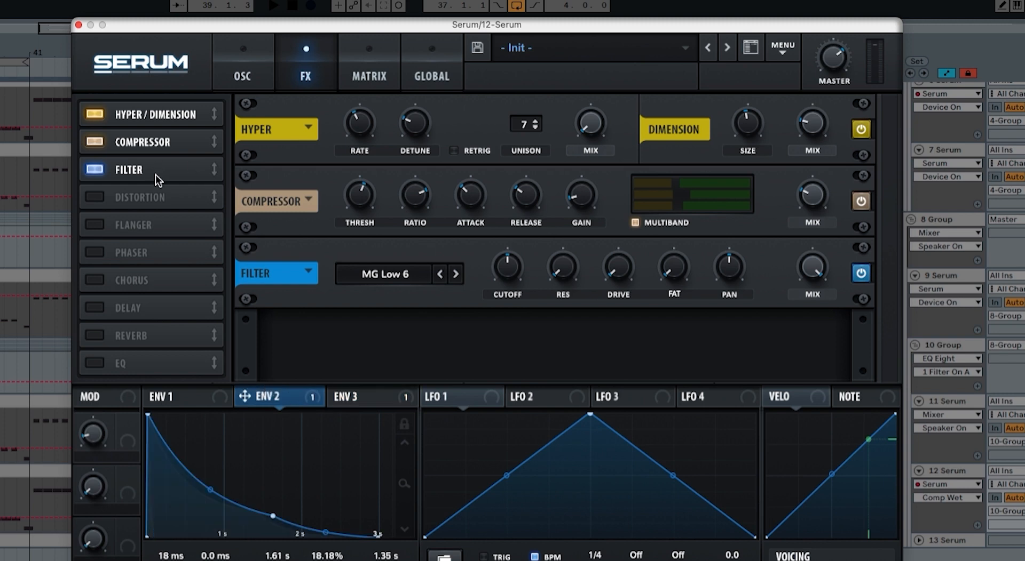
click(456, 275)
click(456, 274)
drag(511, 270, 500, 312)
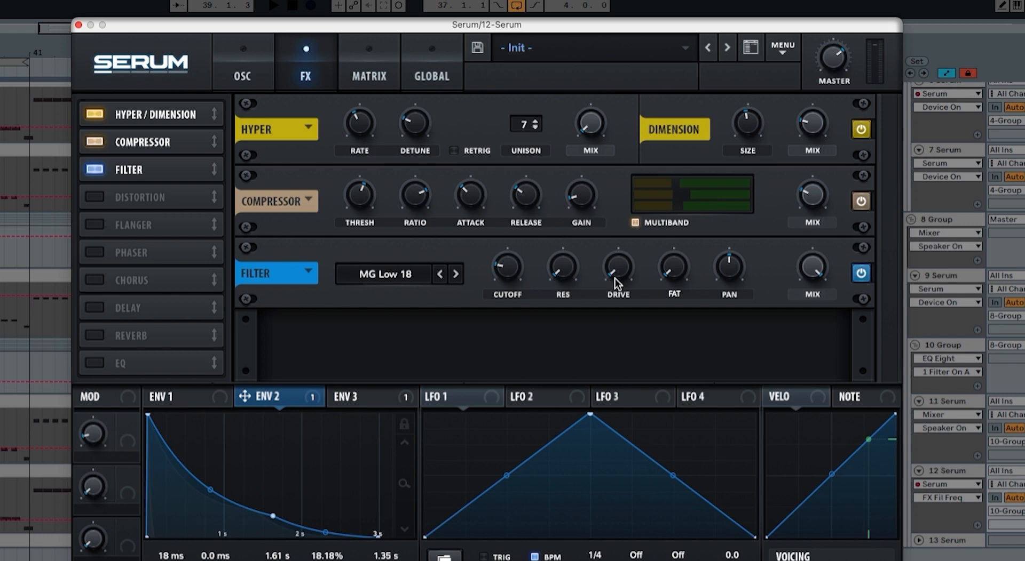
Modulate the effects filter's cutoff with envelopes 2 and 3, and audition the result.
drag(287, 398, 487, 277)
click(401, 398)
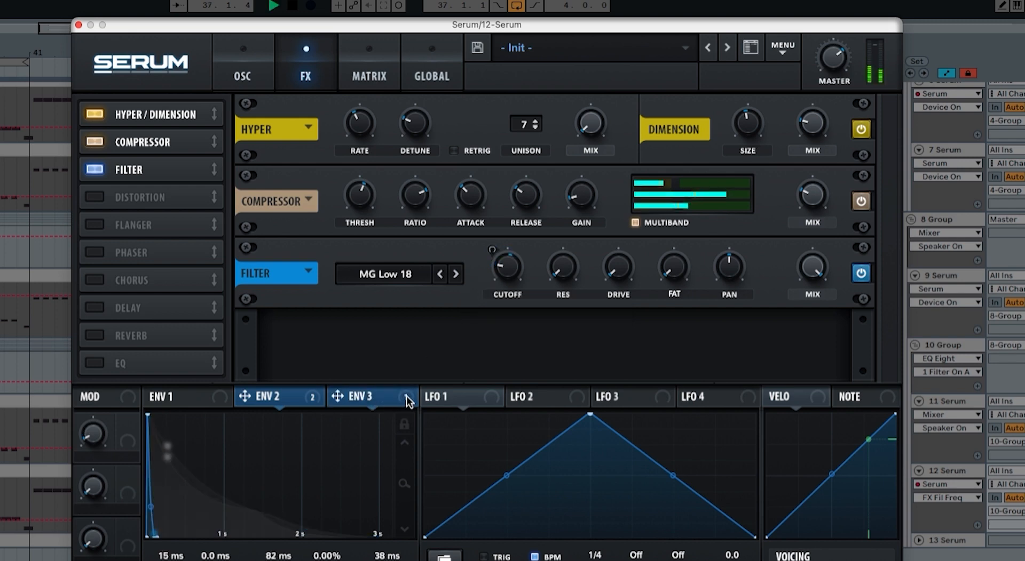
drag(405, 396, 485, 295)
key(space)
key(space)
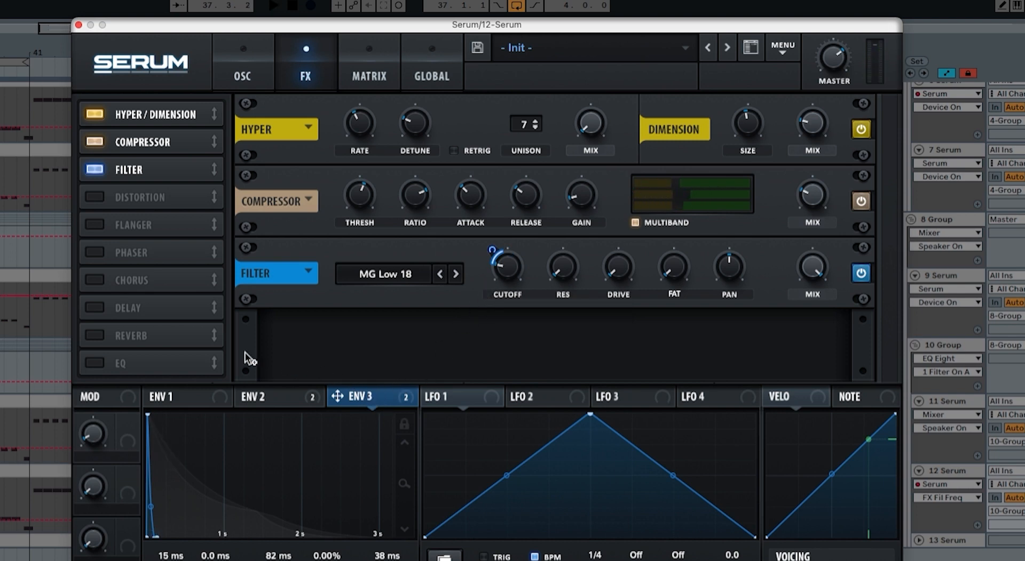
Add an EQ after the filter, make its high band a peak, adjust the low shelf's frequency and Q, and cut it by 8.7 dB.
click(90, 357)
drag(120, 363, 126, 195)
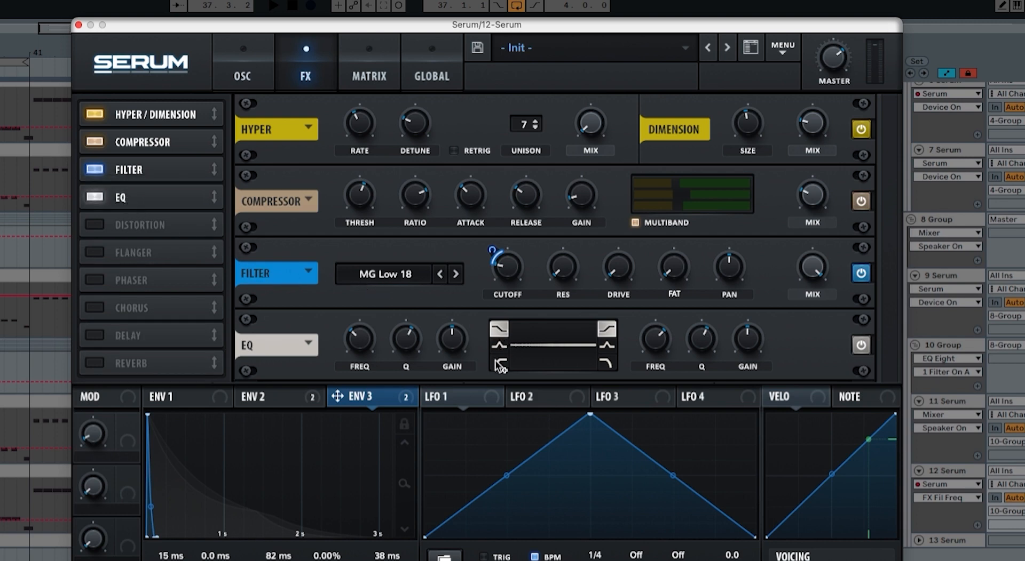
click(606, 346)
drag(353, 344, 392, 383)
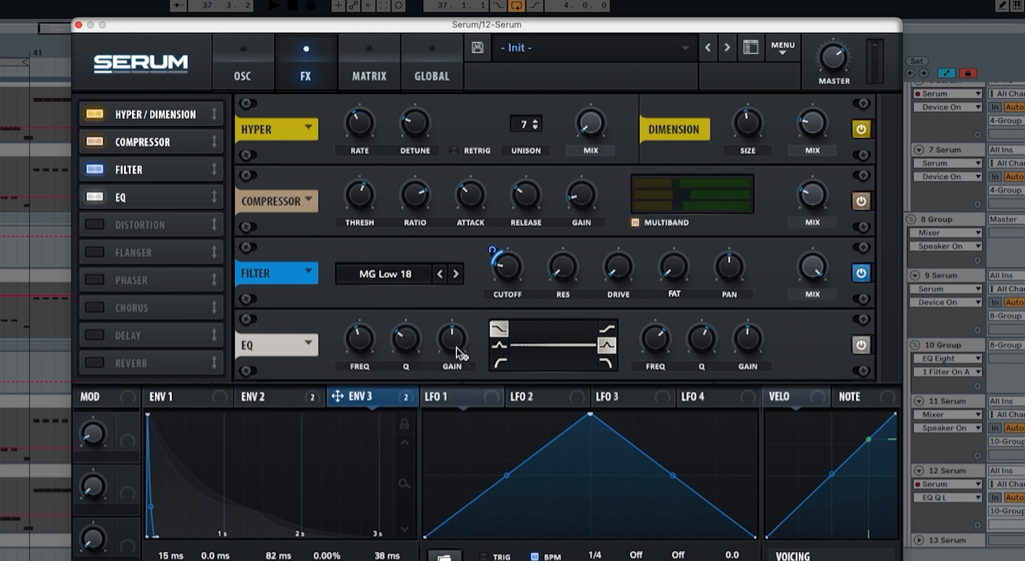
drag(456, 348, 444, 368)
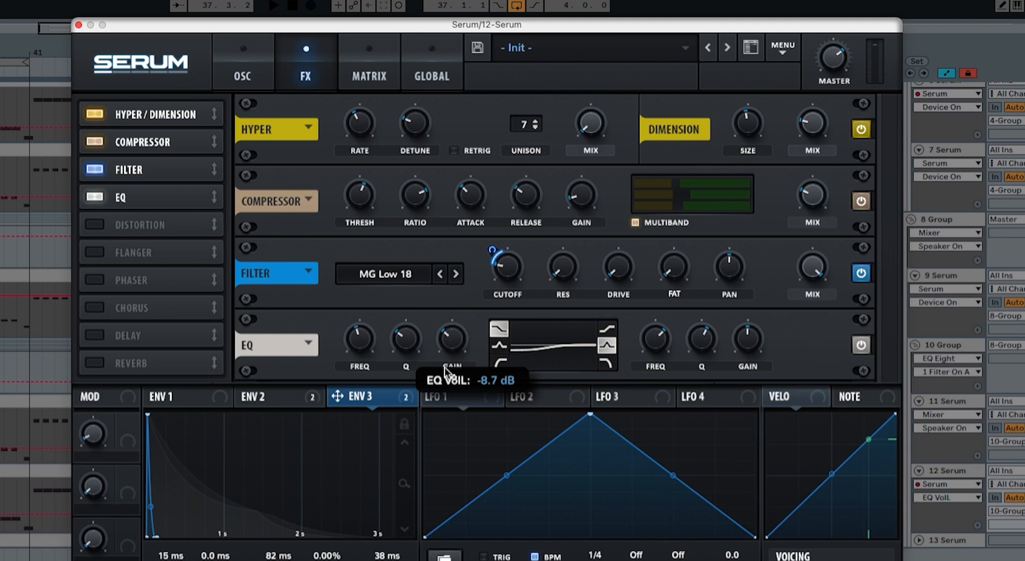
key(space)
key(space)
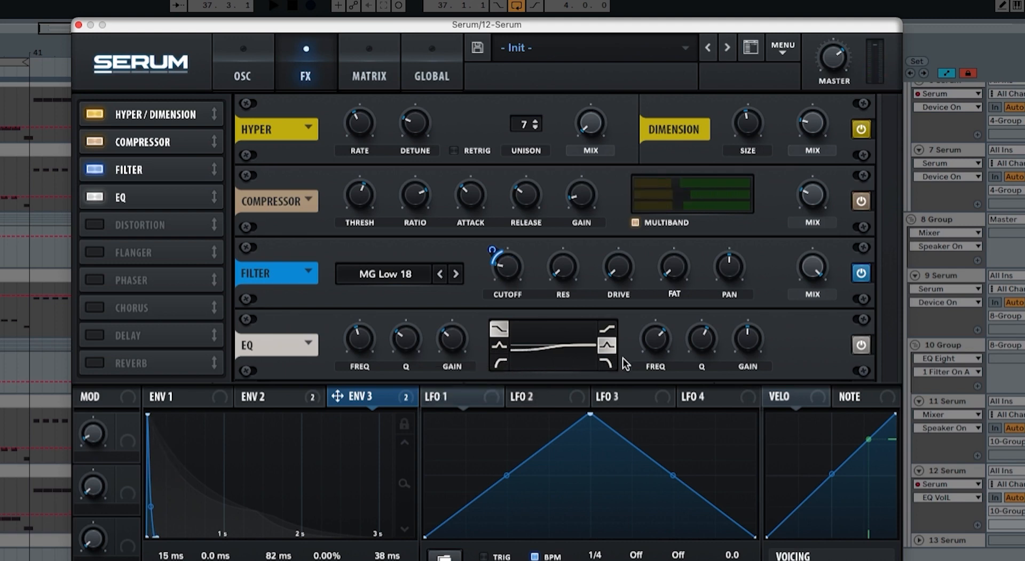
Shape the EQ's high peak band with a higher frequency, 44% Q and reduced gain.
click(656, 340)
drag(656, 338, 658, 335)
drag(697, 342, 694, 368)
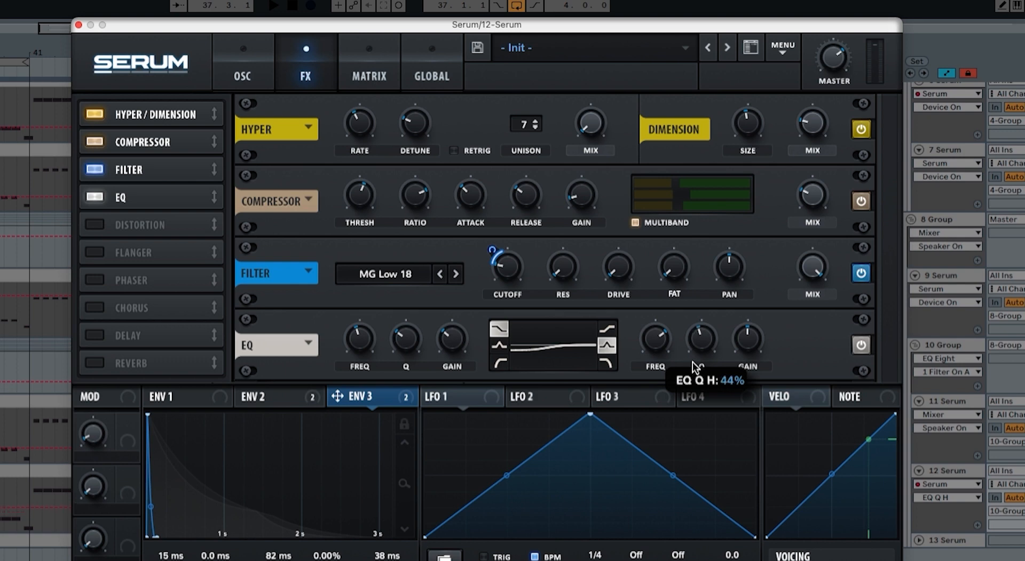
drag(747, 347, 740, 377)
Play the pluck and compare it with the EQ switched off and on.
key(space)
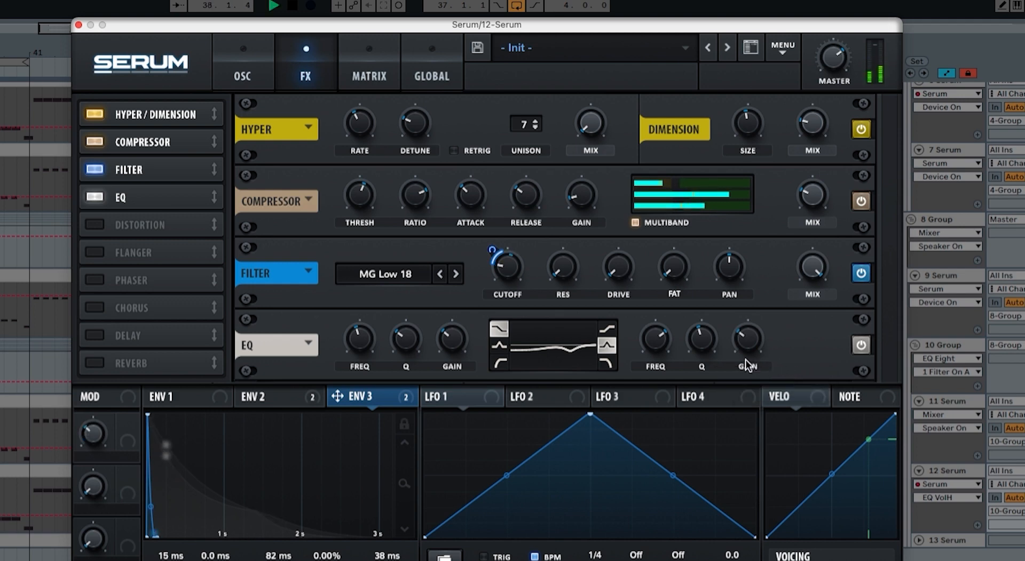
click(861, 346)
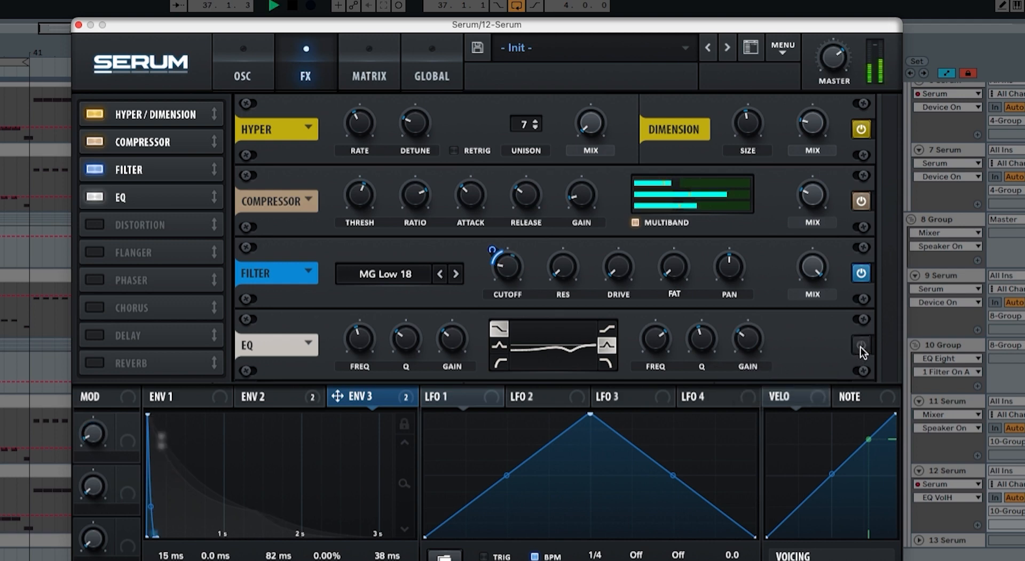
click(860, 346)
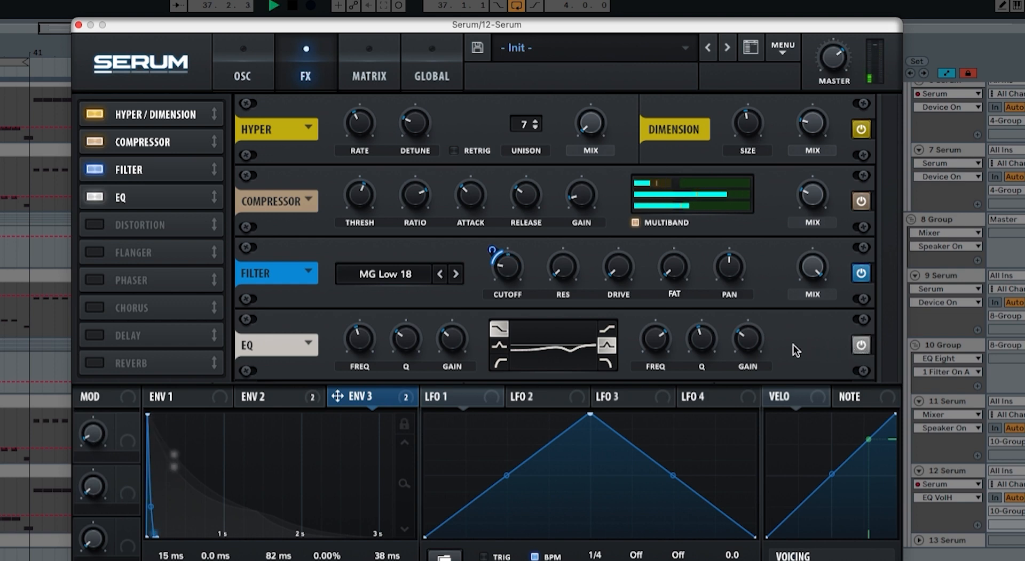
key(space)
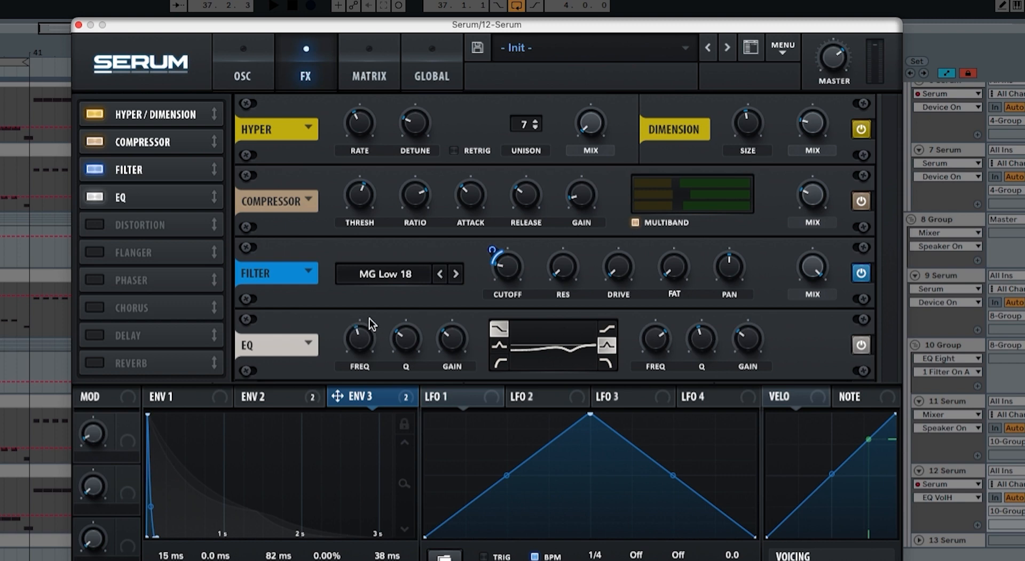
Add a hall reverb with 24% size, 3.9 s decay, 37% low cut, raised high cut and 20% mix, and play it.
click(95, 358)
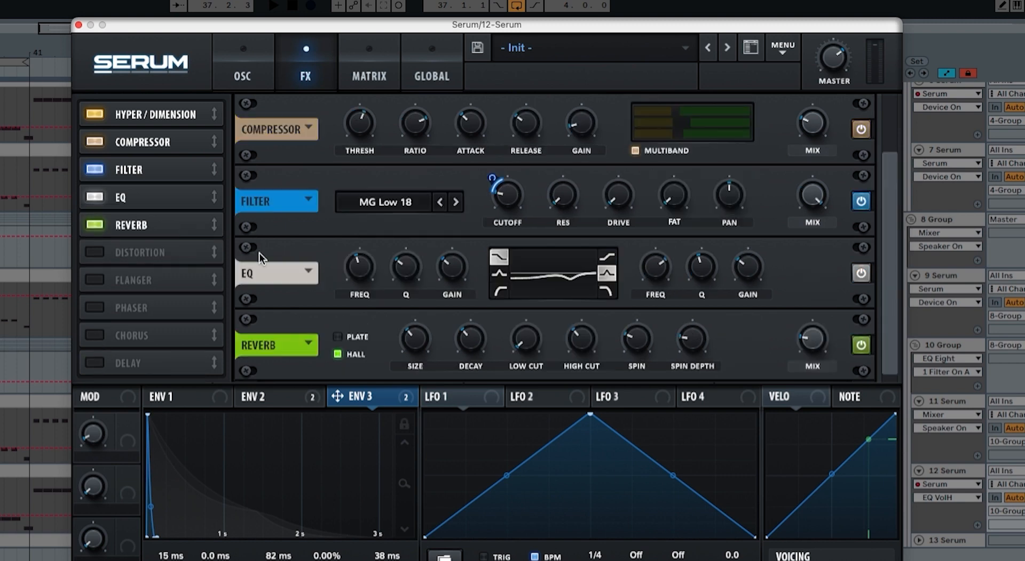
mouse_move(409, 356)
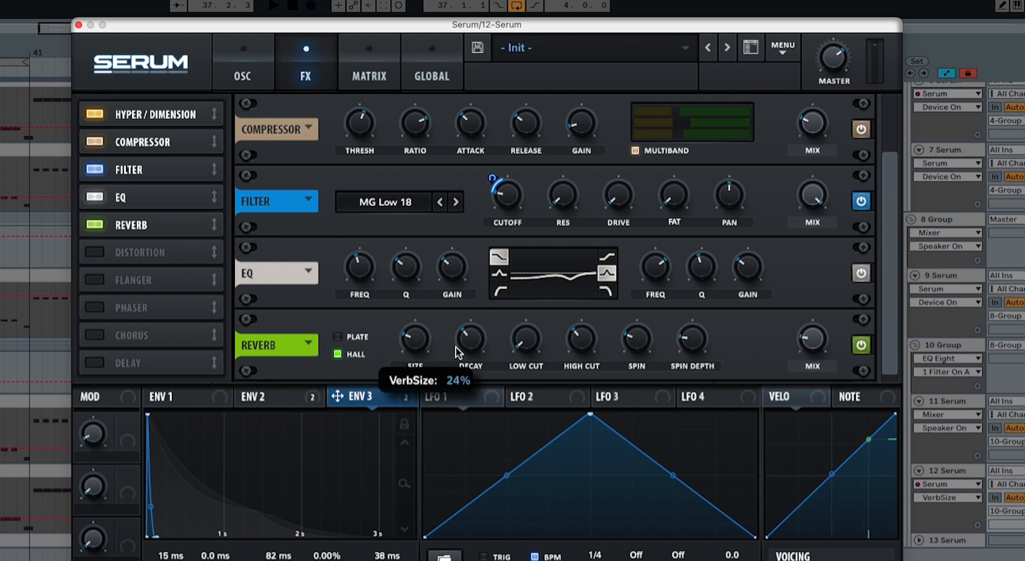
mouse_move(469, 346)
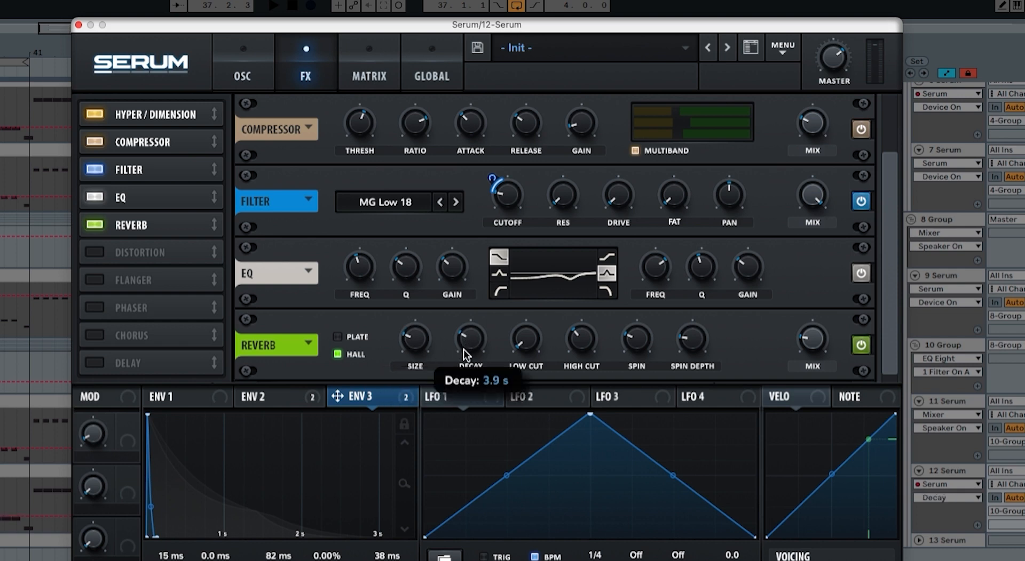
drag(528, 345, 537, 281)
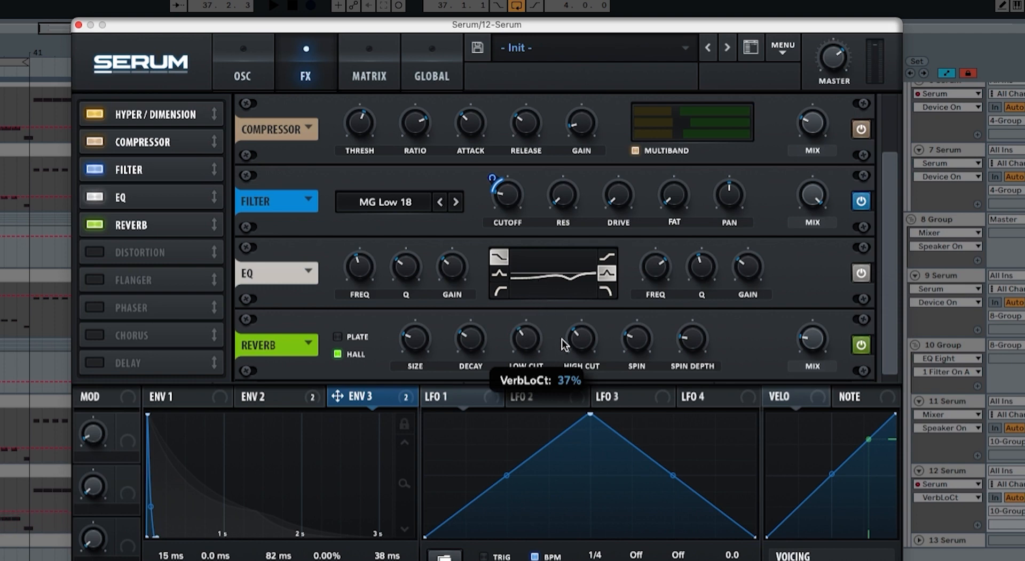
drag(563, 344, 591, 303)
drag(633, 340, 630, 340)
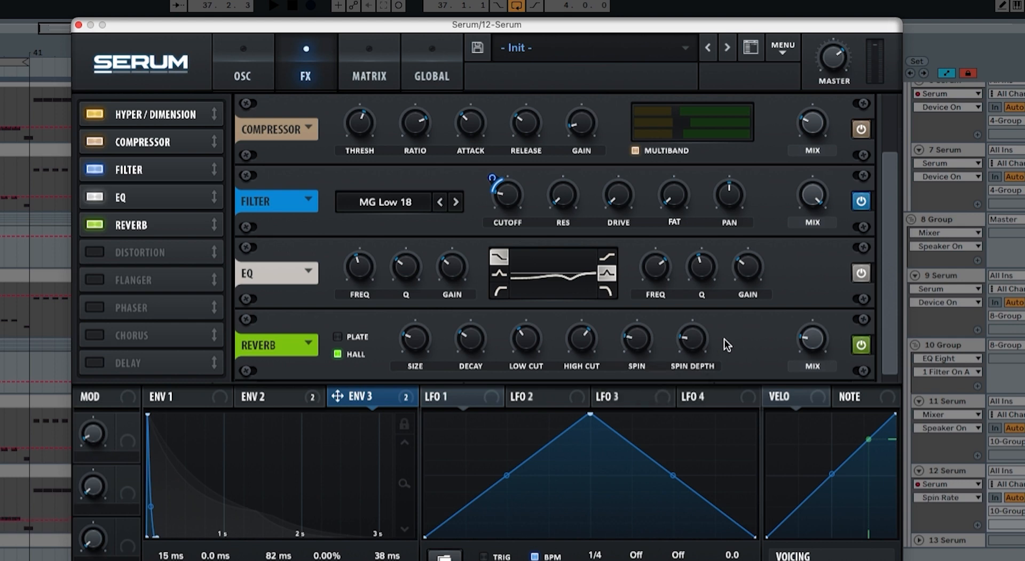
click(811, 342)
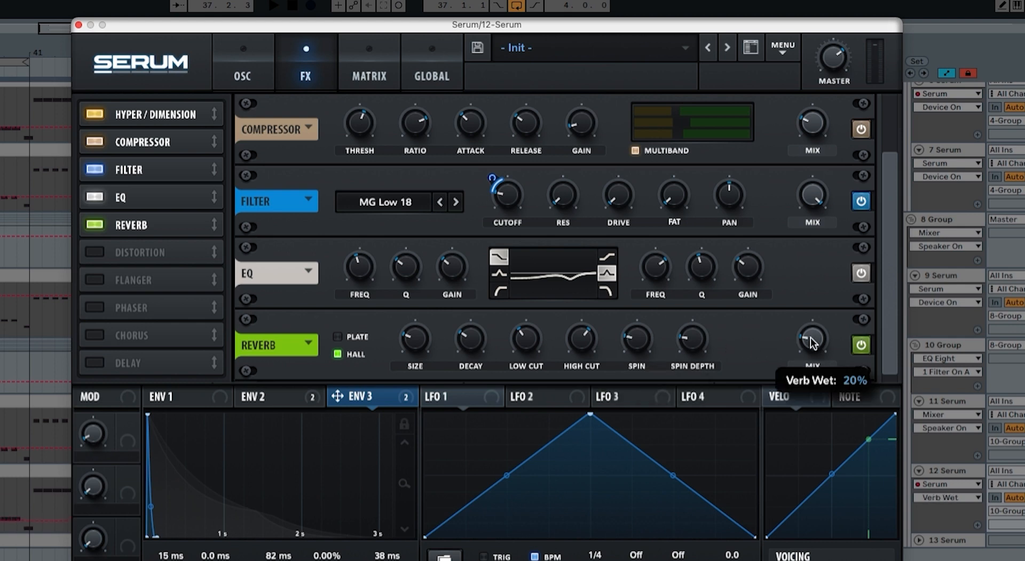
key(space)
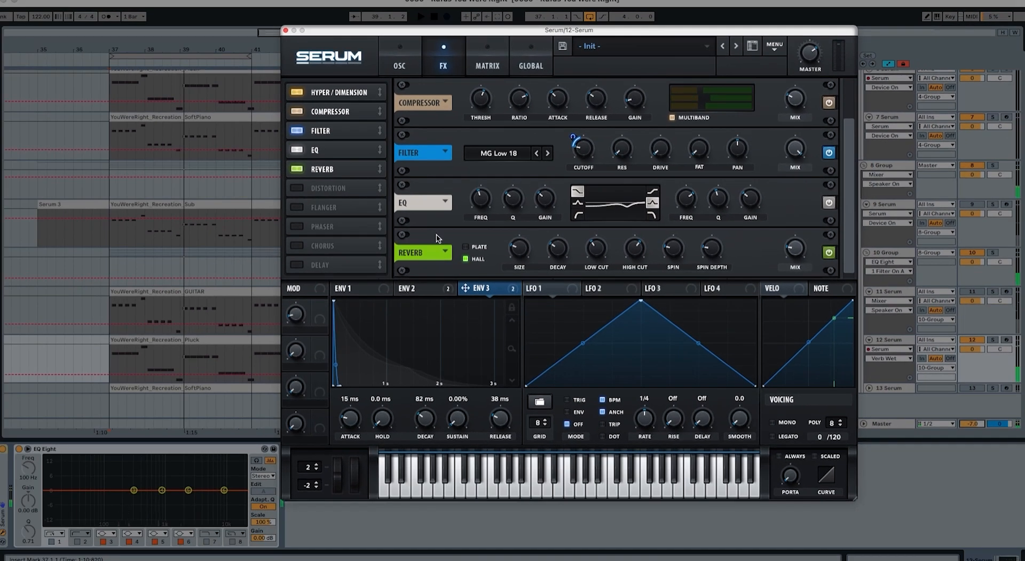
Display Macro 1's automation on the pluck track, move the macro, and re-enable its automation.
click(292, 315)
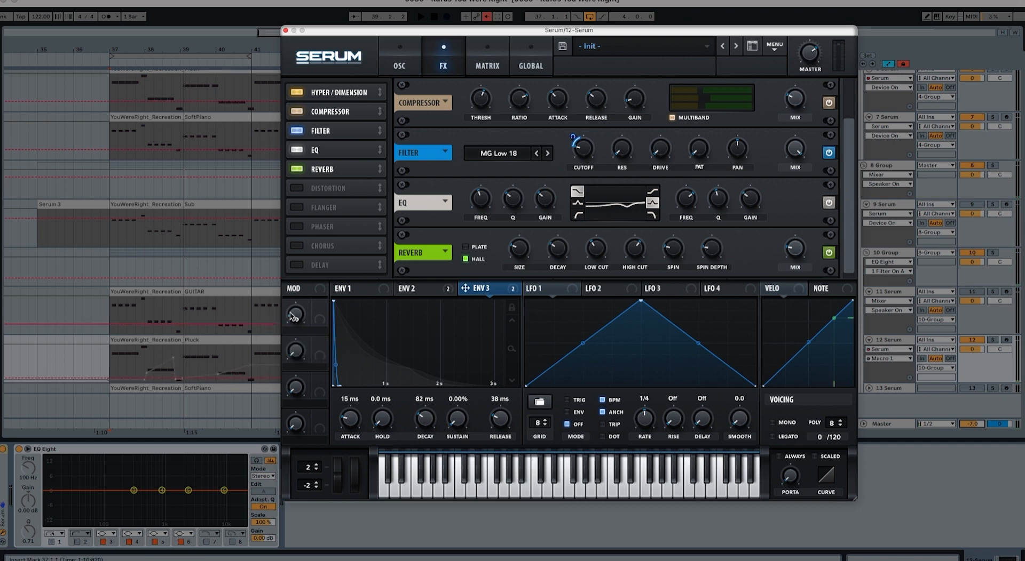
click(486, 16)
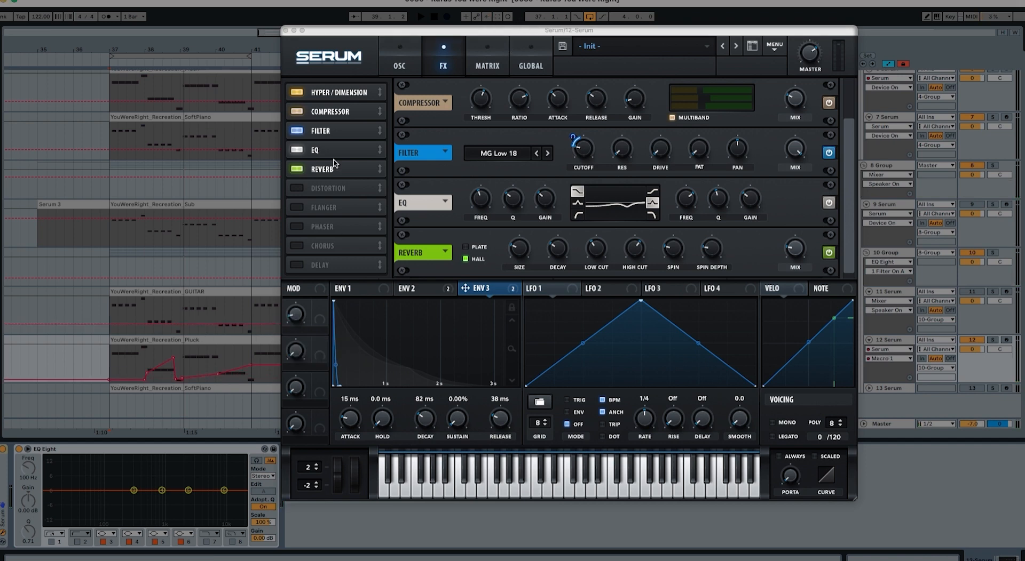
click(296, 316)
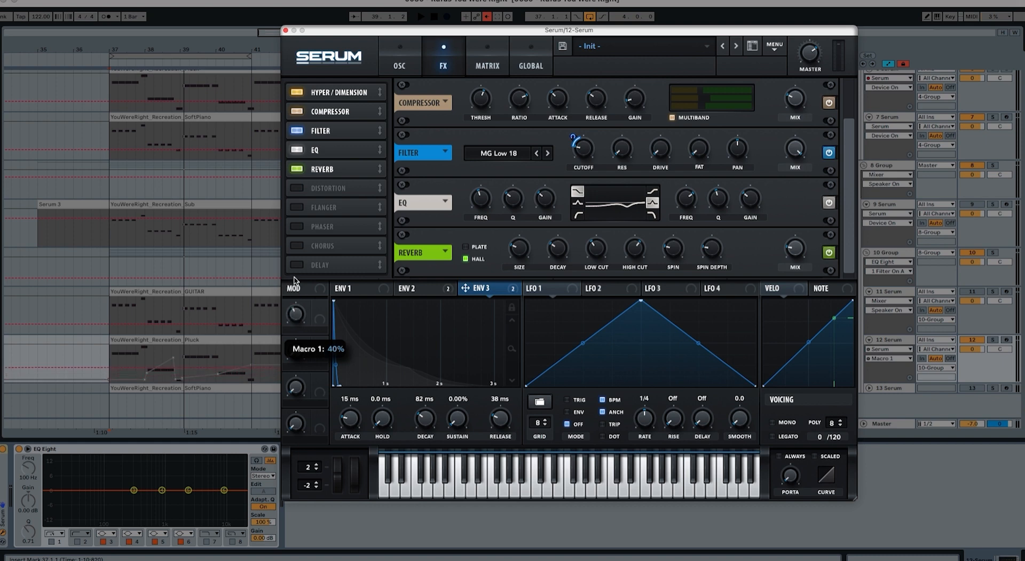
click(485, 17)
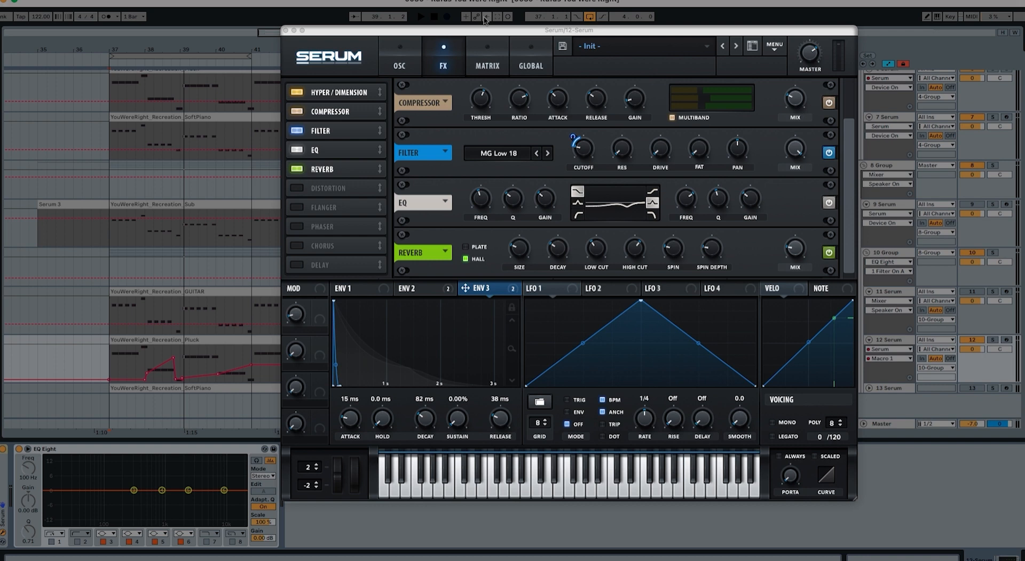
Assign Macro 1 to the Hyper effect's mix, lower the modulation amount, and audition the pluck.
click(331, 99)
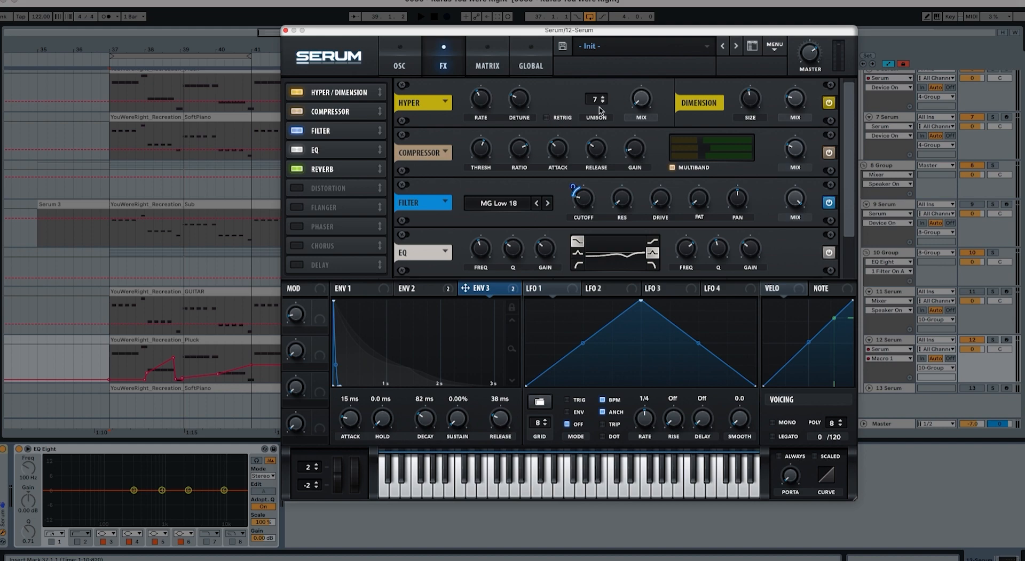
drag(317, 315, 630, 92)
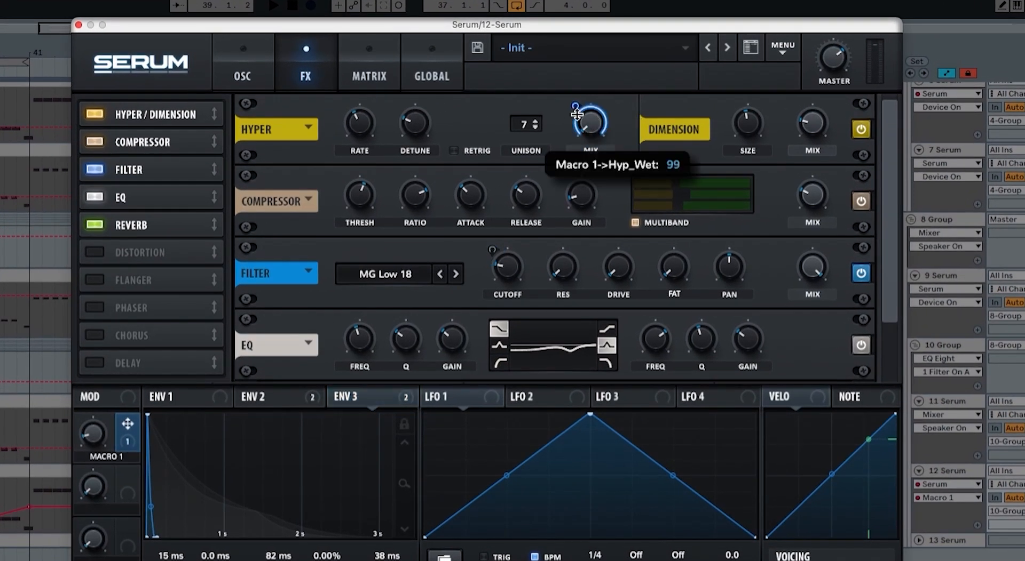
drag(576, 114, 572, 130)
key(space)
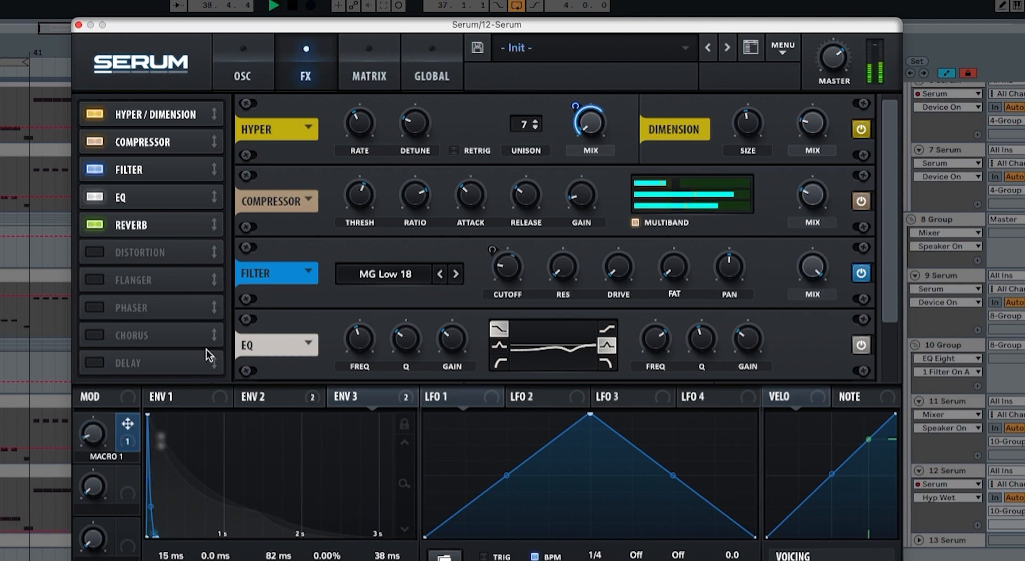
key(space)
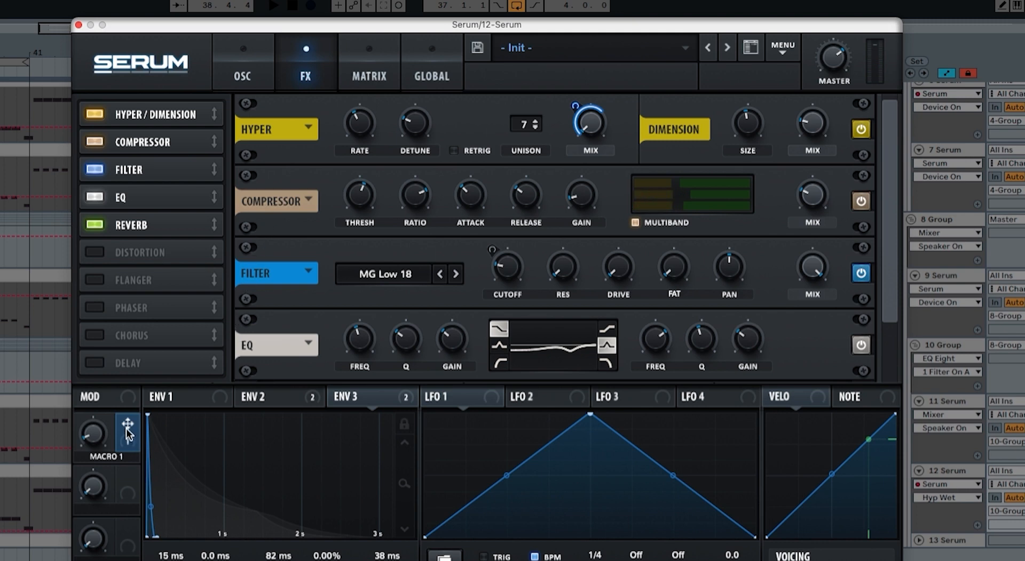
Assign Macro 1 to both EQ gains, the main filter's cutoff, and the detune of oscillators A and B.
drag(127, 430, 427, 385)
drag(128, 425, 723, 387)
click(264, 73)
drag(128, 424, 767, 324)
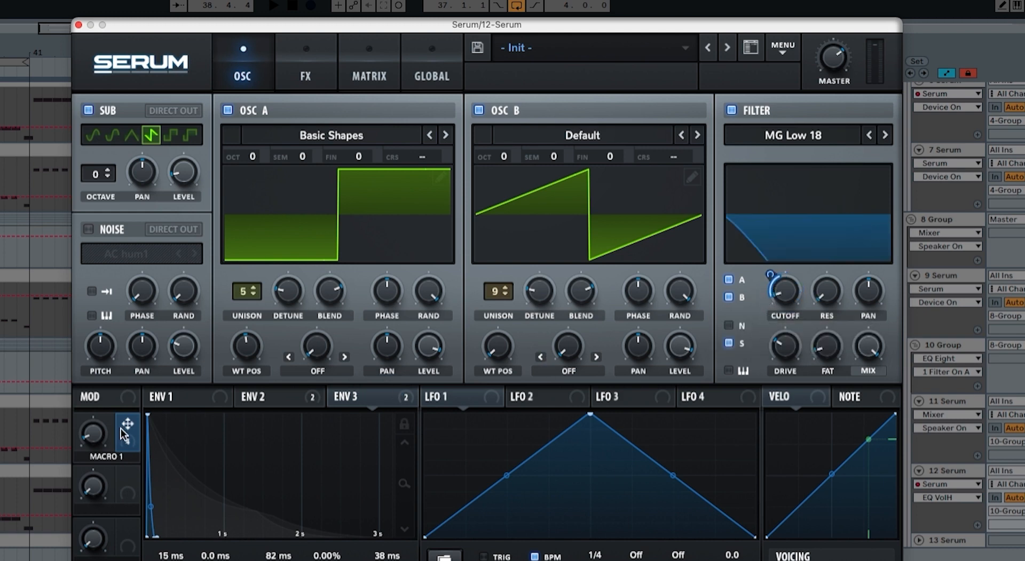
drag(124, 433, 264, 333)
drag(126, 430, 512, 341)
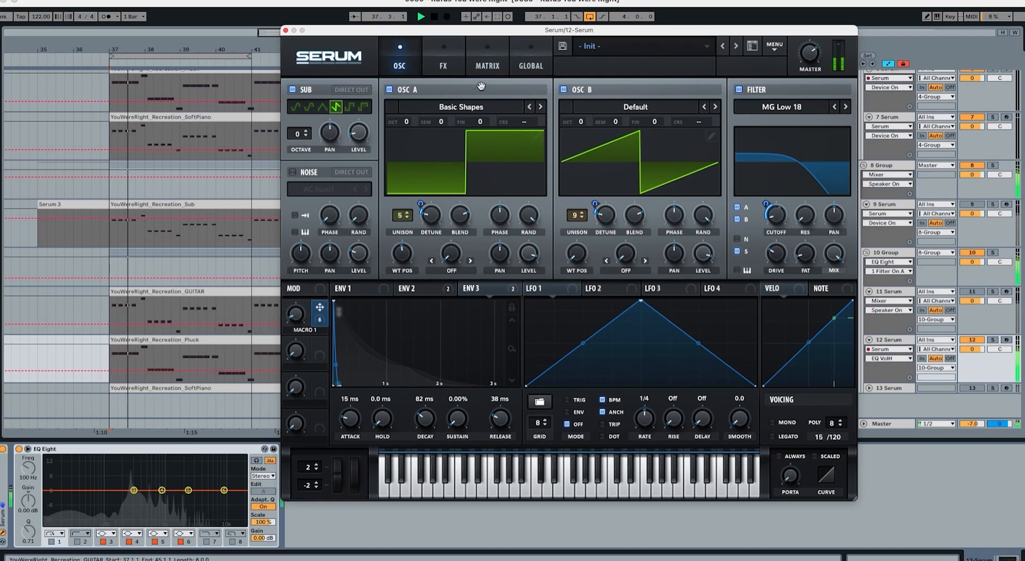
Play the pluck and re-enable Macro 1's automation to hear it drive the assigned parameters.
click(296, 321)
key(space)
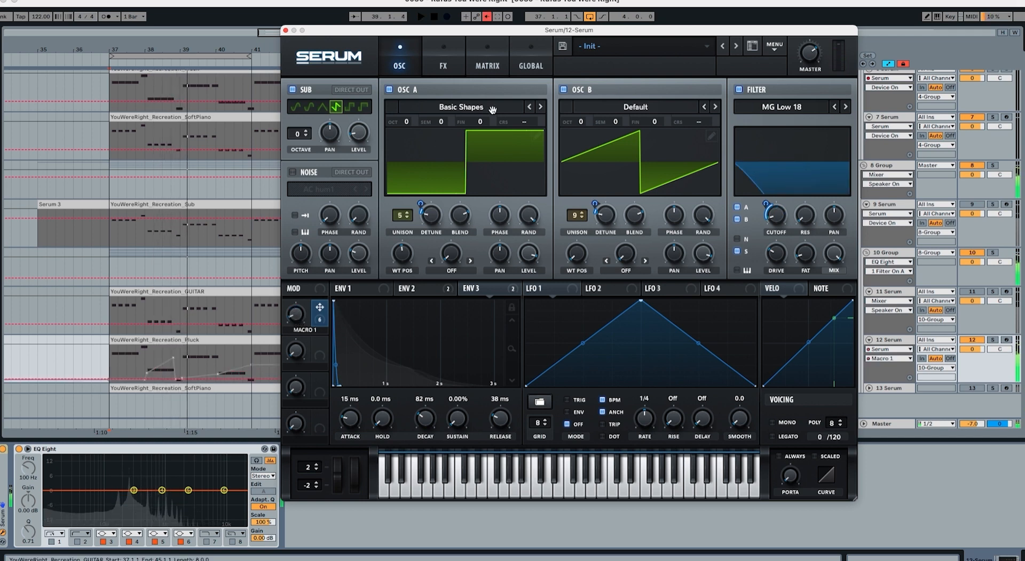
click(488, 19)
key(space)
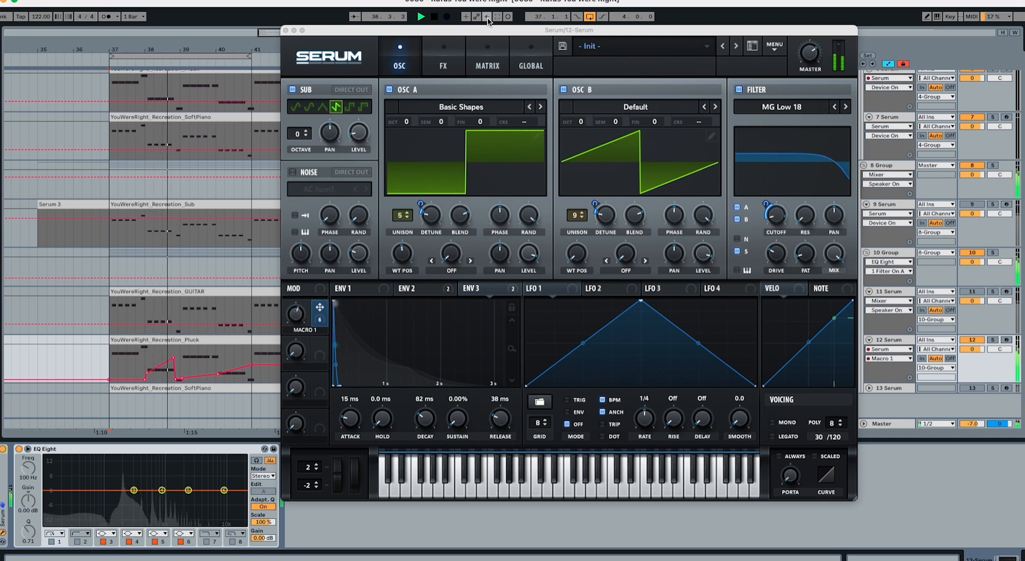
key(space)
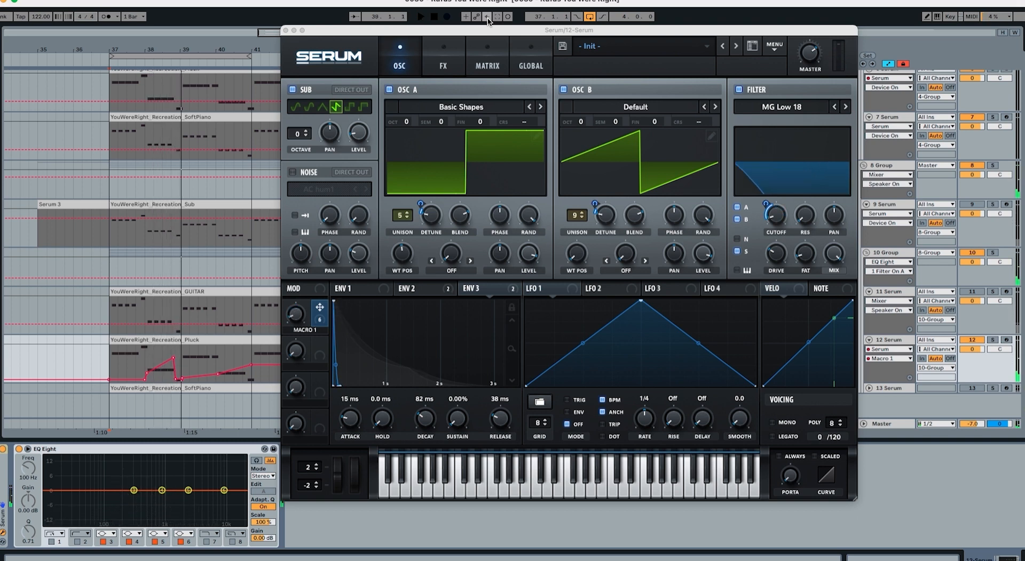
click(771, 222)
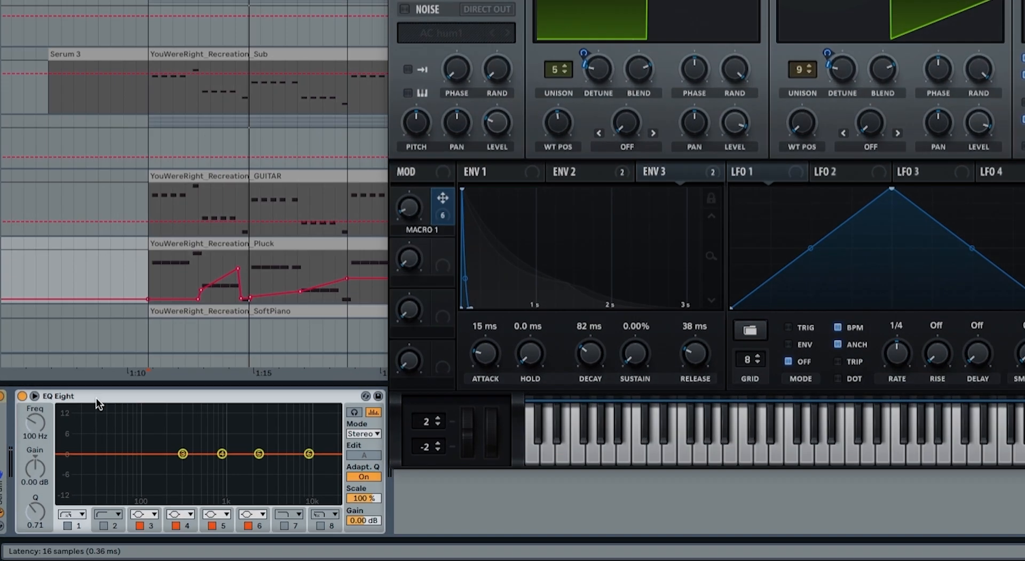
Set EQ Eight's band 4 to 3.83 kHz with a gain of 1.86 dB and a Q of 0.46.
click(72, 450)
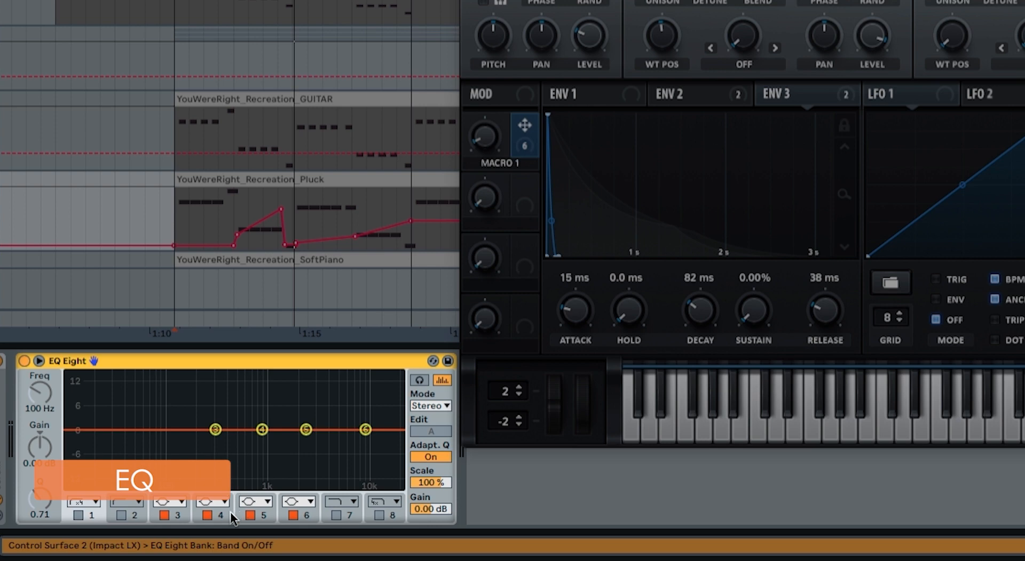
click(196, 498)
click(48, 399)
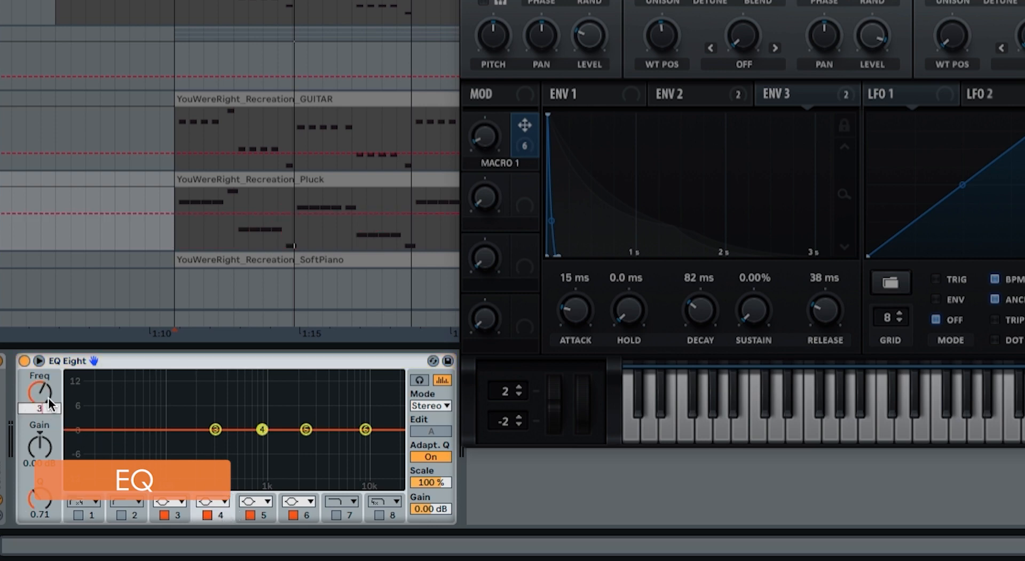
text(3830)
key(Return)
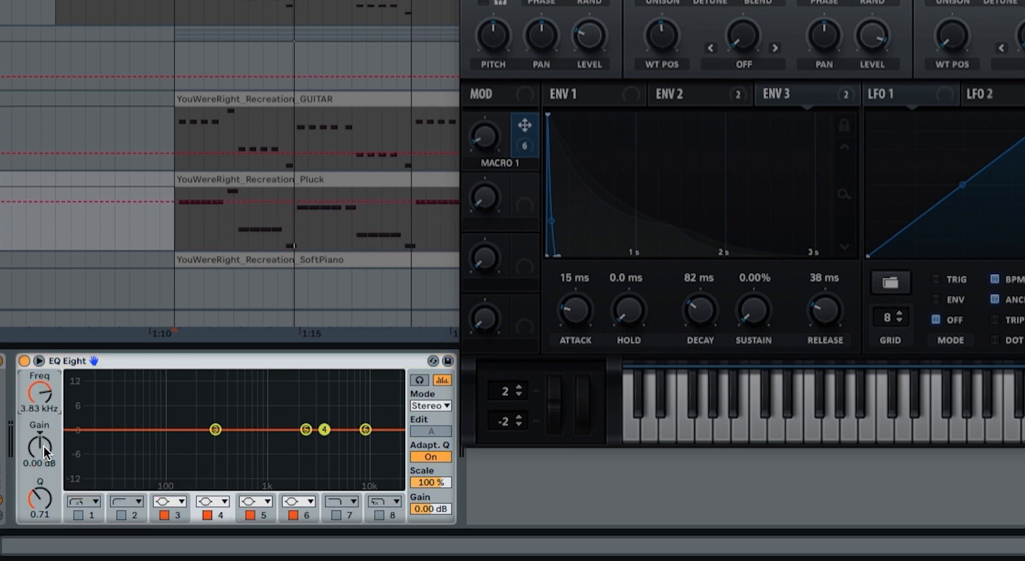
click(43, 449)
text(1.86)
key(Return)
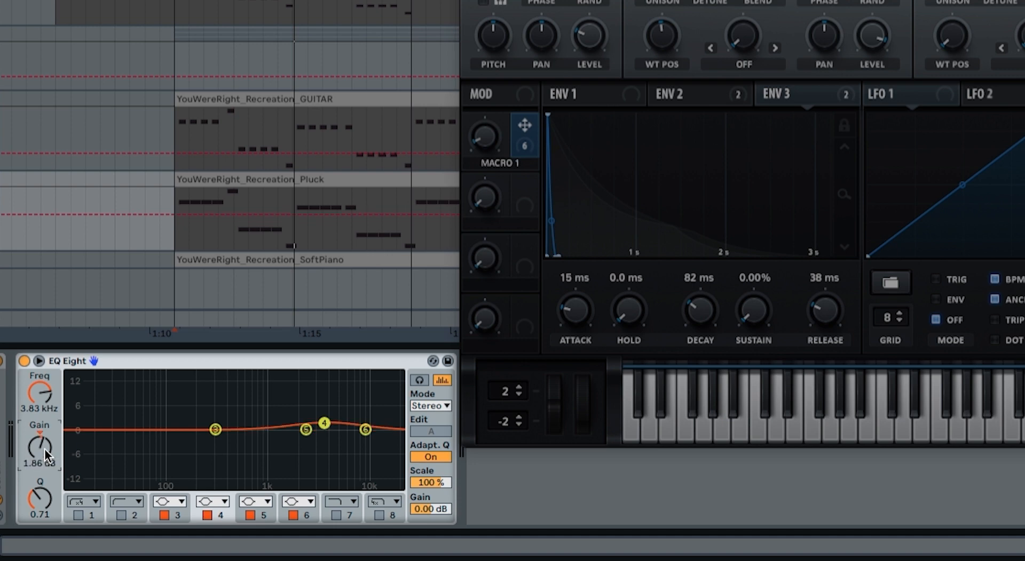
text(0.46)
key(Return)
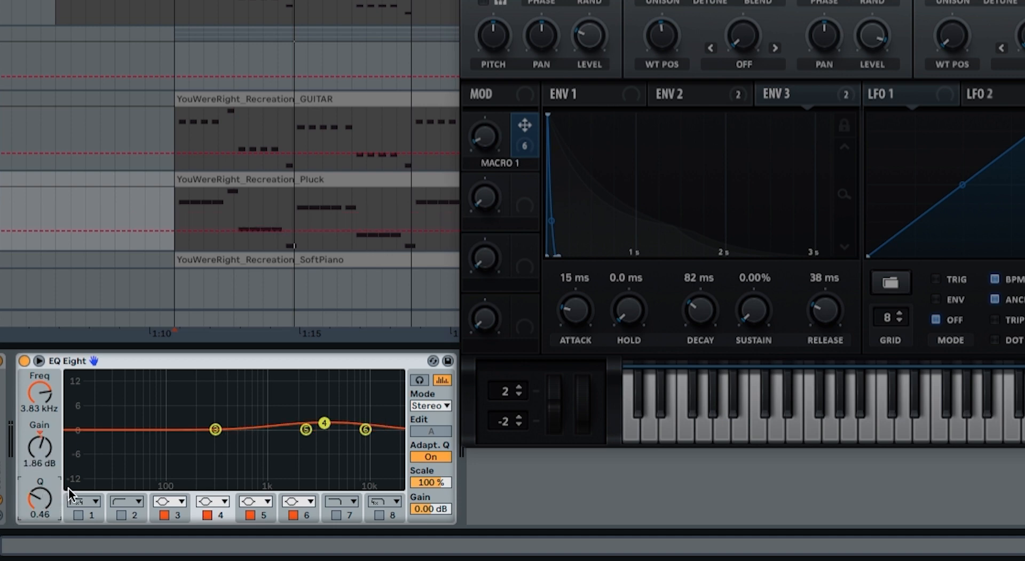
Set EQ Eight's band 5 to 7.90 kHz with a gain of 2.60 dB.
click(269, 513)
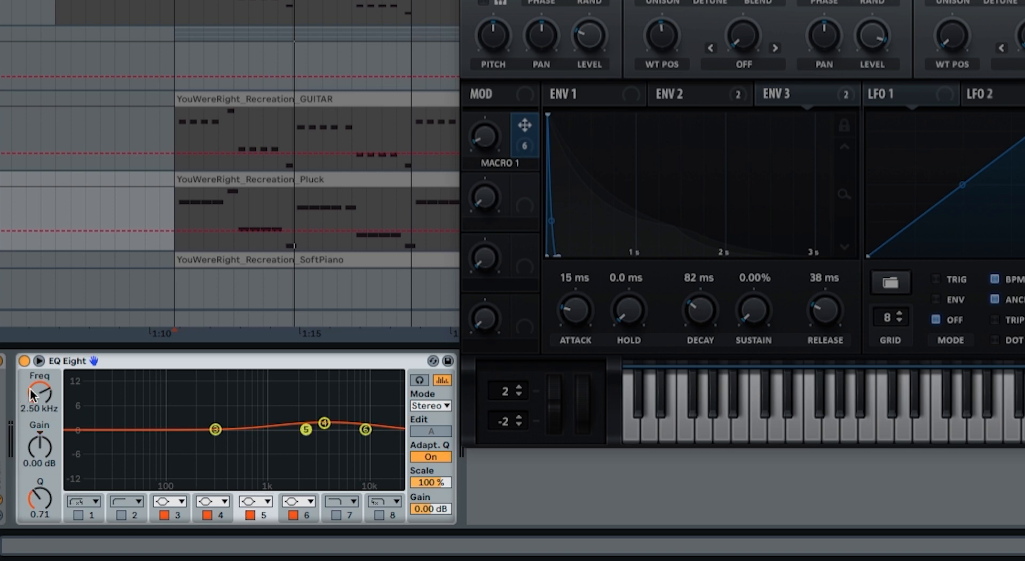
text(7.9)
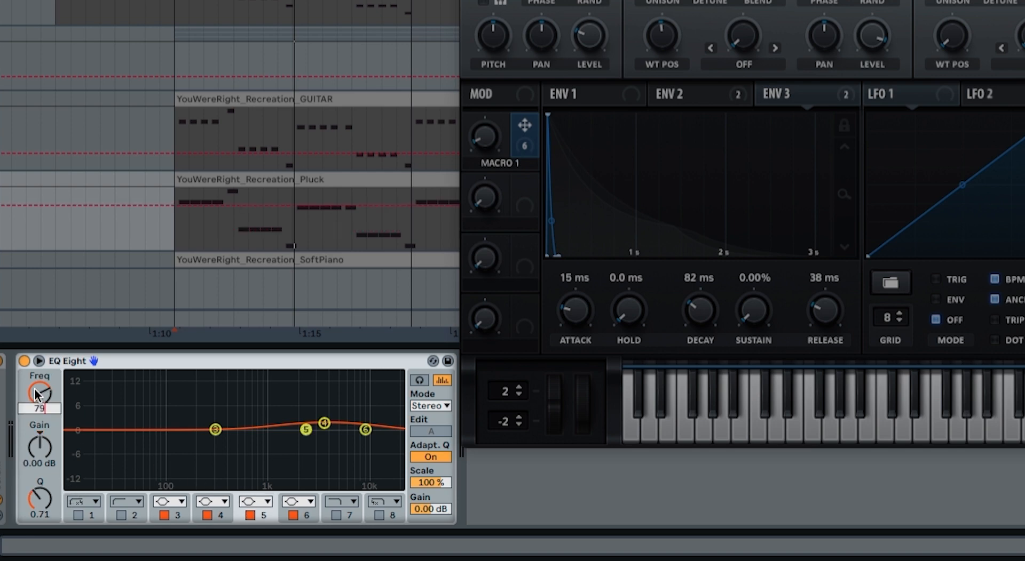
text(0)
key(Return)
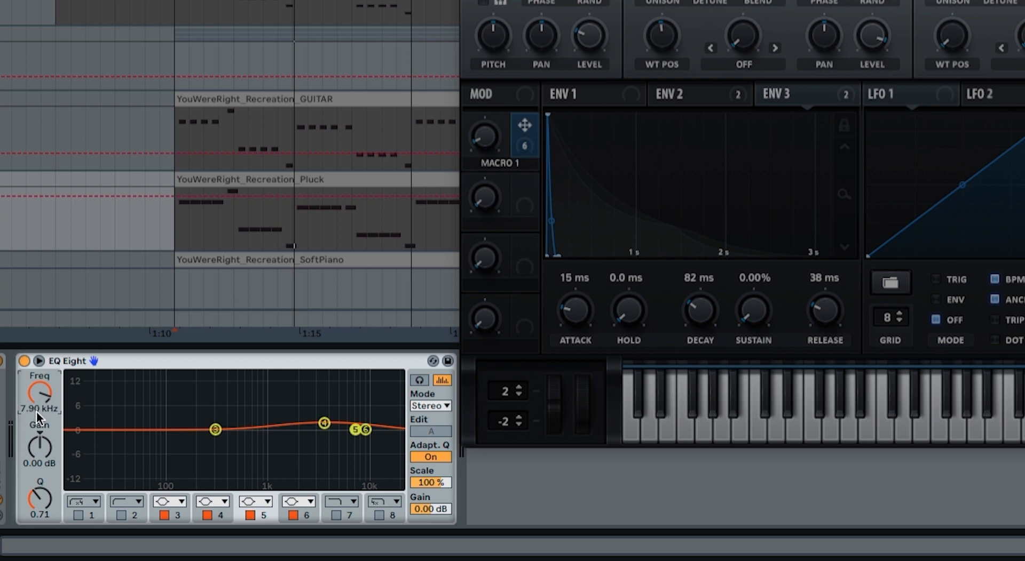
text(2.6)
key(Return)
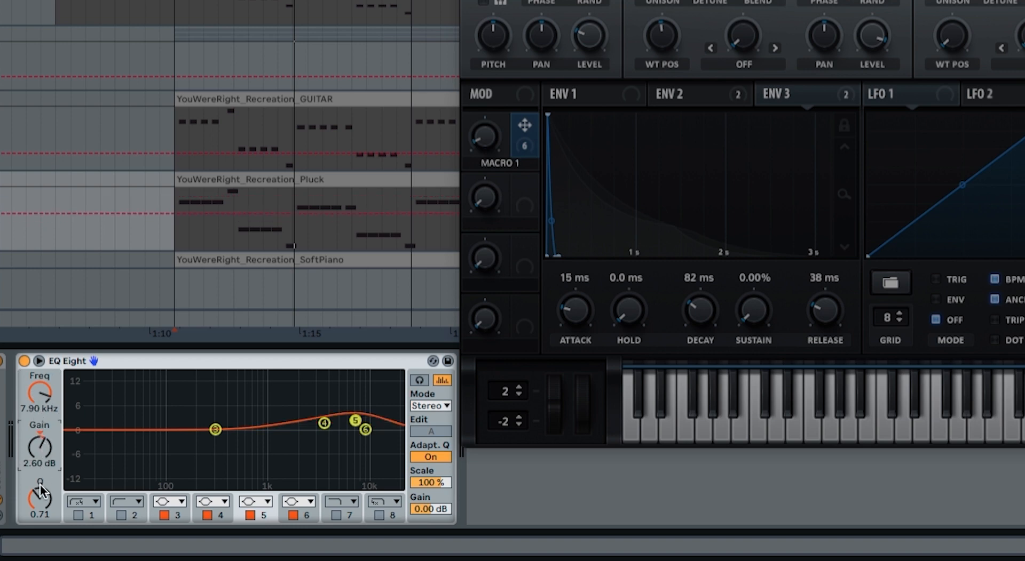
Change EQ Eight's band 6 to a high-cut filter at 10.0 kHz and play the result.
click(298, 515)
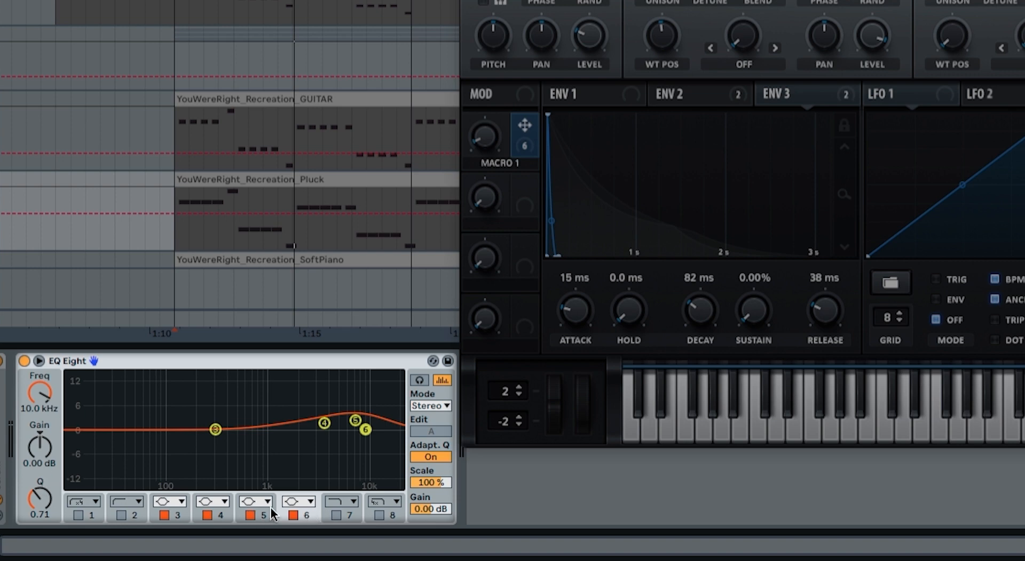
click(298, 502)
click(298, 473)
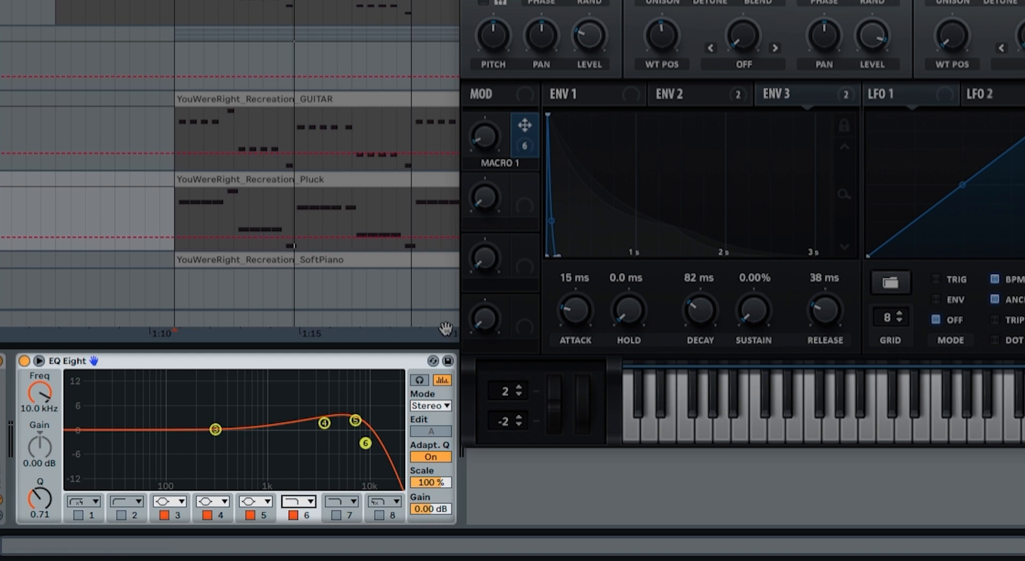
key(space)
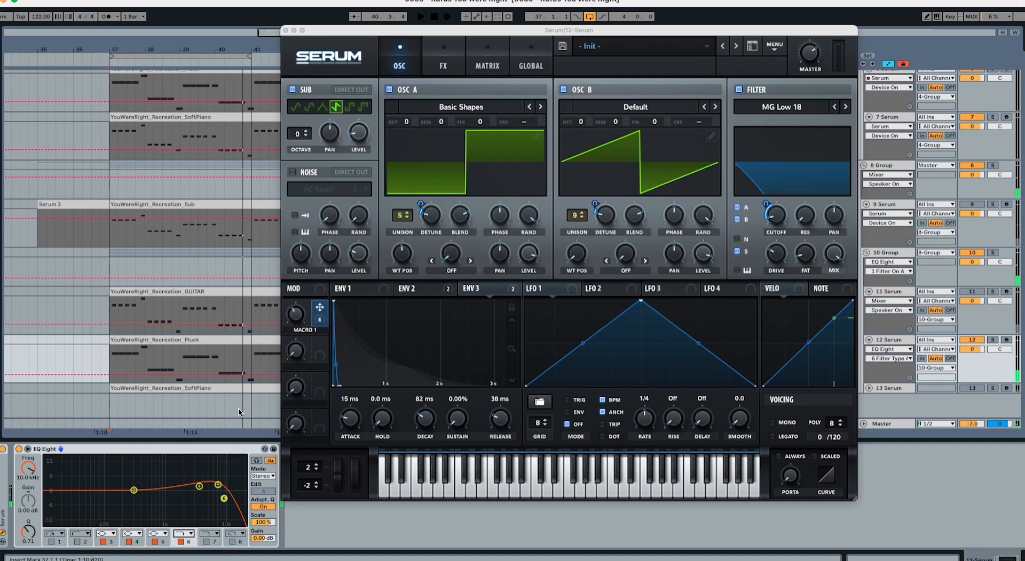
Set the pluck synth's master volume to 67% (-10.5 dB).
scroll(238, 408, up, 1)
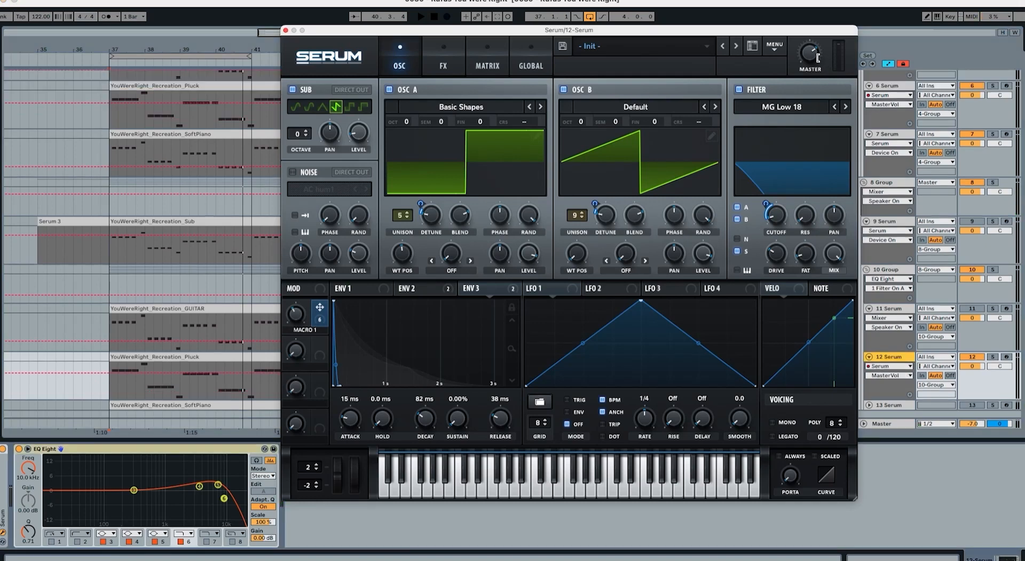
mouse_move(807, 54)
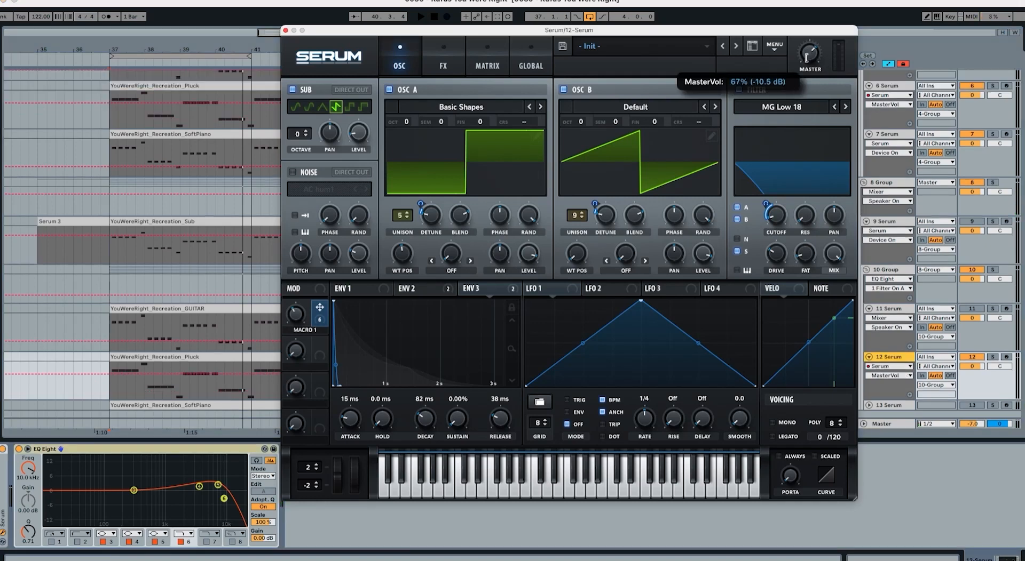
Play back the pluck layer from bar 37 to check its level.
key(space)
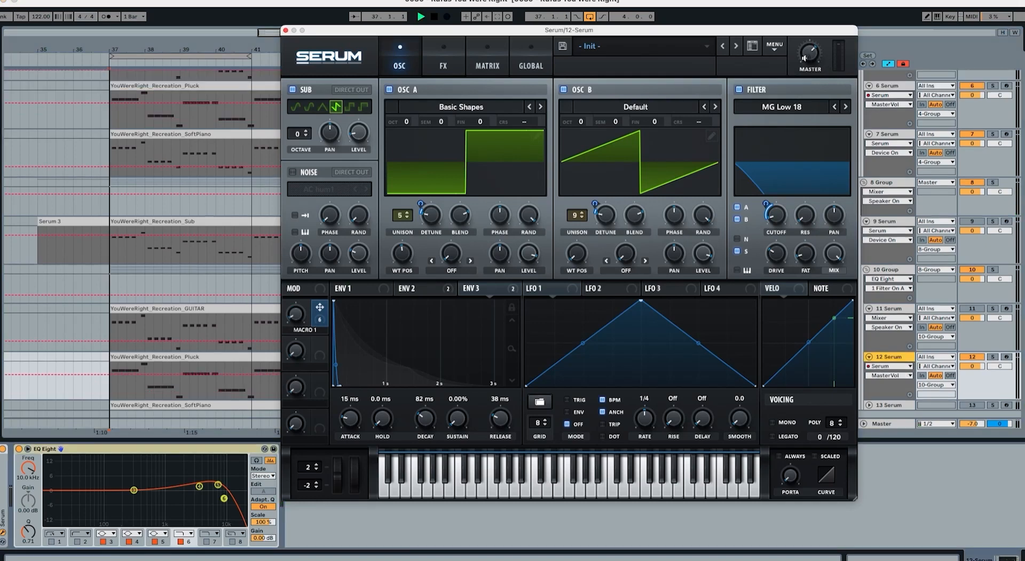
key(space)
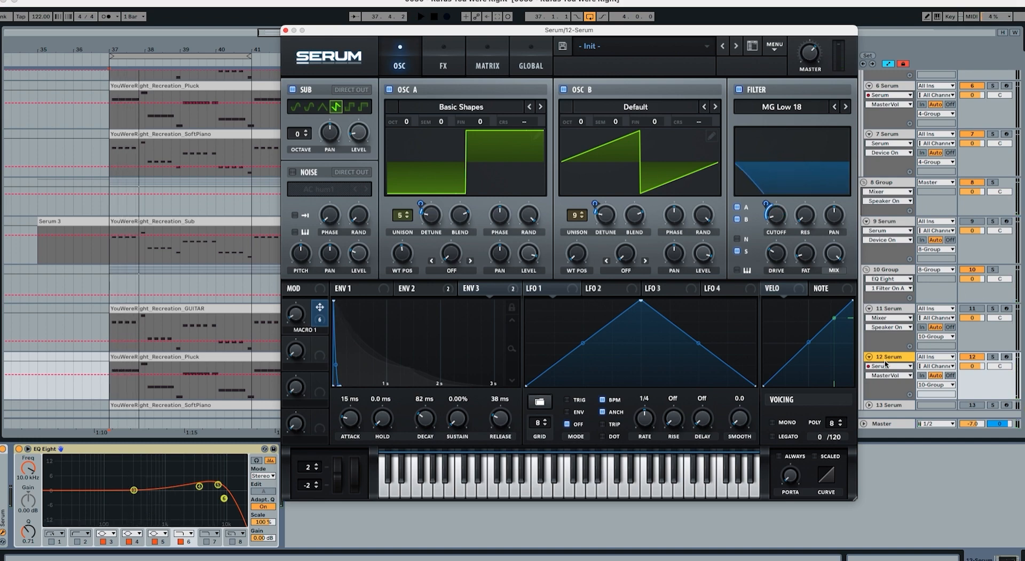
Open the soft piano track's Serum, load the Basic Shapes wavetable in oscillator A and move its wavetable position to the square wave.
click(887, 405)
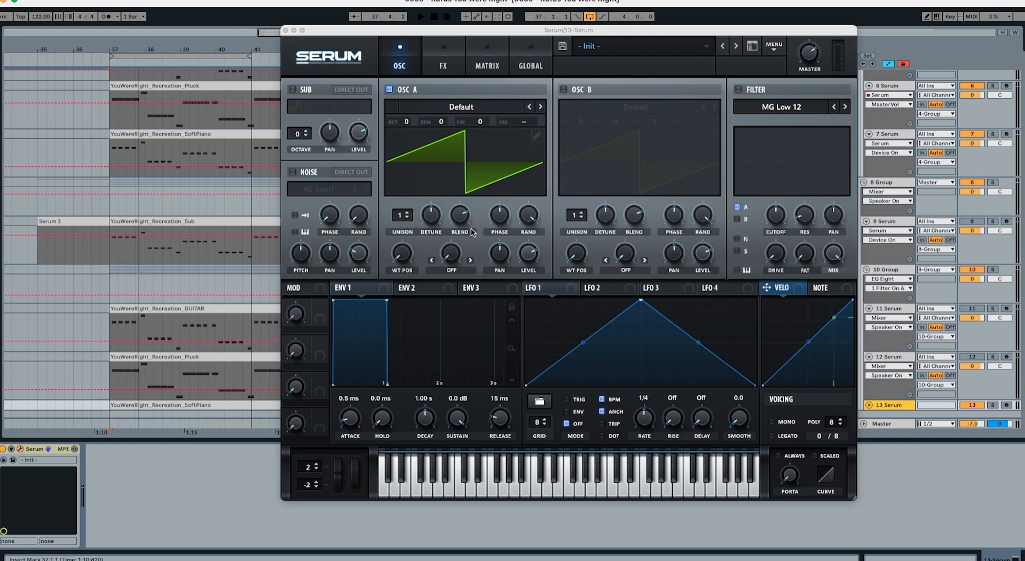
click(452, 116)
mouse_move(439, 120)
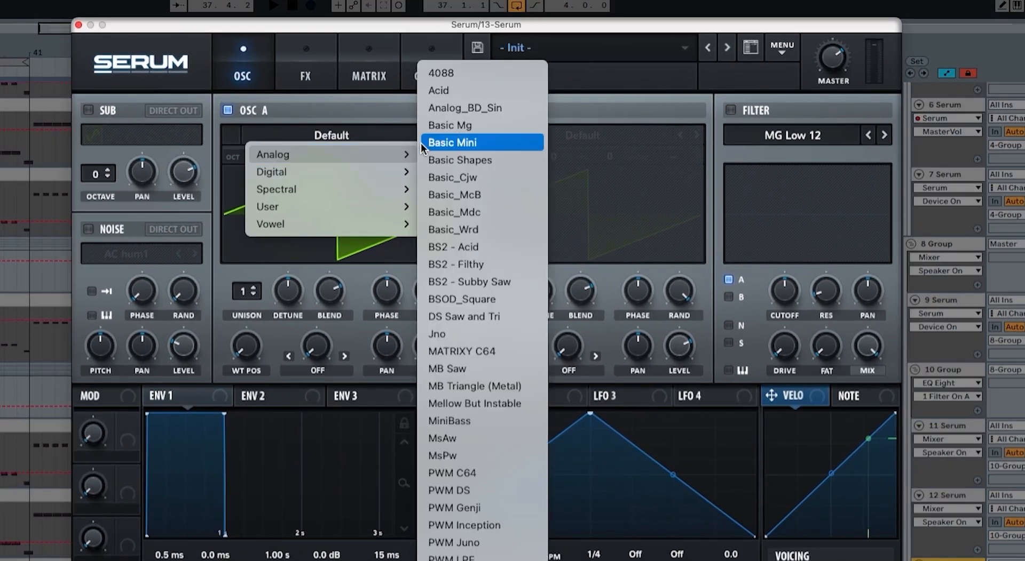
click(447, 160)
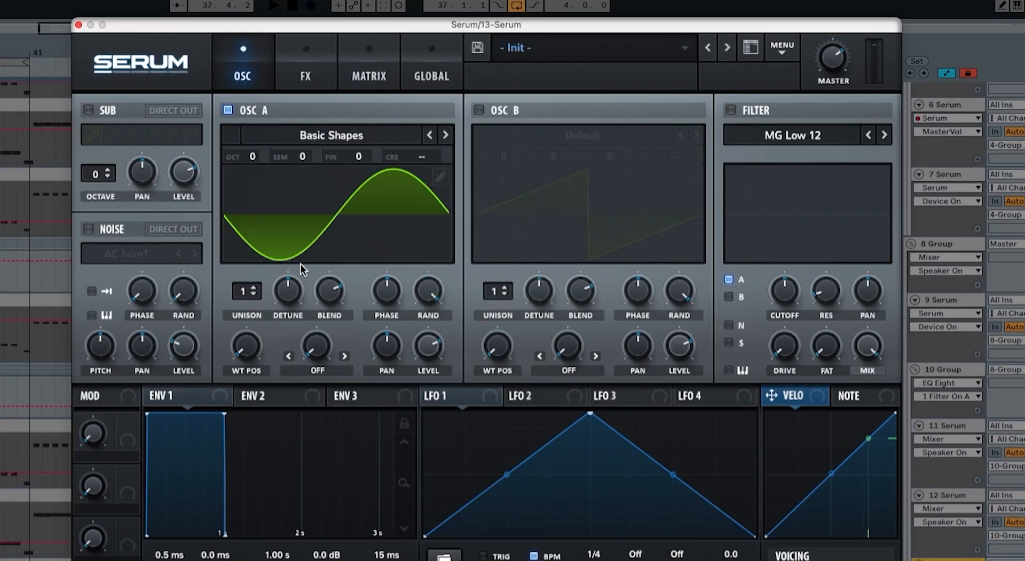
drag(244, 336, 253, 268)
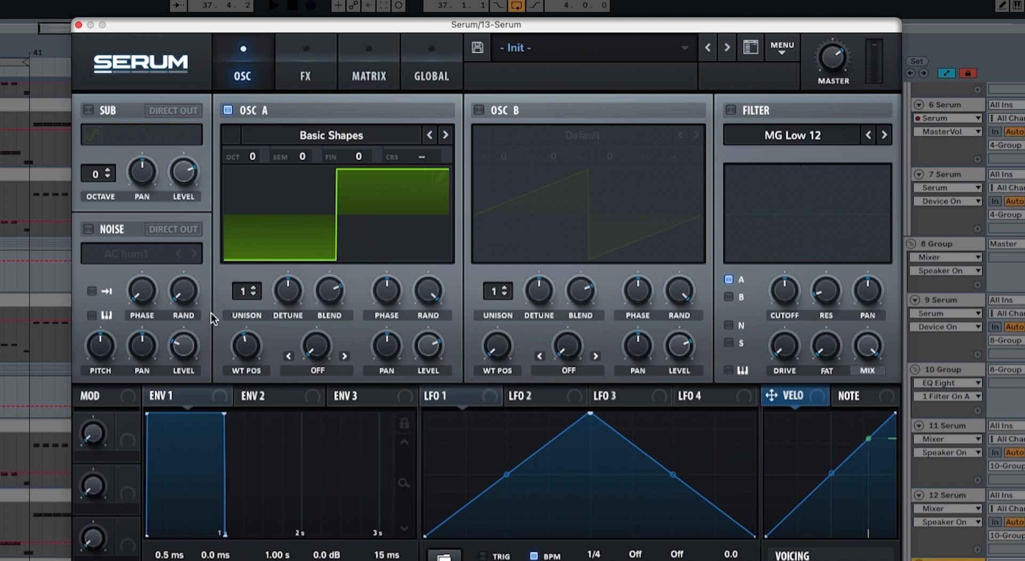
Set oscillator A to 5 unison voices, reduce its detune and level slightly, and raise the synth's master volume.
drag(246, 291, 250, 238)
drag(286, 283, 280, 328)
mouse_move(426, 352)
mouse_down()
mouse_move(424, 374)
mouse_move(425, 359)
mouse_up()
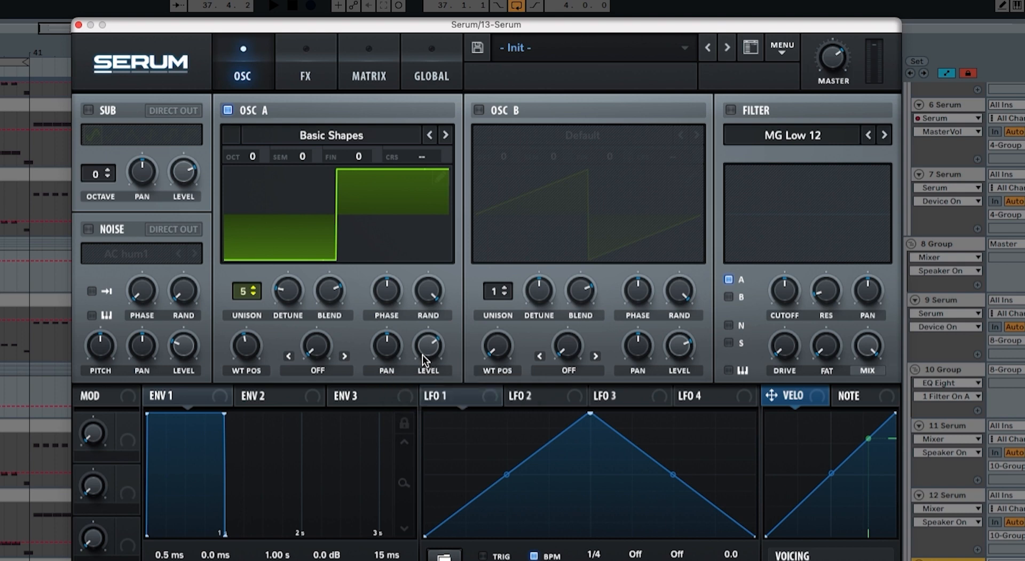
drag(852, 69, 843, 39)
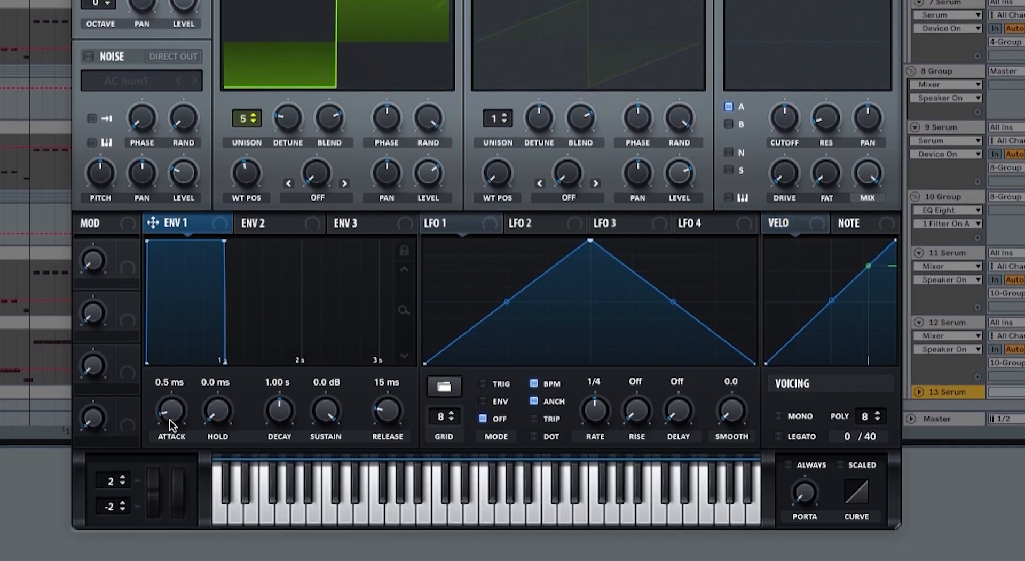
Shape Env 1 with a 12 ms attack, 155 ms decay, -oo dB sustain and 217 ms release.
drag(170, 420, 168, 401)
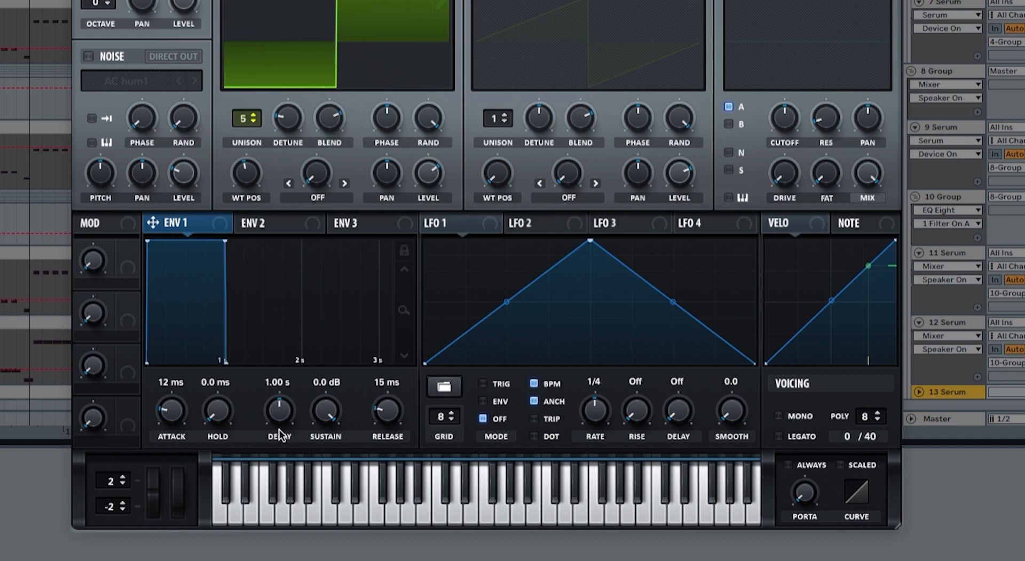
drag(278, 430, 273, 437)
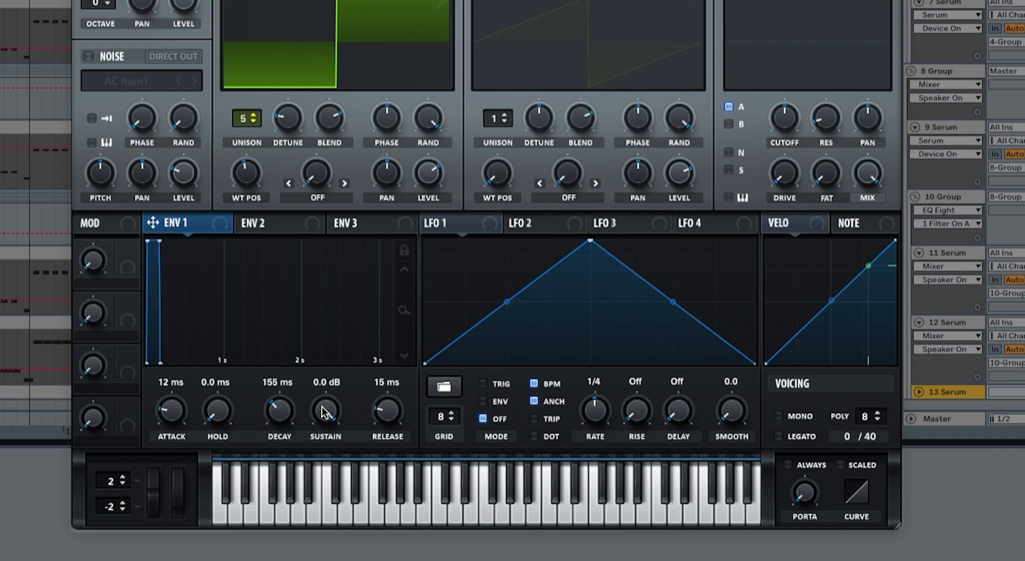
drag(324, 413, 323, 488)
drag(380, 427, 384, 398)
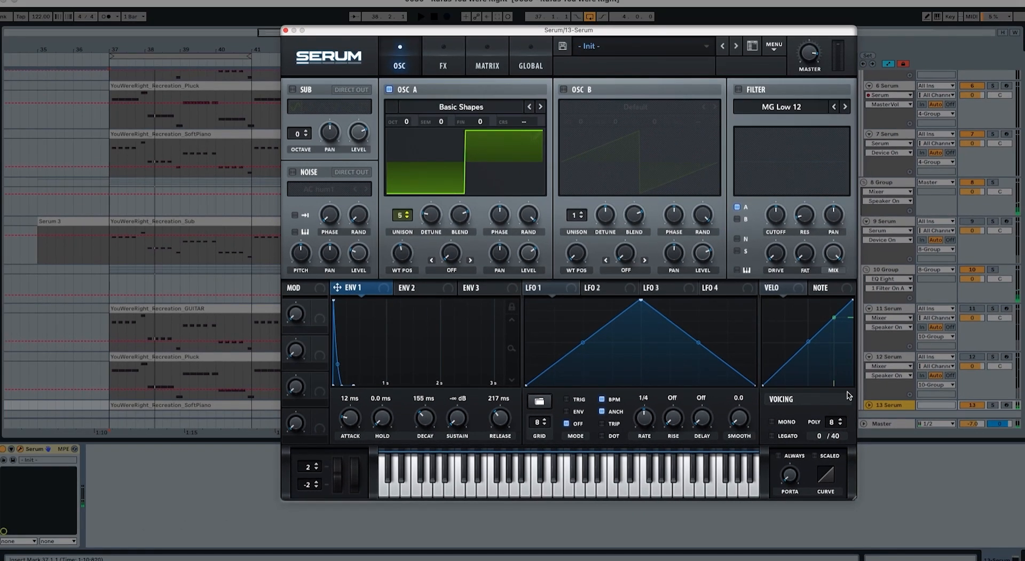
Turn on the oscillator filter, change its type to MG Low 24 and lower its cutoff.
scroll(139, 292, down, 2)
click(172, 352)
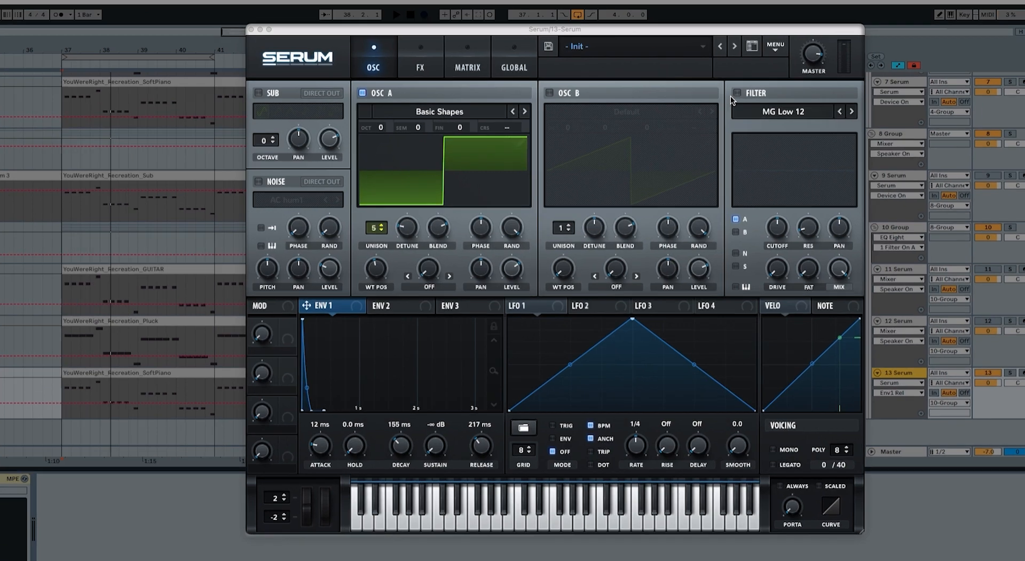
click(738, 89)
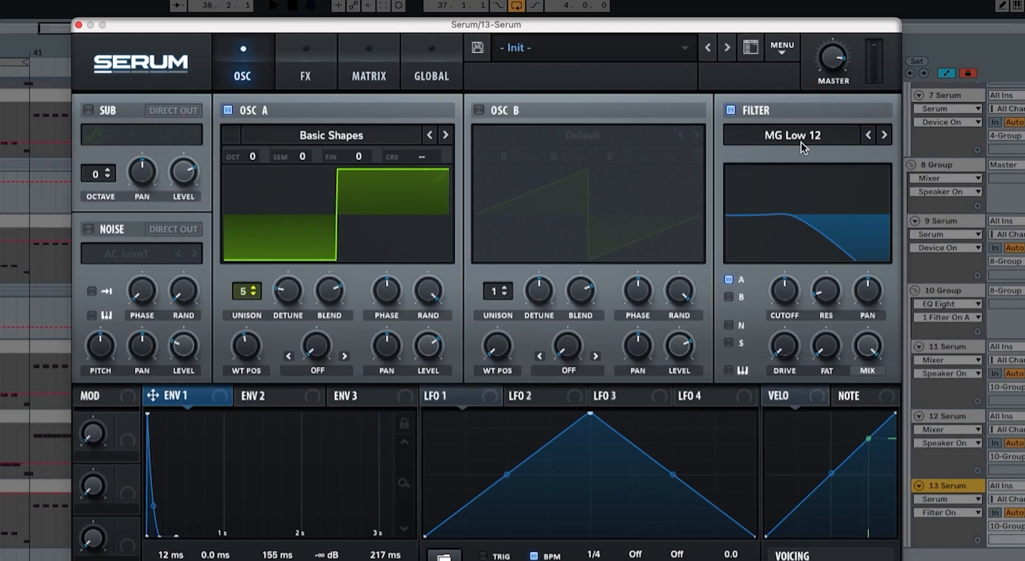
click(884, 136)
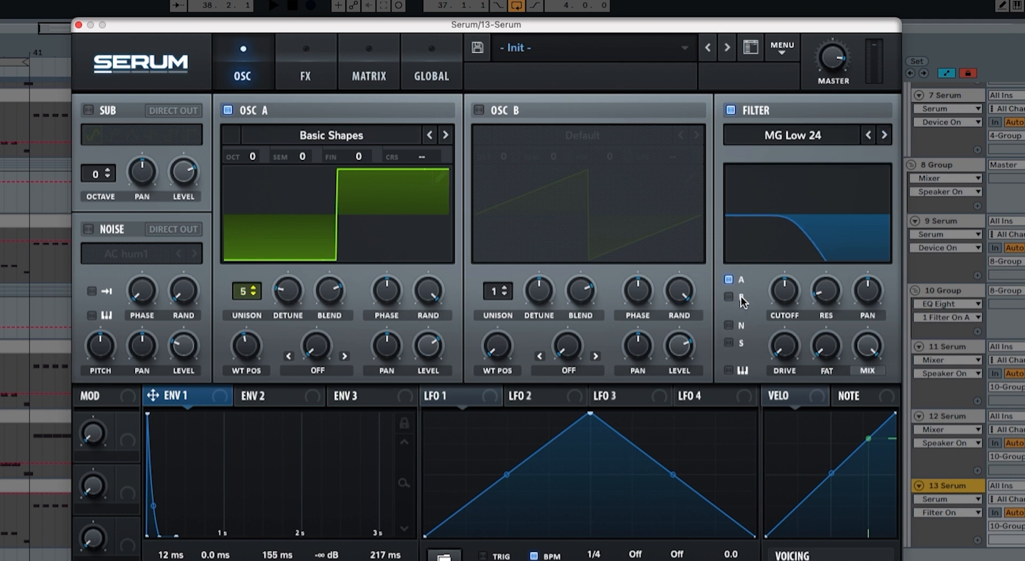
drag(783, 292, 769, 325)
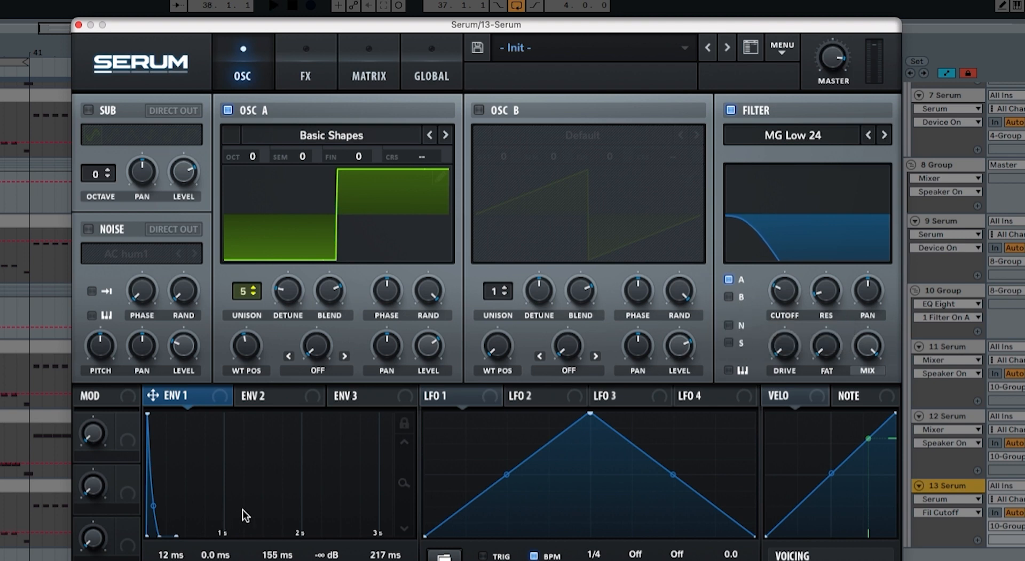
Raise the filter's drive and fat amounts while auditioning the soft piano.
key(space)
drag(780, 358, 785, 312)
key(space)
drag(821, 346, 818, 324)
key(space)
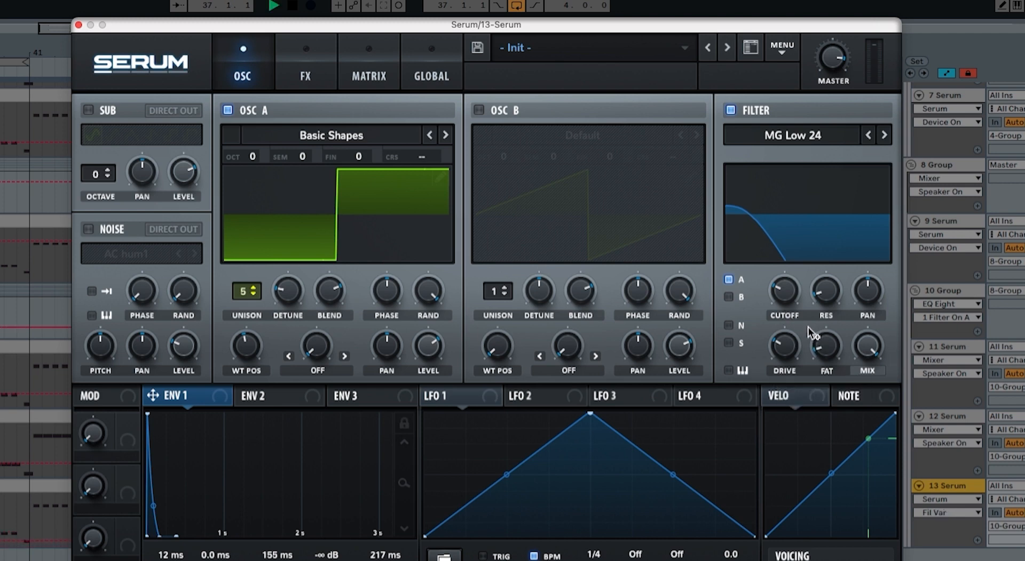
key(space)
Set Env 2 to 19 ms attack, 767 ms decay, 31.90% sustain and 616 ms release, and assign it to the filter cutoff.
click(252, 396)
click(231, 400)
click(272, 398)
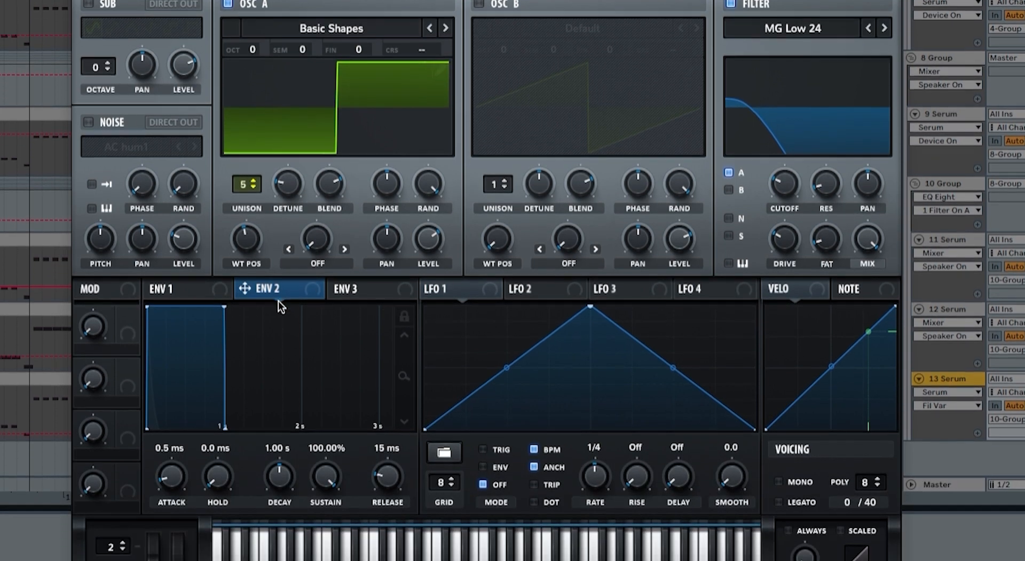
drag(172, 399, 173, 390)
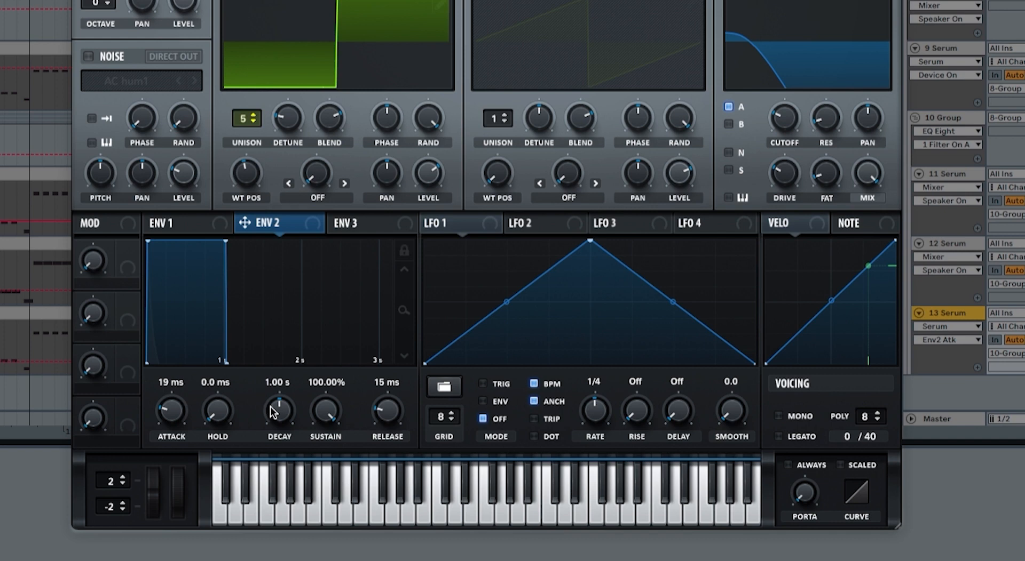
drag(272, 412, 325, 498)
mouse_move(383, 410)
mouse_down()
mouse_move(389, 367)
mouse_move(385, 404)
mouse_up()
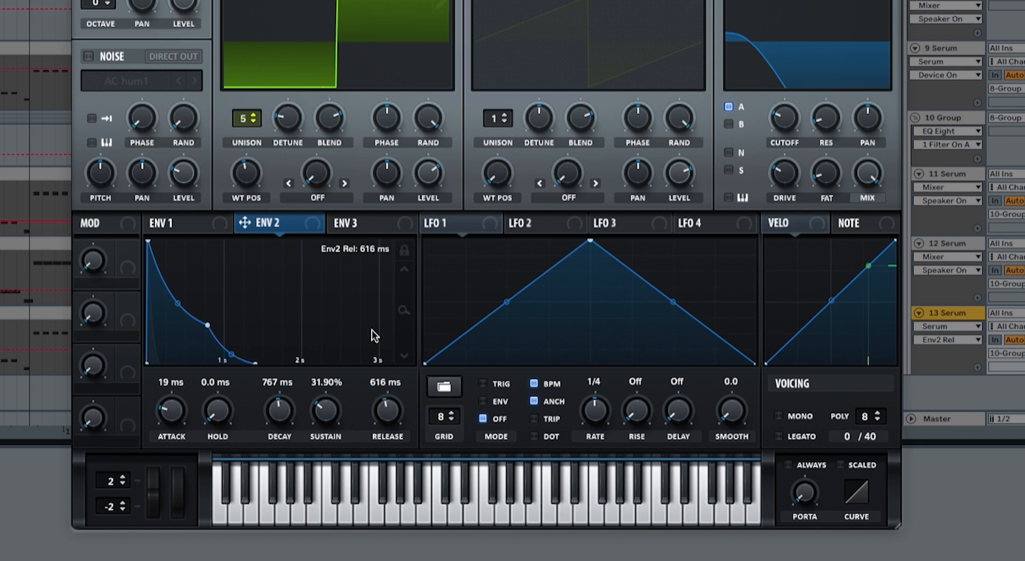
drag(312, 223, 767, 143)
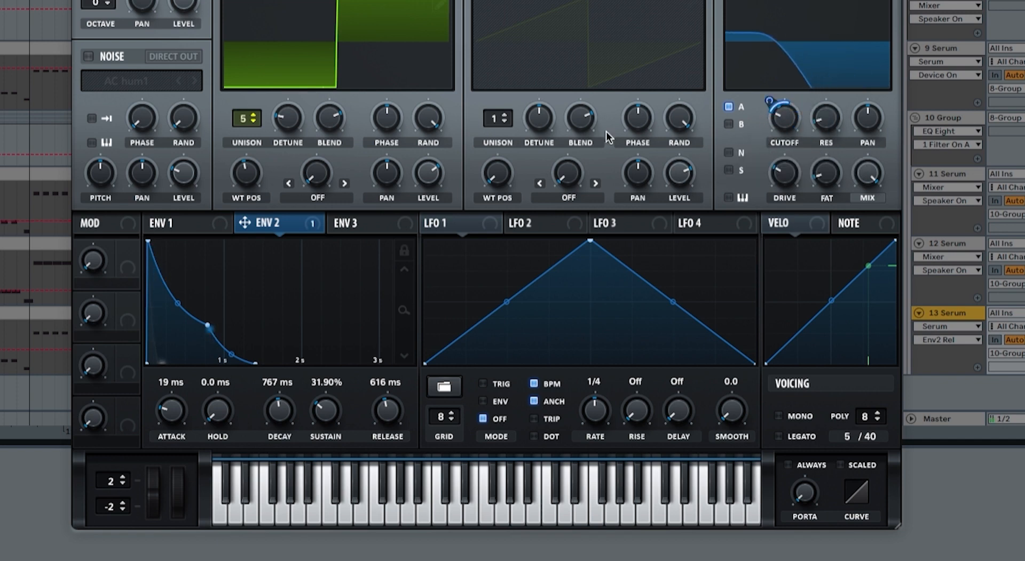
Set Env 3 to 16 ms attack, 50 ms decay, 0.00% sustain and 37 ms release, and assign it to the filter cutoff.
click(345, 223)
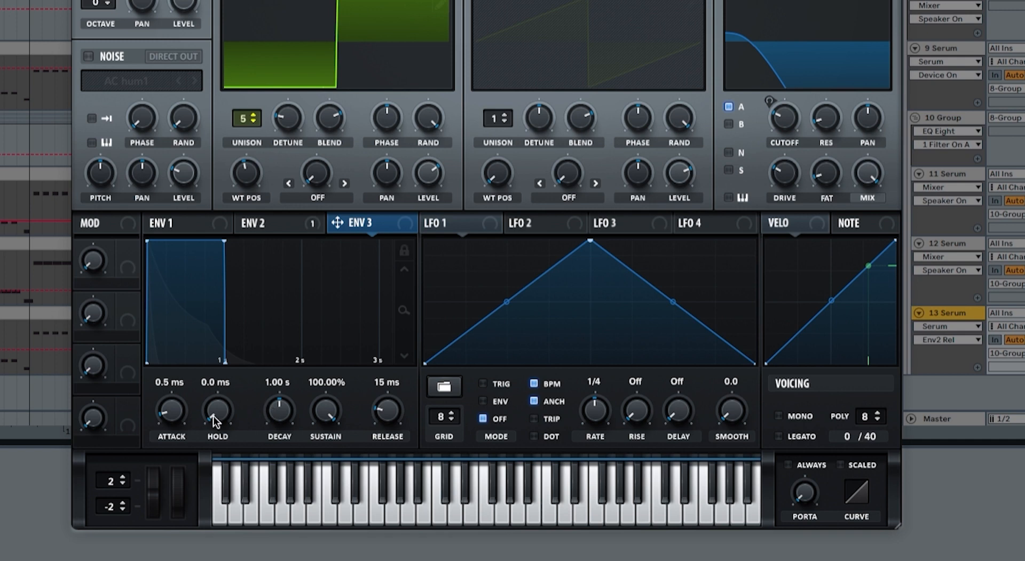
drag(171, 419, 173, 399)
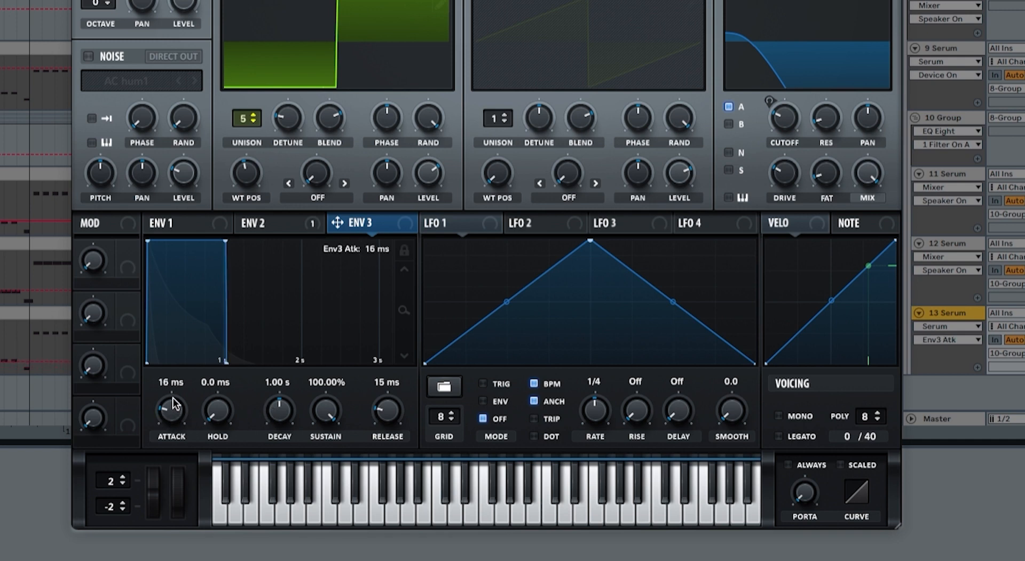
drag(284, 407, 272, 438)
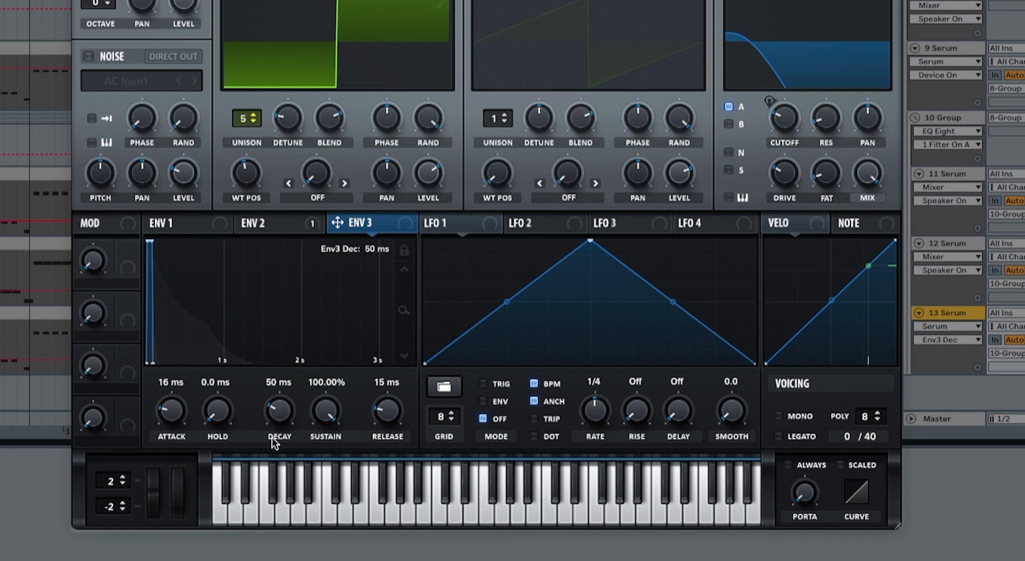
drag(326, 411, 329, 505)
drag(382, 415, 406, 326)
drag(402, 227, 758, 148)
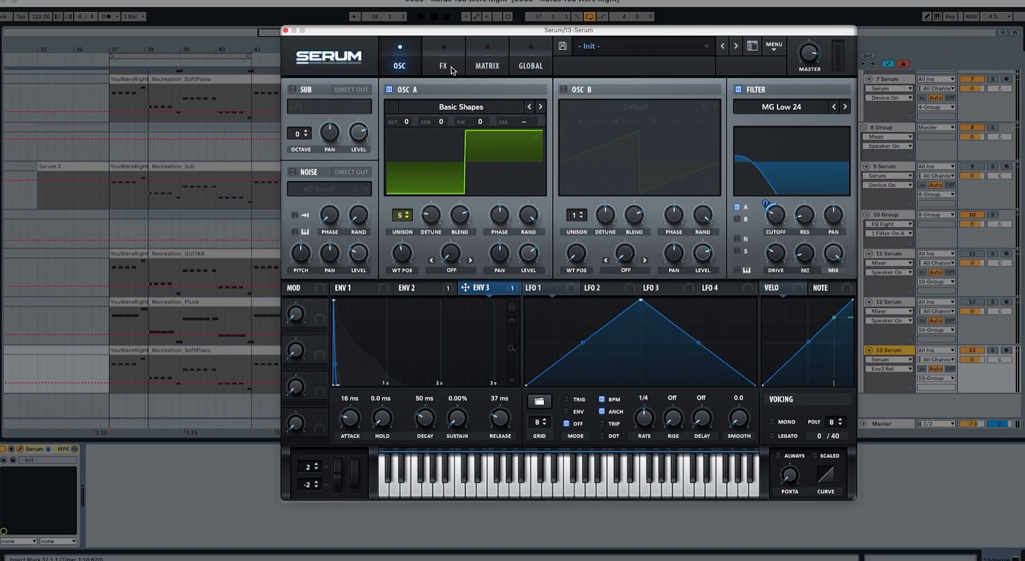
Enable the effects filter, place it first in the chain, set it to MG Low 18 and lower its cutoff.
click(453, 71)
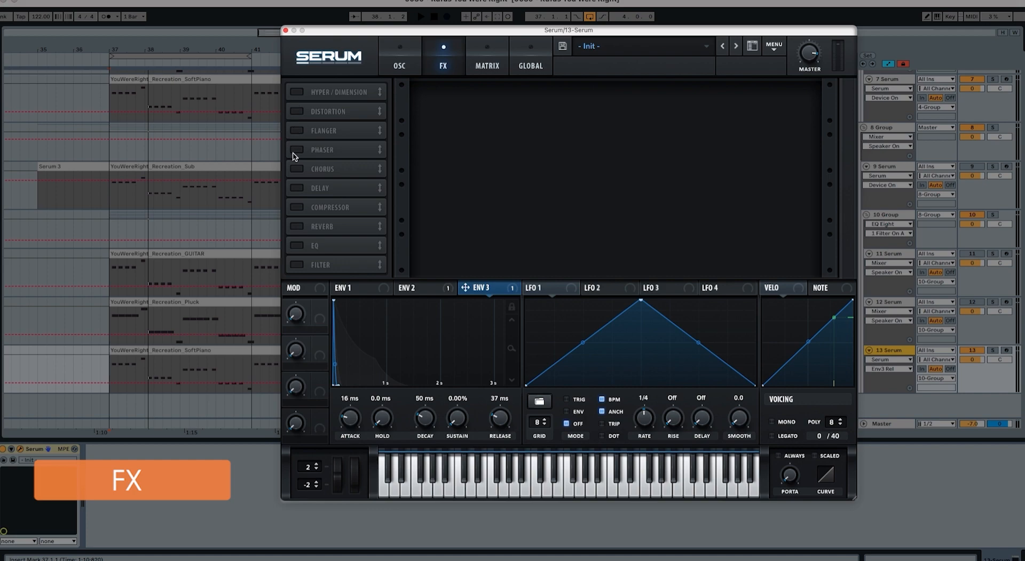
click(296, 264)
drag(320, 265, 326, 92)
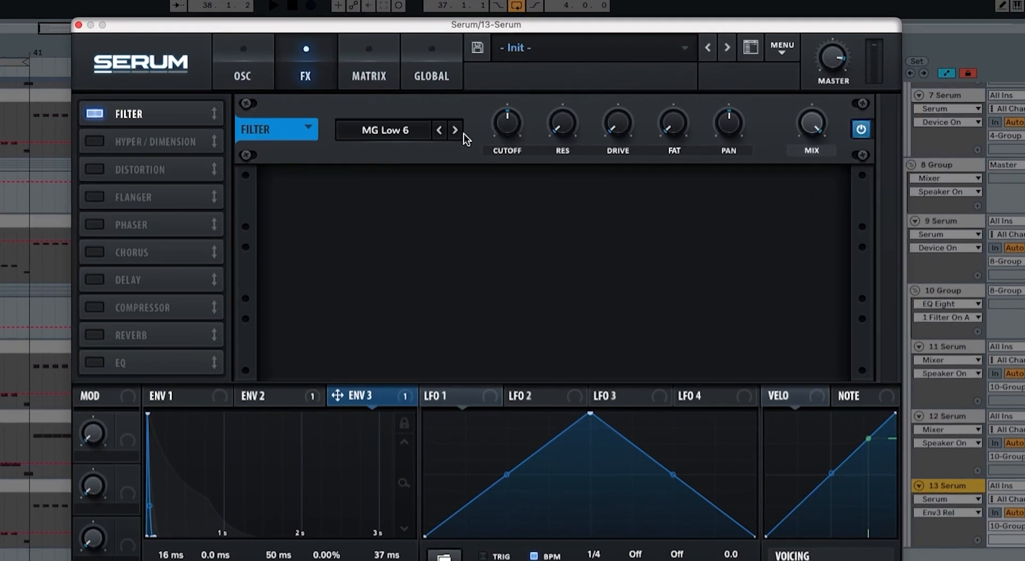
double_click(455, 131)
drag(504, 130, 498, 166)
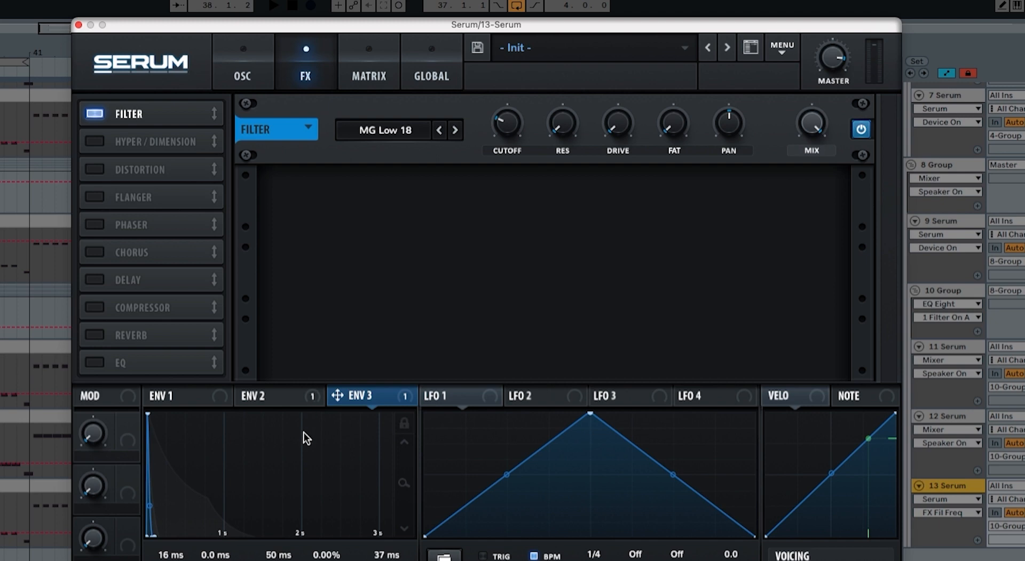
Assign Env 2 to the effects filter's cutoff and play the result.
click(273, 401)
drag(305, 399, 498, 130)
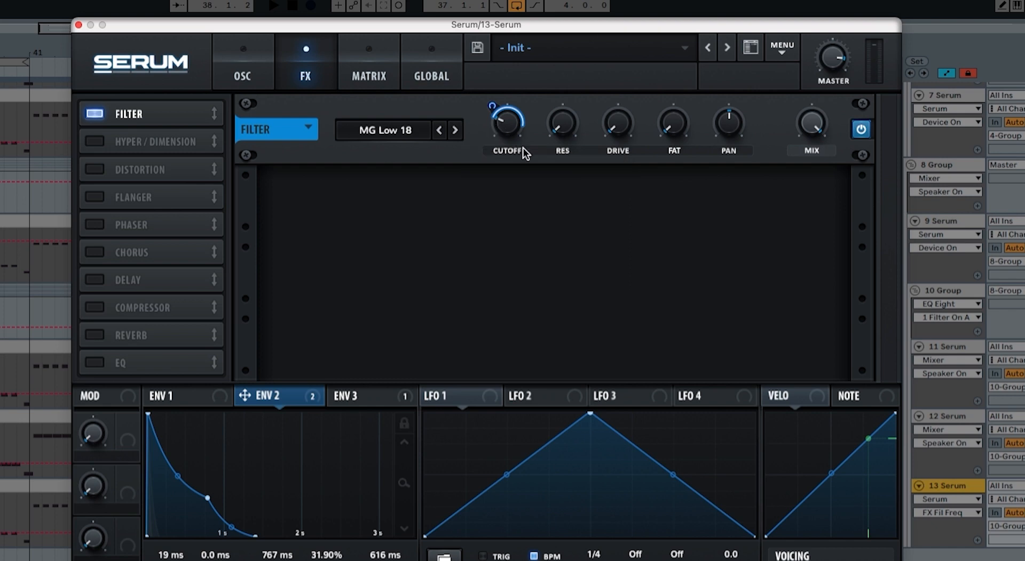
key(space)
Add a hall reverb directly after the effects filter, reduce its size and decay, and raise its low cut and high cut.
click(101, 334)
drag(102, 334, 132, 135)
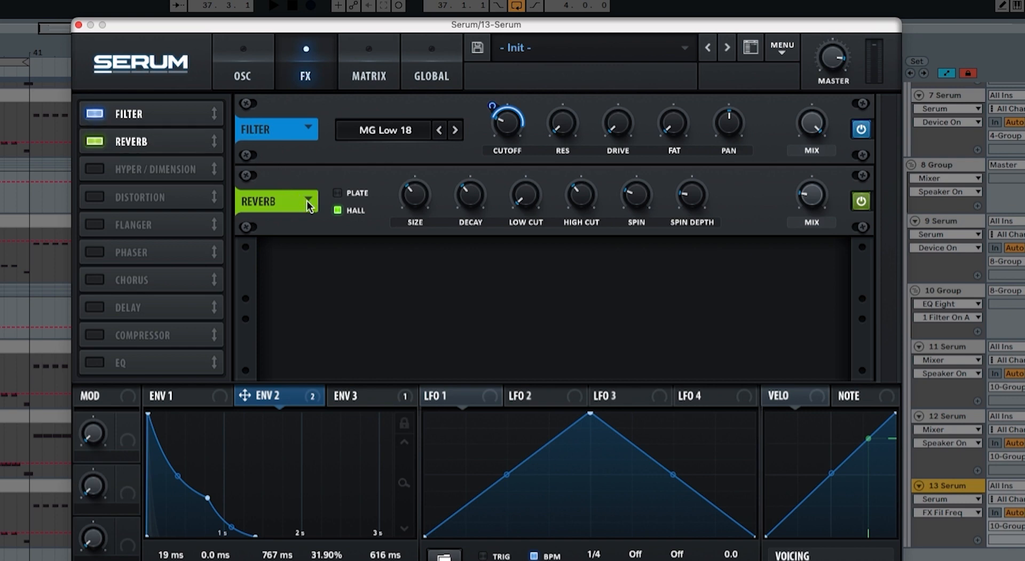
click(409, 207)
drag(408, 212, 406, 210)
drag(466, 197, 529, 152)
drag(579, 197, 588, 179)
Lower the reverb's spin and spin depth, and fine-tune its mix.
click(637, 204)
drag(636, 204, 638, 214)
drag(683, 199, 684, 205)
click(810, 208)
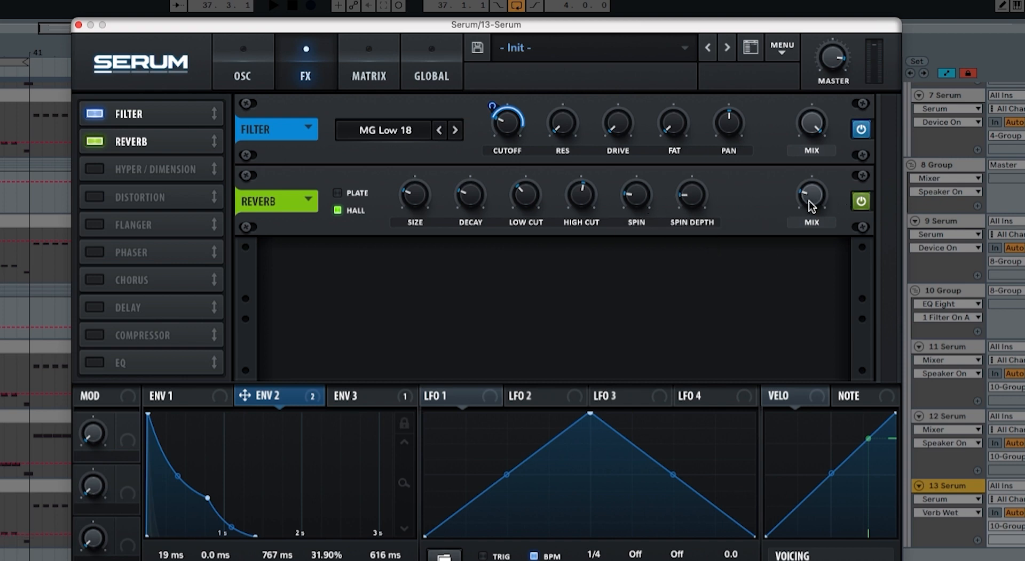
click(809, 200)
Play back the soft piano layer, including together with the guitar, pluck and sub layers.
key(space)
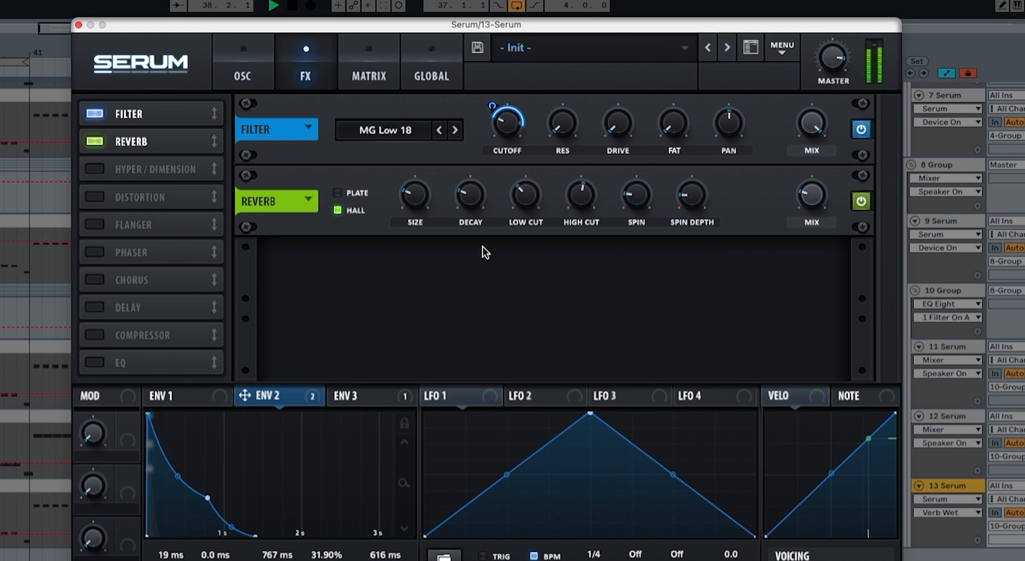
key(space)
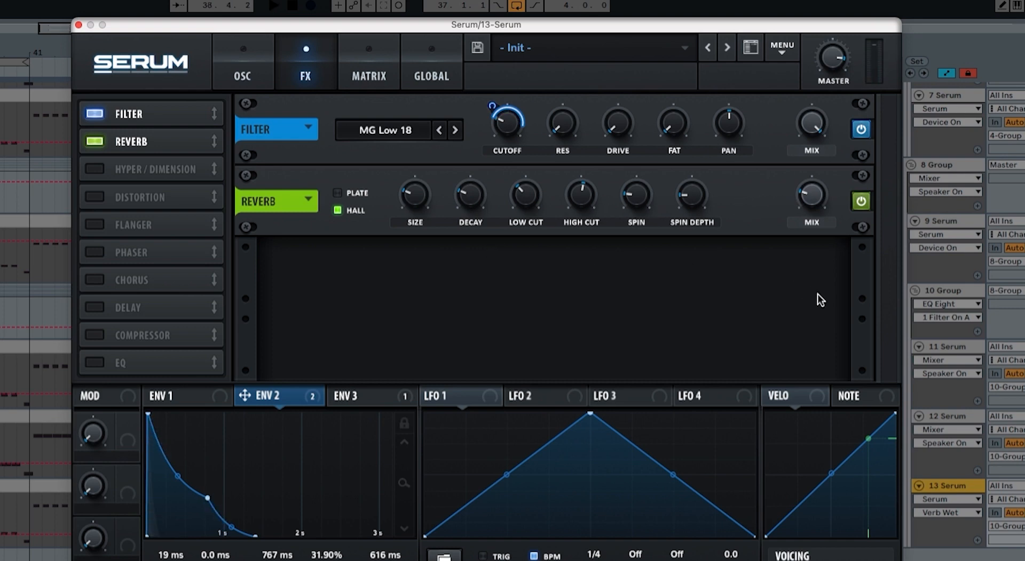
key(space)
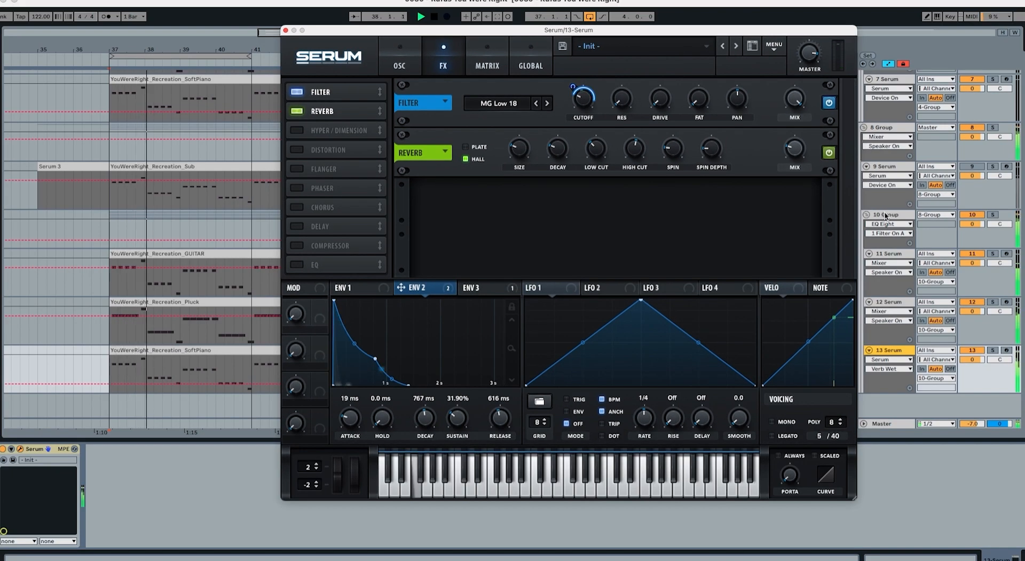
key(space)
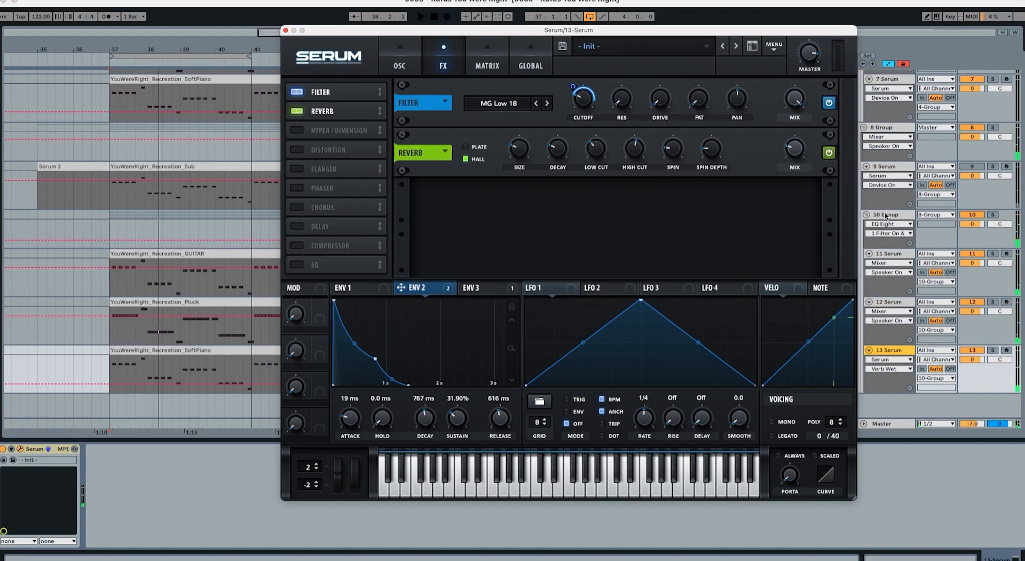
key(space)
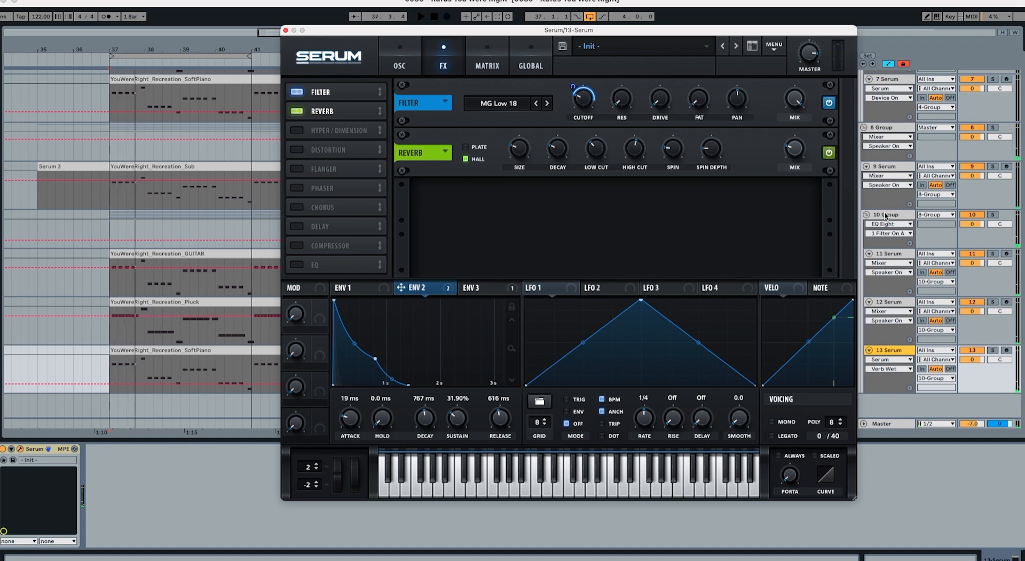
Enable low-cut band 1 in the 10 Group's EQ Eight, with frequency 138 Hz and Q 0.36.
click(885, 215)
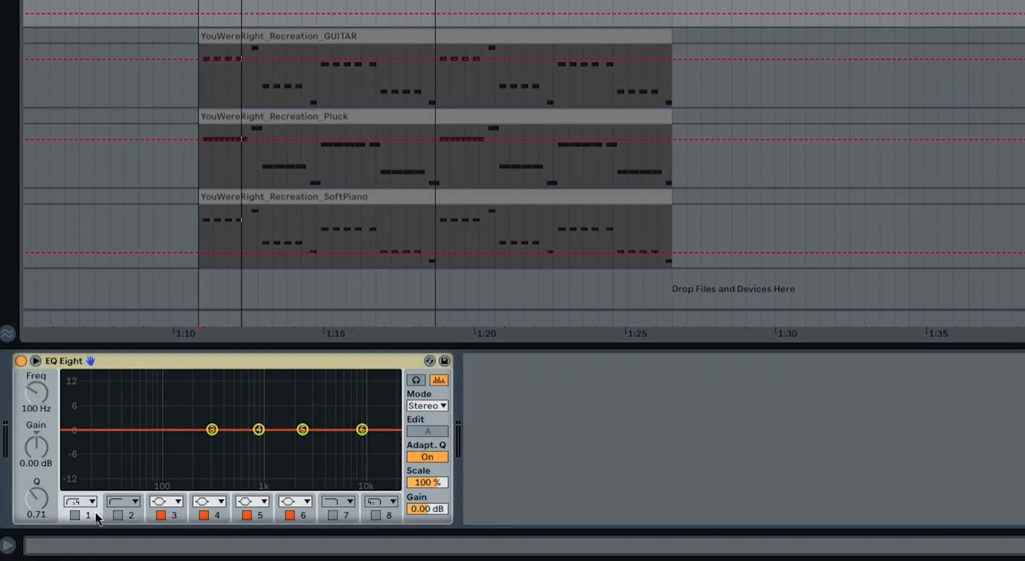
click(35, 542)
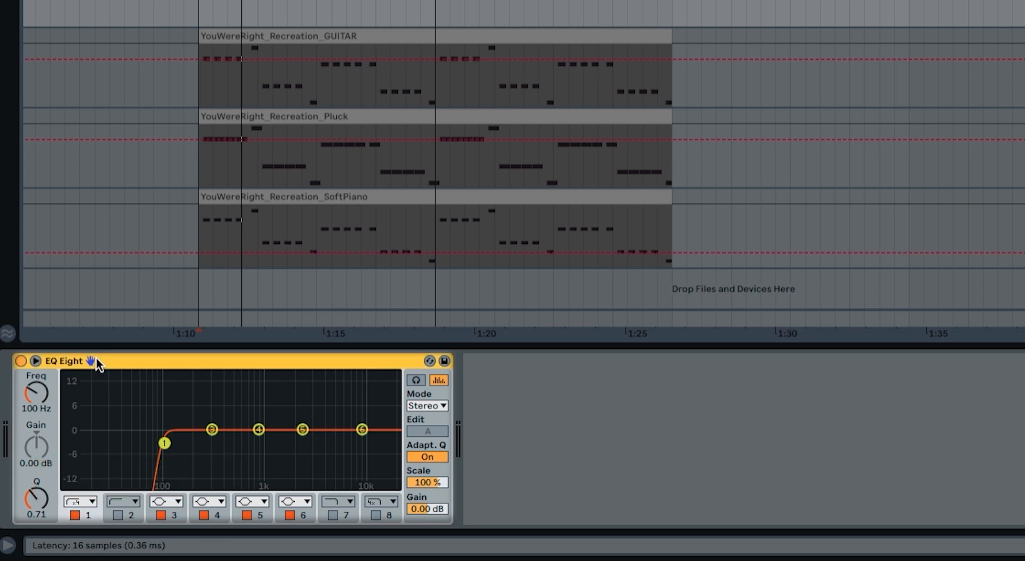
click(25, 408)
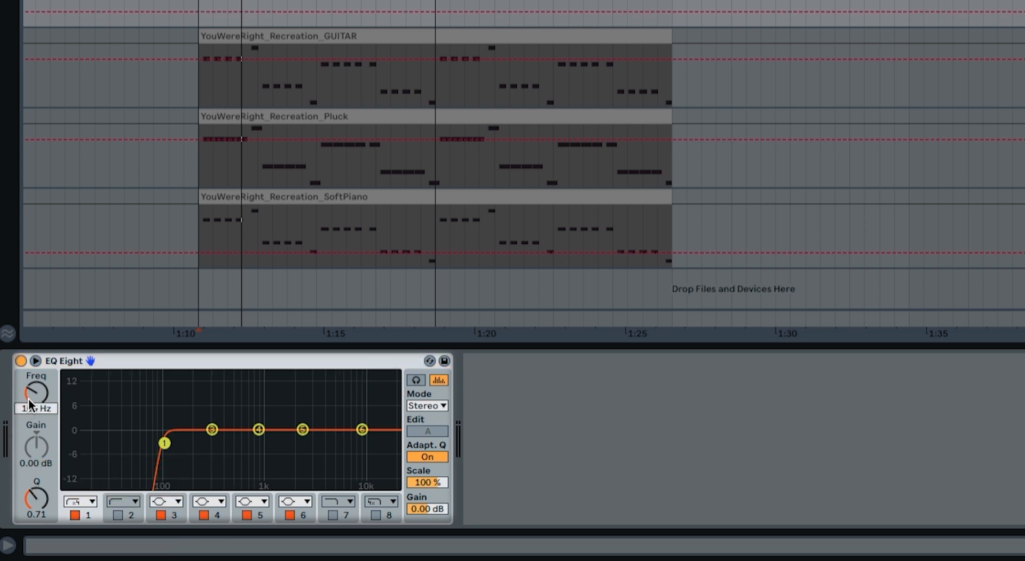
text(138)
key(Return)
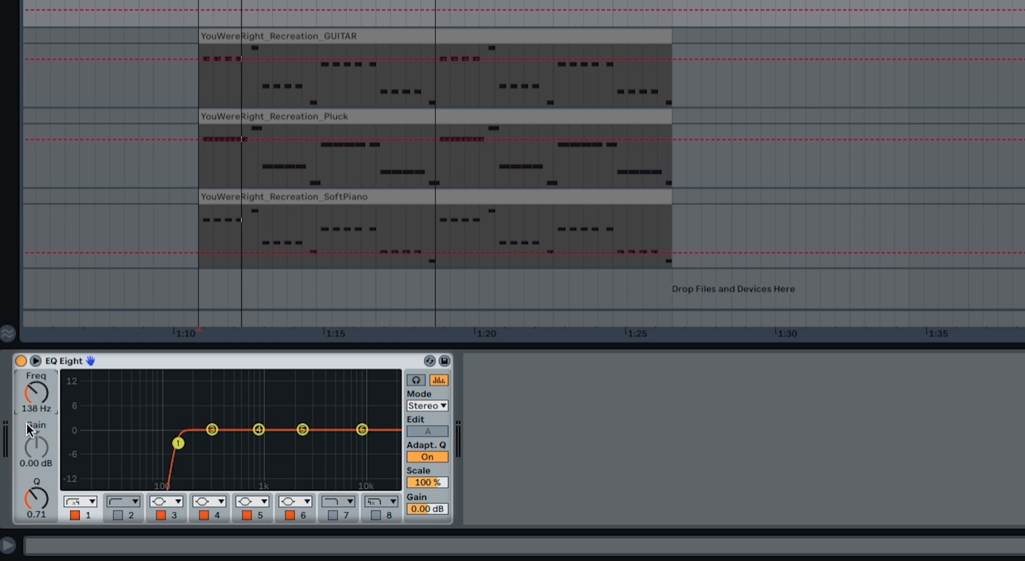
click(34, 497)
text(.36)
key(Return)
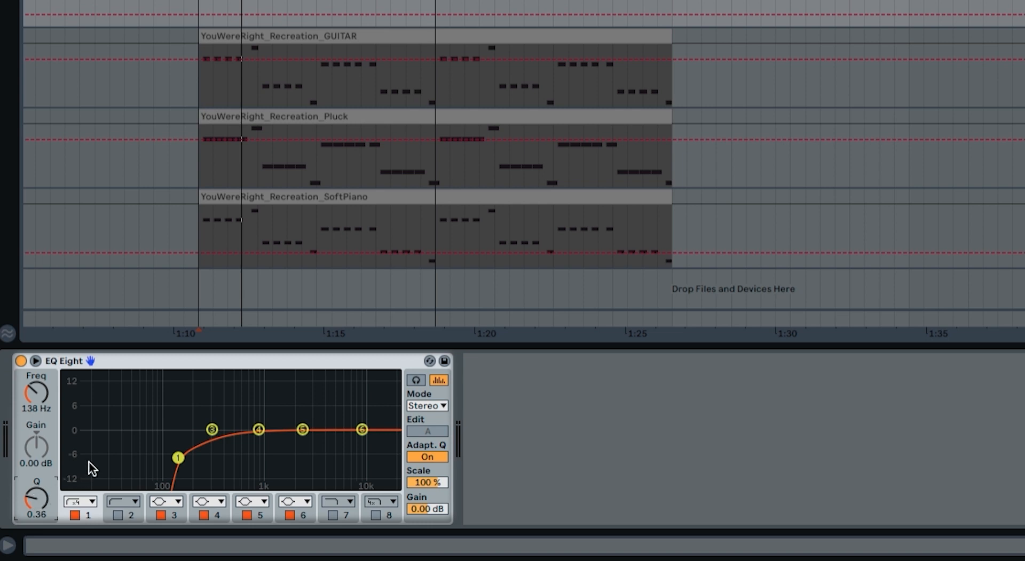
Play the layers with the group's EQ Eight bypassed and re-enabled to compare the low cut.
click(115, 364)
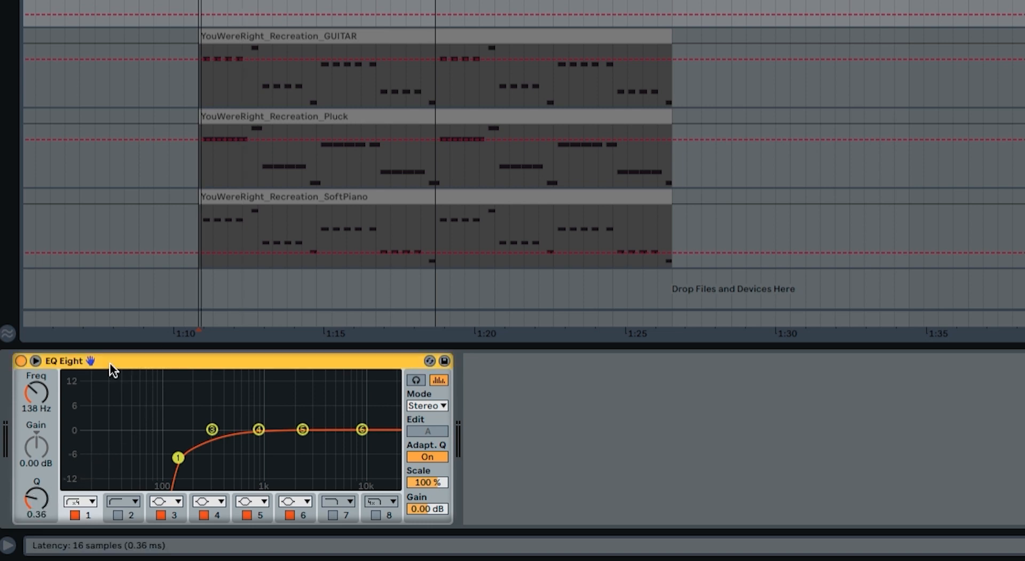
key(space)
click(20, 361)
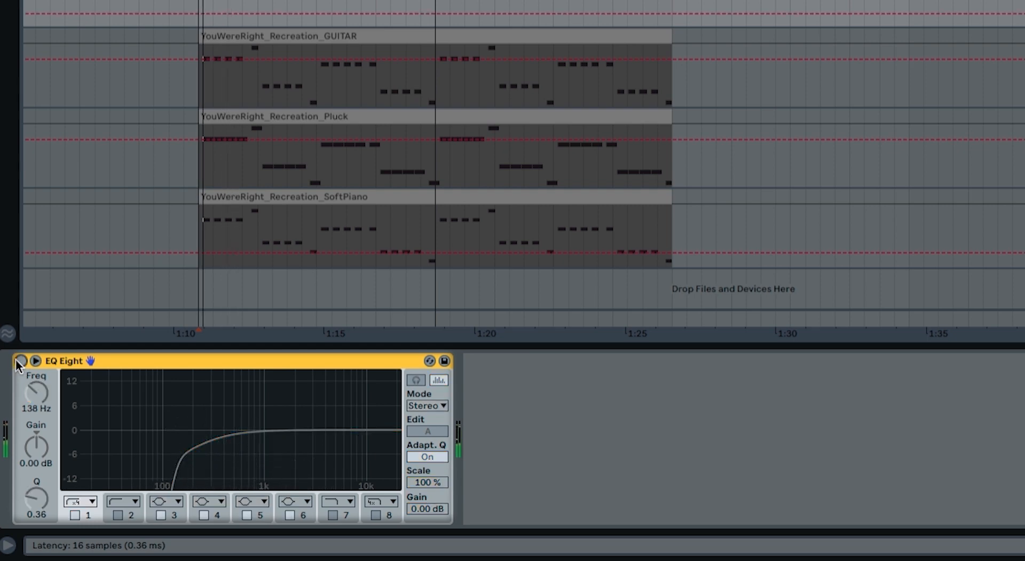
click(20, 361)
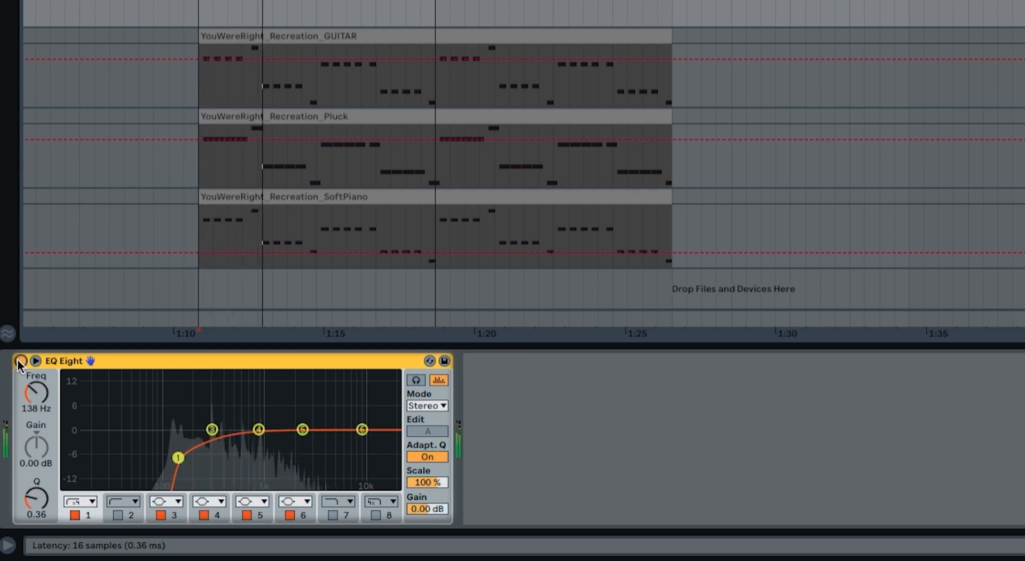
key(space)
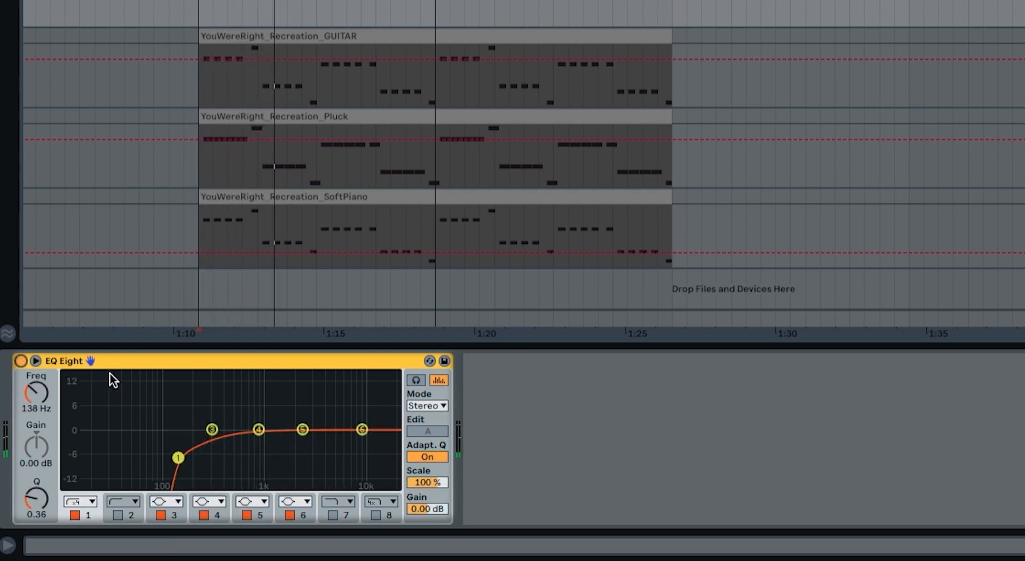
Set EQ band 3 to 539 Hz with a gain of -3.00 dB and Q 1.59.
click(168, 516)
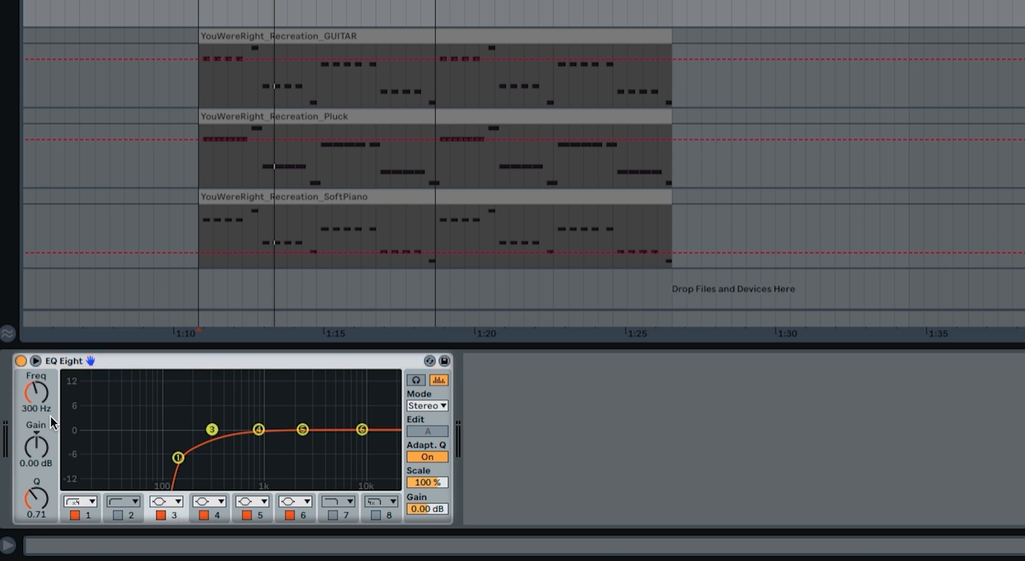
drag(42, 451, 41, 457)
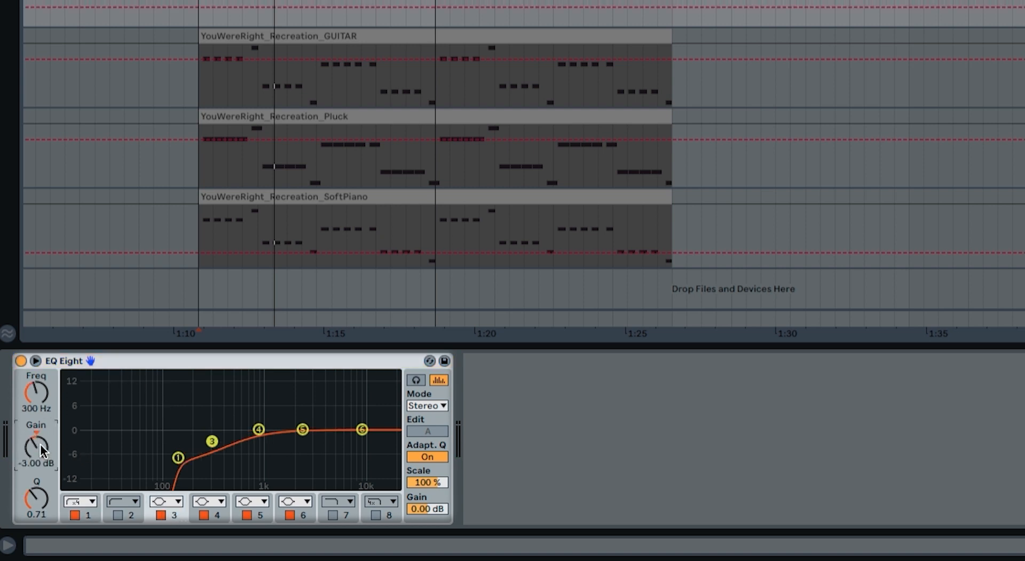
click(39, 404)
text(53)
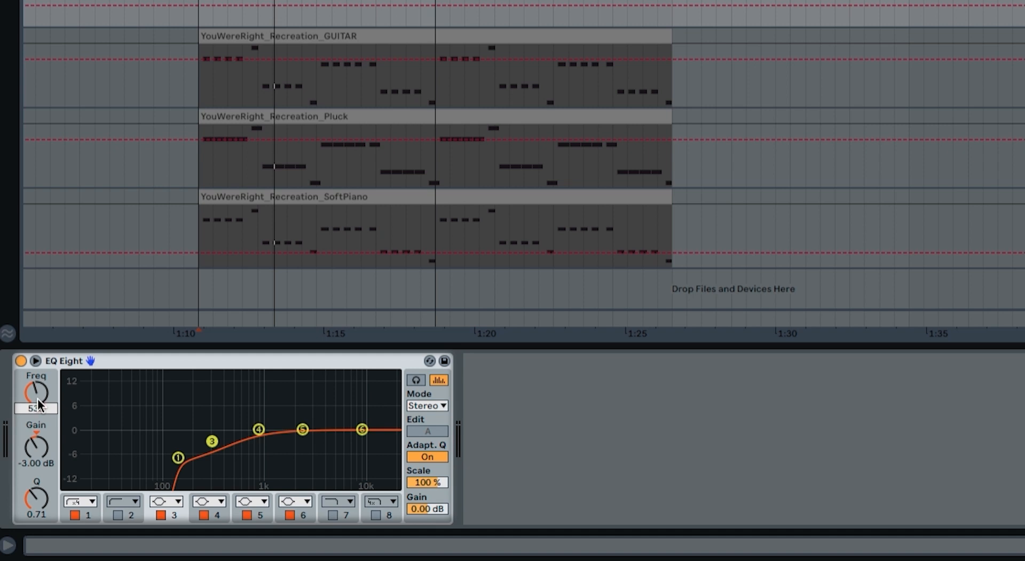
text(9)
key(Return)
click(39, 499)
text(1.)
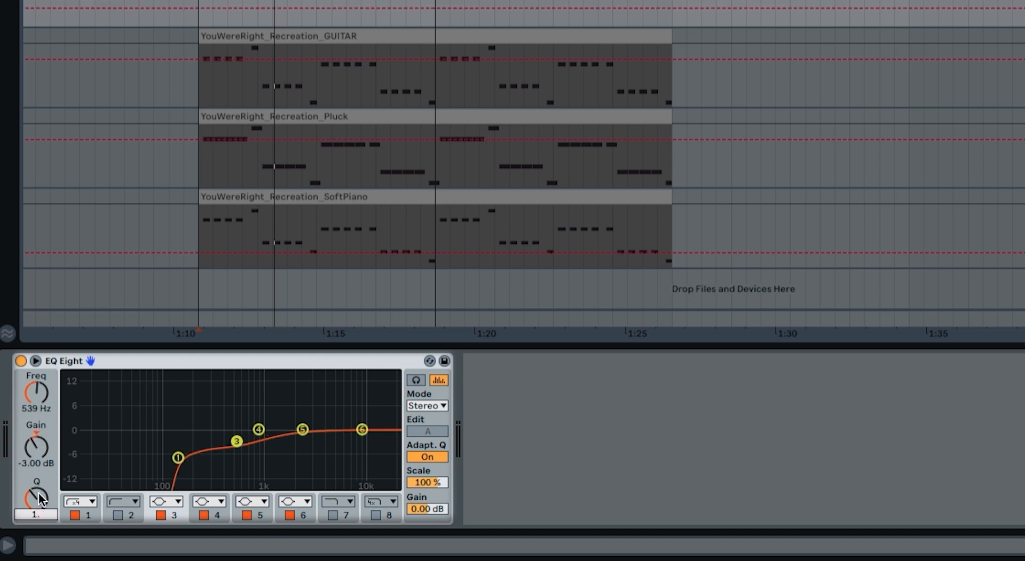
key(Return)
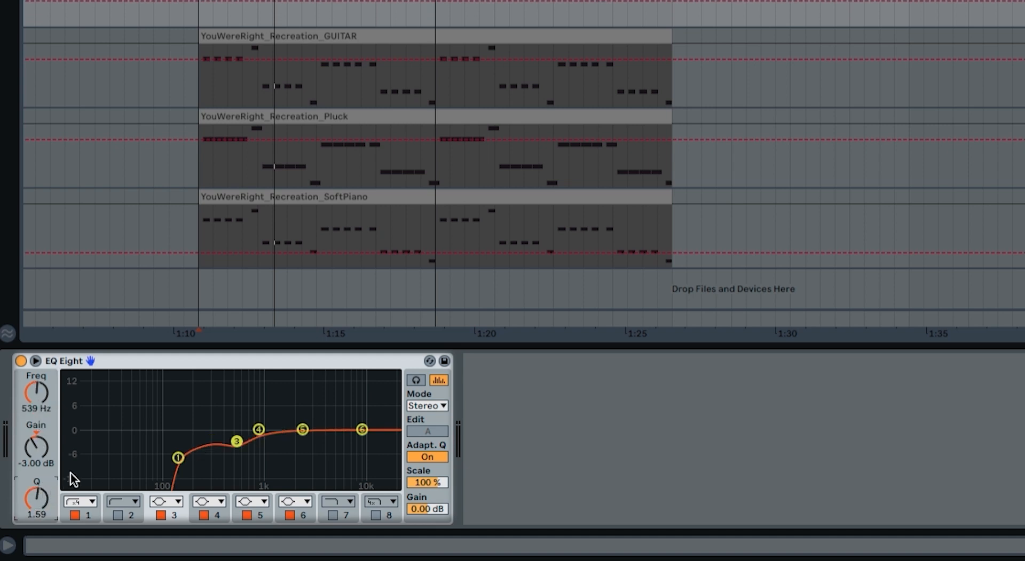
Compare the group's sound with EQ Eight off and on after the band 3 cut.
click(20, 362)
click(20, 361)
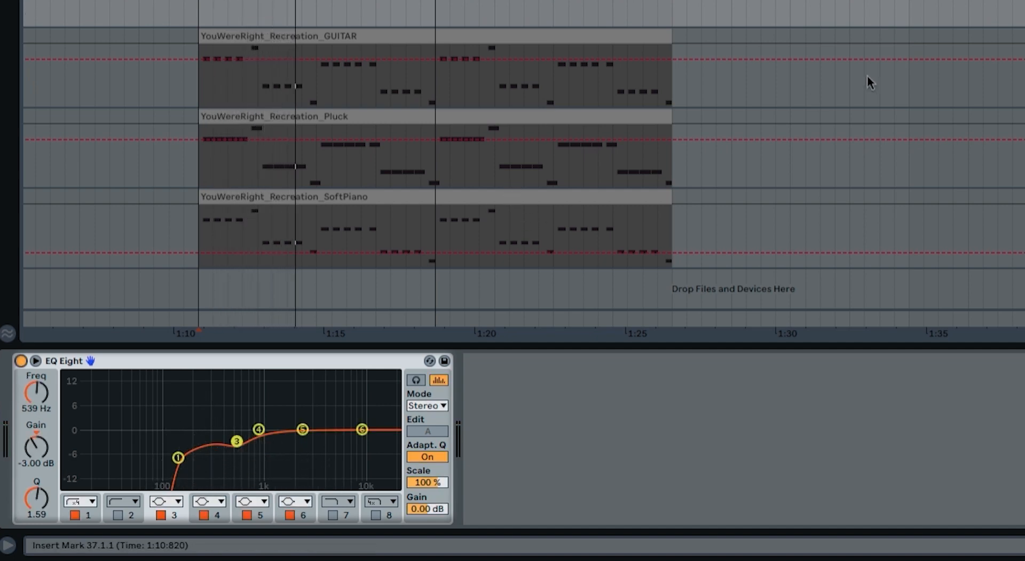
key(space)
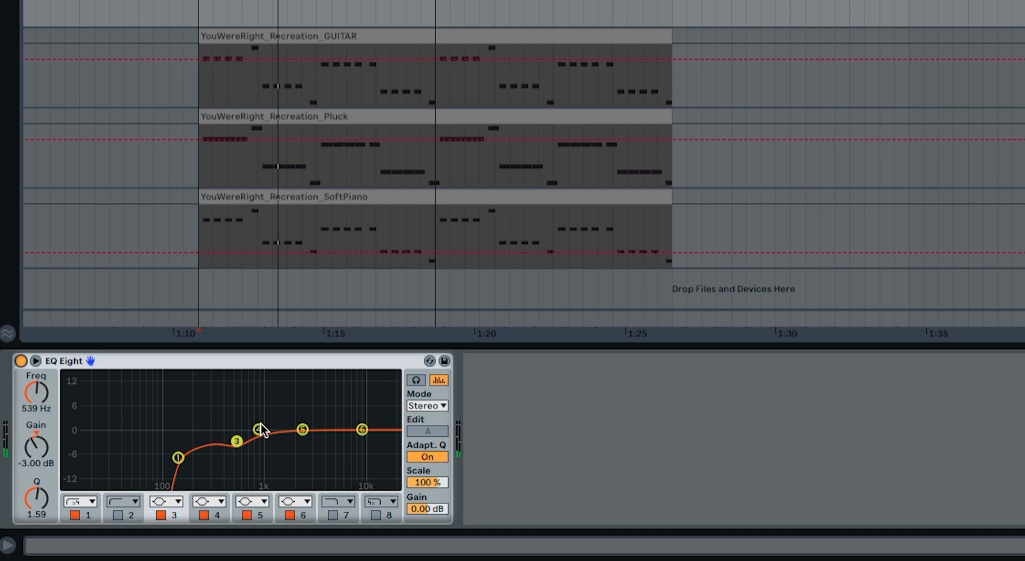
Set EQ band 4 to 1.19 kHz with a gain of 2.00 dB and Q 0.61.
click(258, 430)
click(45, 410)
text(1)
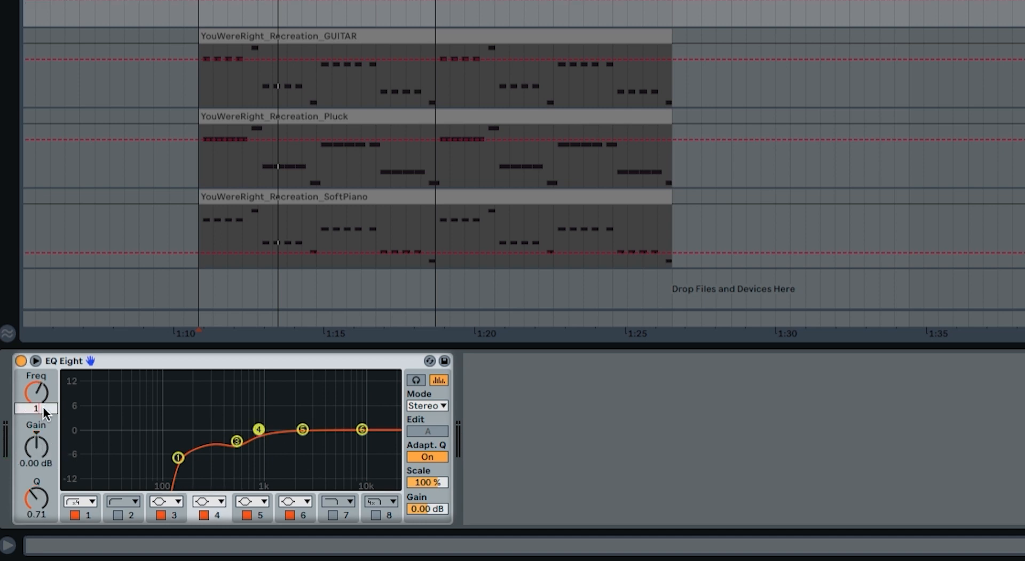
text(190)
key(Return)
click(46, 452)
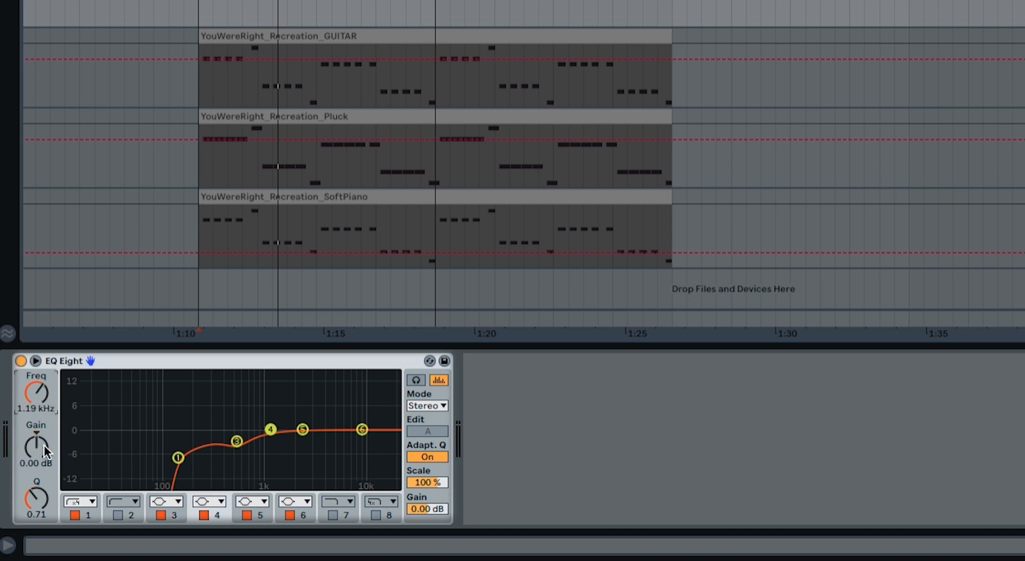
text(2)
key(Return)
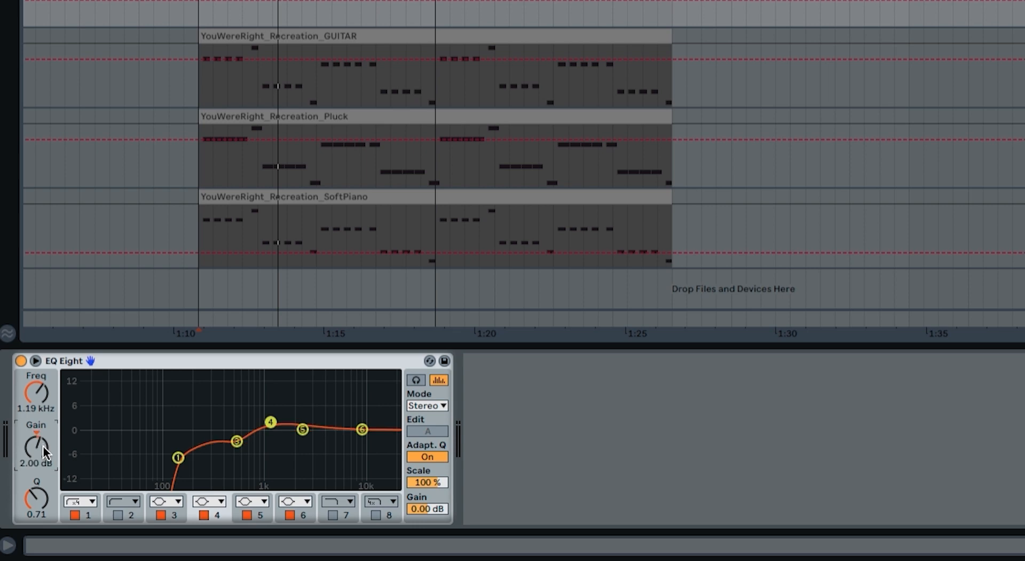
click(45, 494)
text(.61)
key(Return)
Set EQ band 5 to 3.19 kHz with a gain of -1.36 dB.
click(261, 516)
click(40, 394)
text(31)
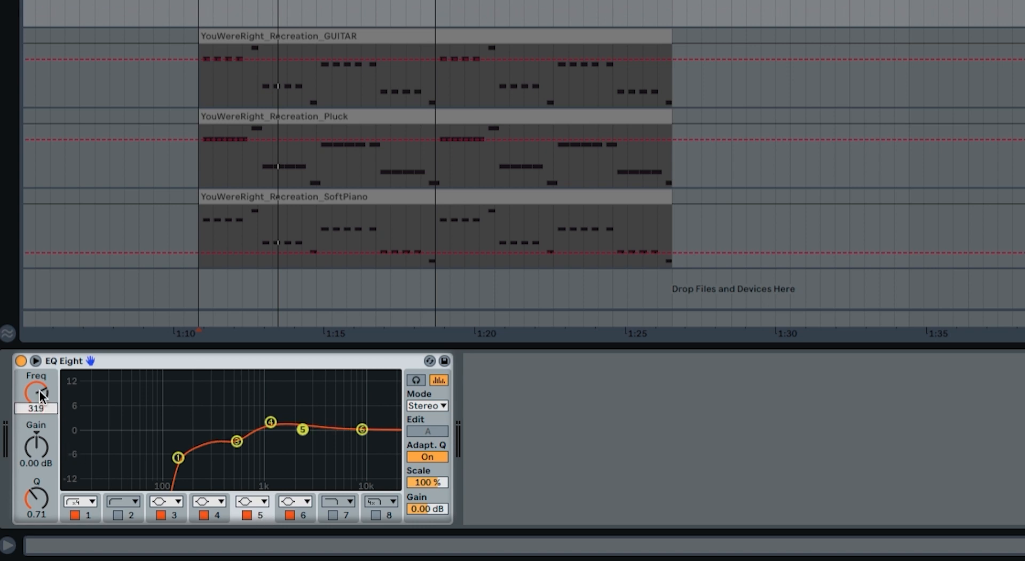
key(Return)
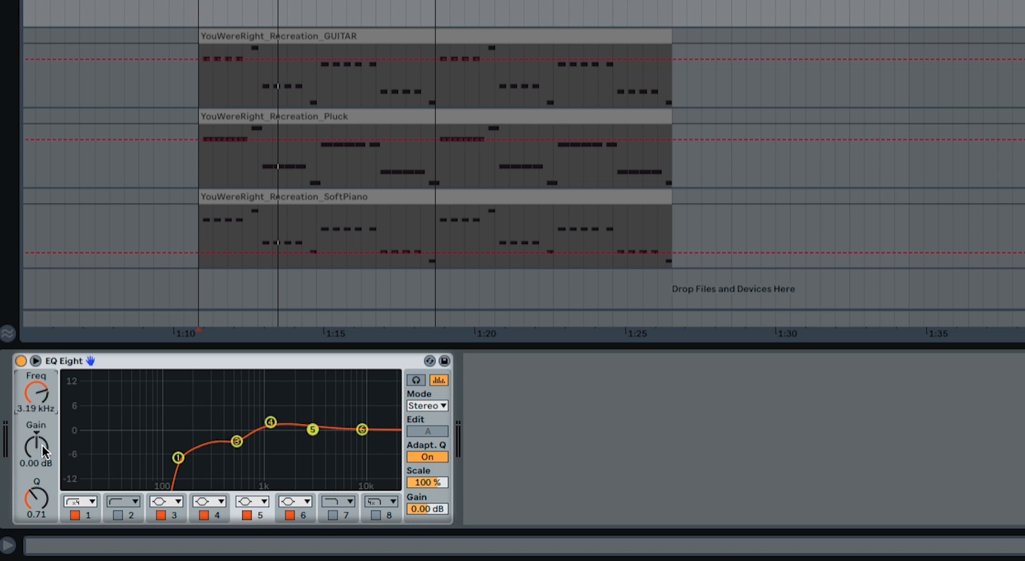
text(-1.36)
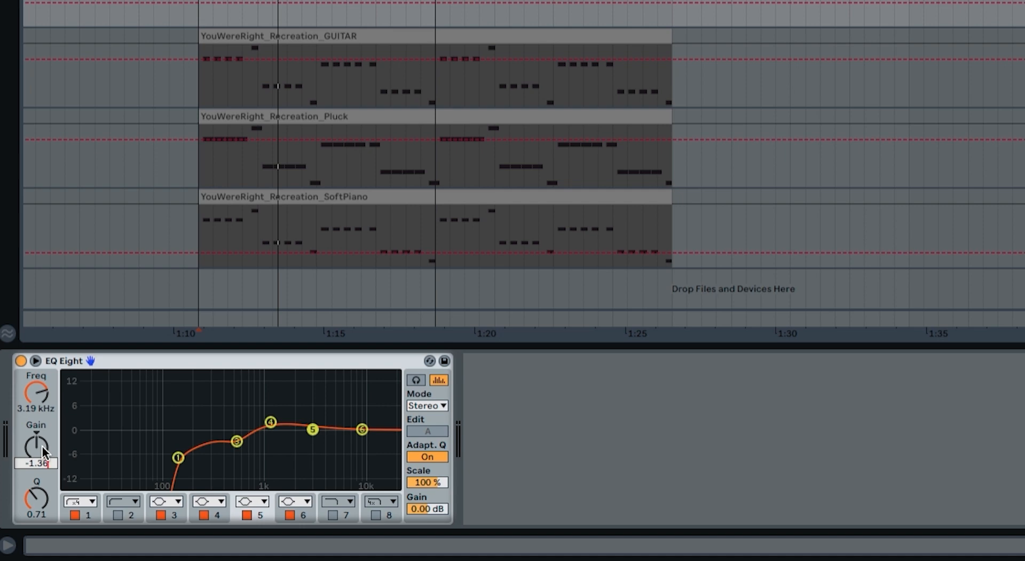
key(Return)
click(43, 500)
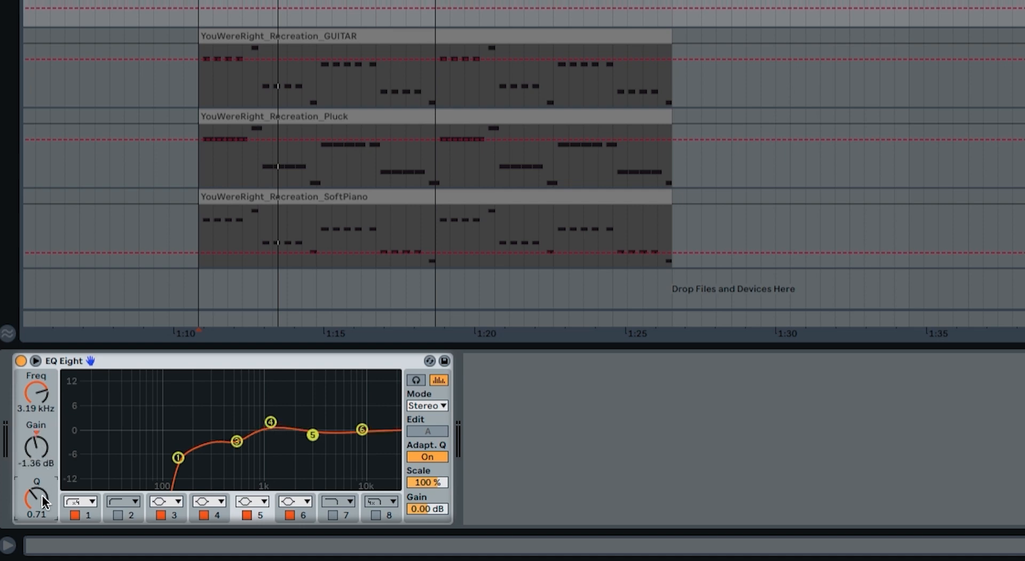
Set EQ band 6 to 7.40 kHz with a gain of 3.85 dB and Q 0.54.
click(294, 518)
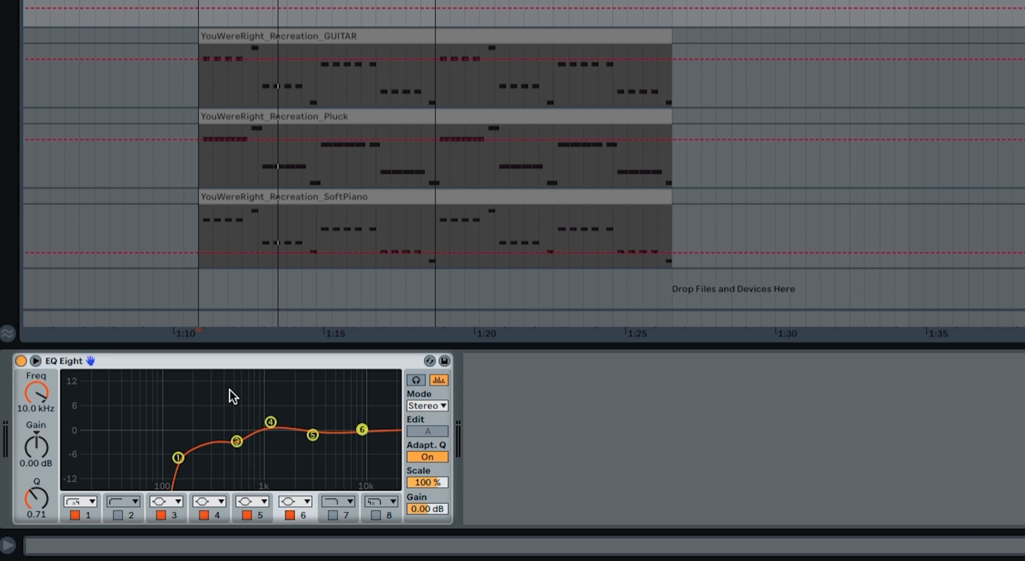
click(38, 395)
text(7400)
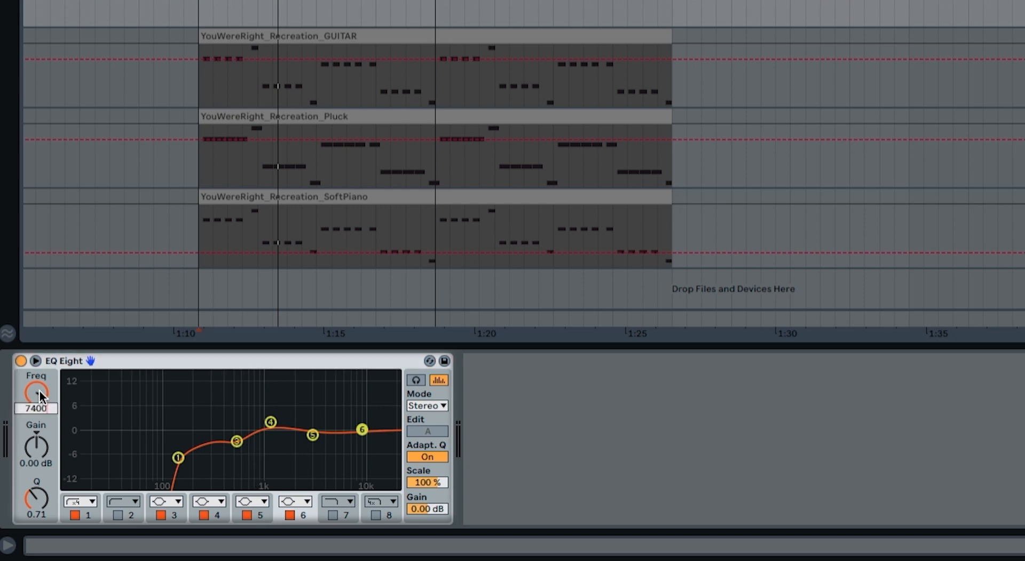
key(Return)
text(3)
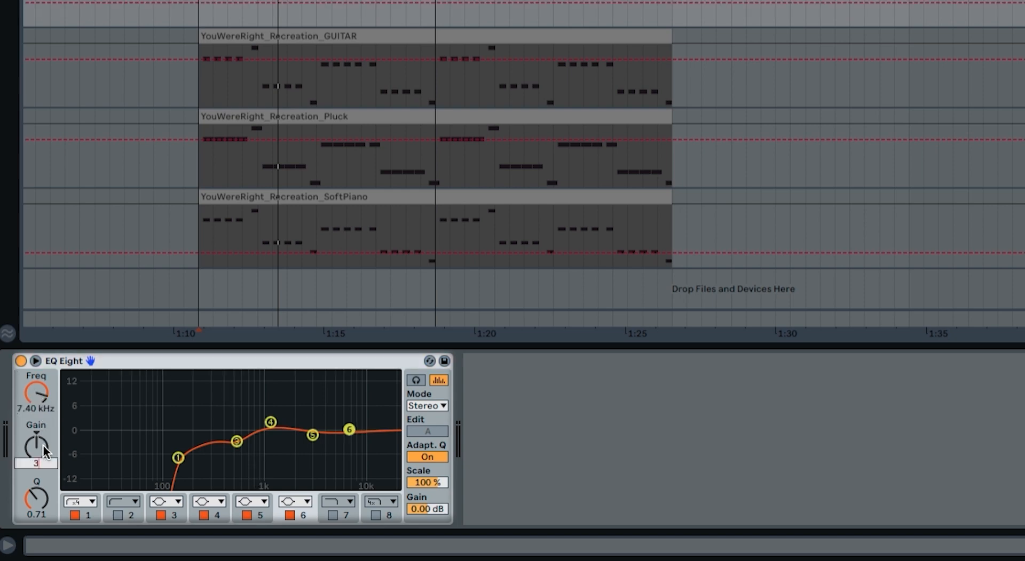
text(.85)
key(Return)
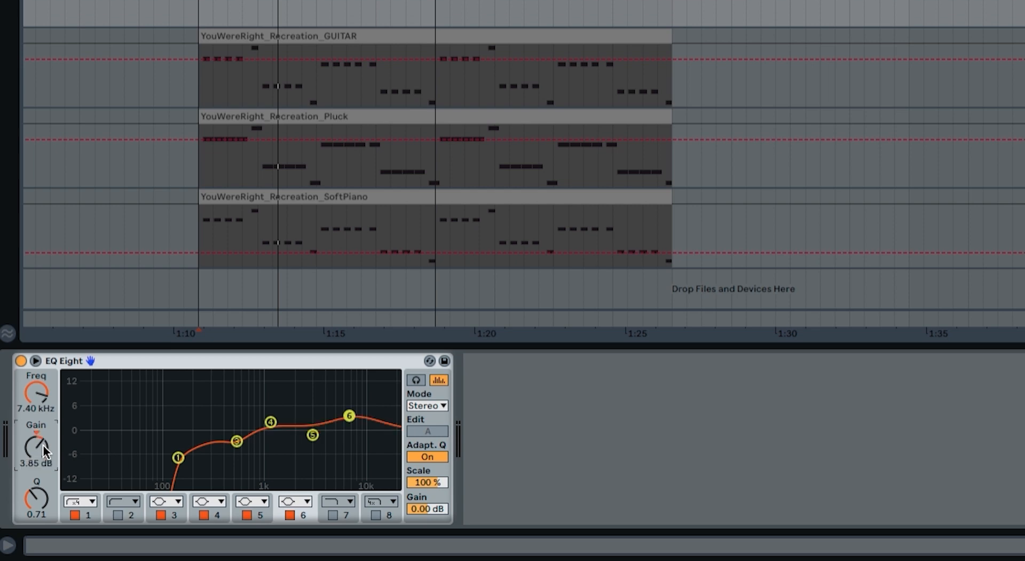
click(43, 490)
text(.54)
key(Return)
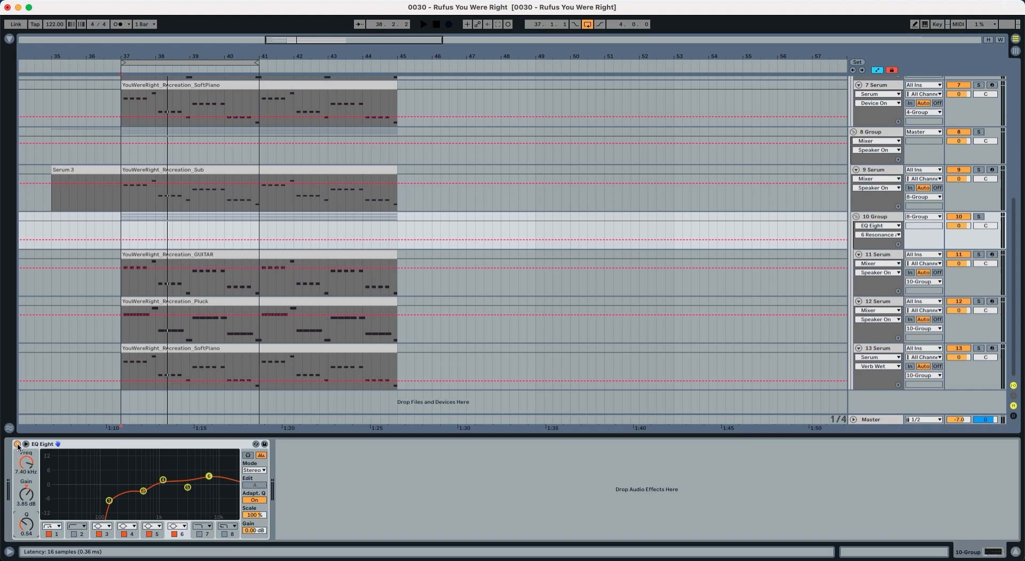
Play the layered group with the finished EQ Eight bypassed and re-enabled to compare the final result.
click(18, 445)
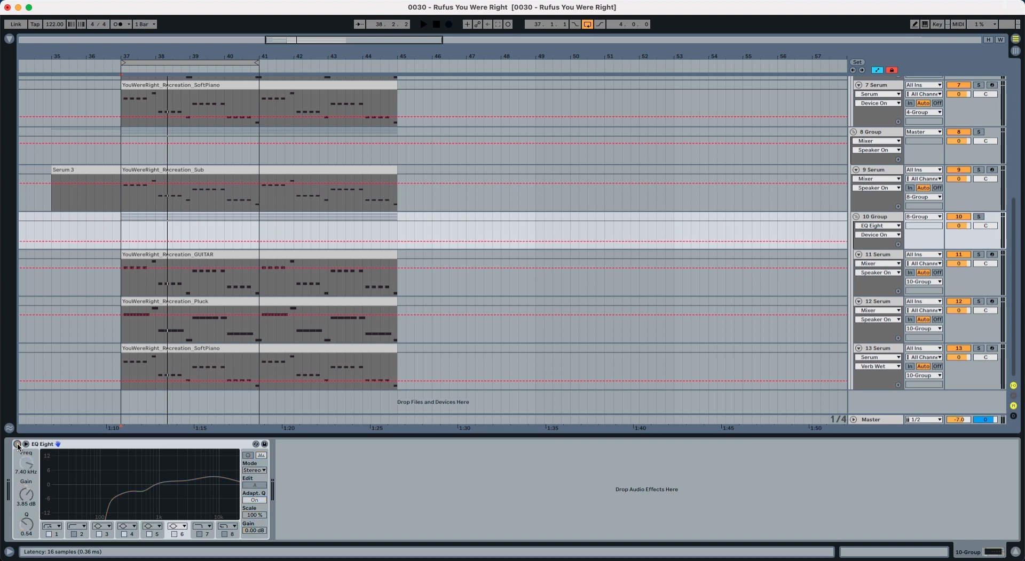
key(space)
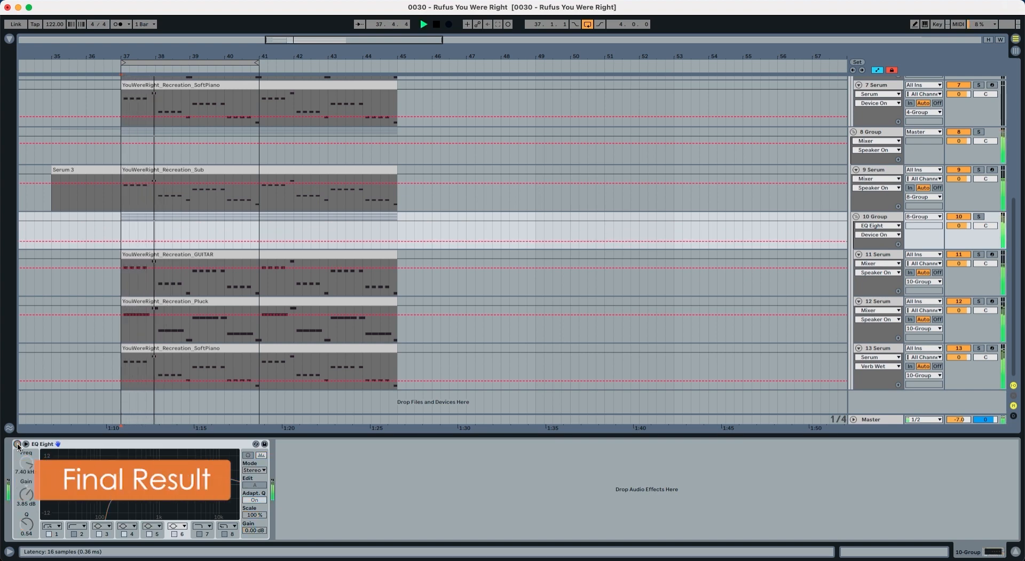
click(18, 445)
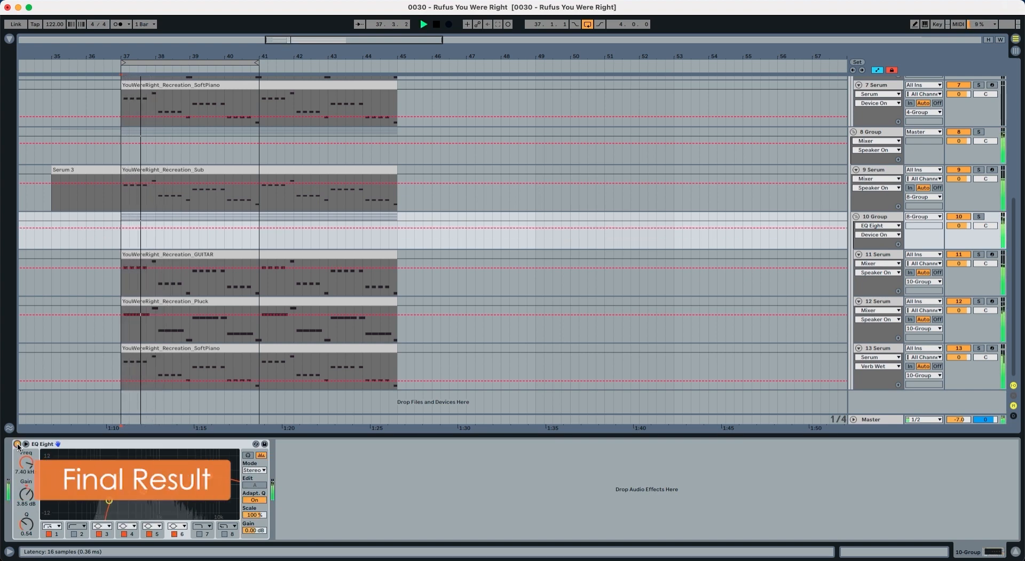
key(space)
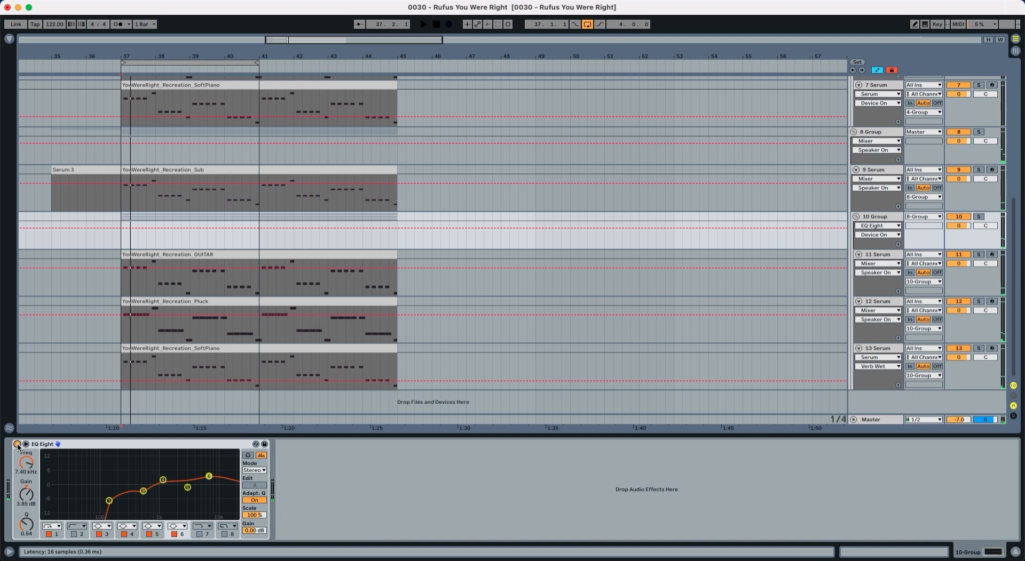